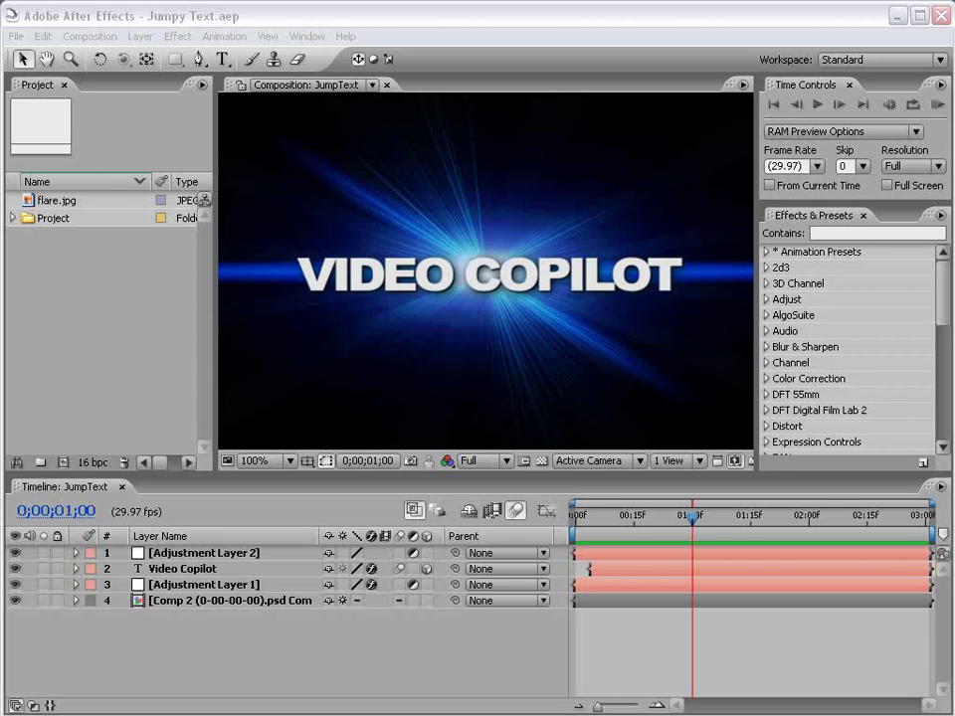
- Play back the finished JumpText composition and scrub through it to about frame 18
{"action": "left_click", "coordinate": [643, 637]}
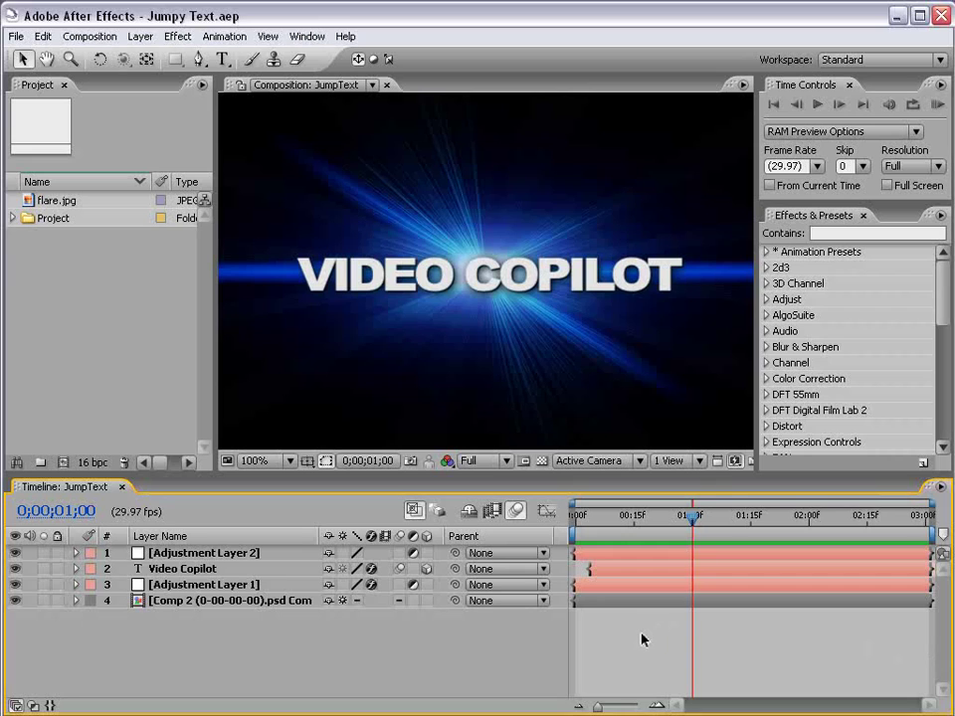
{"action": "key", "text": "space"}
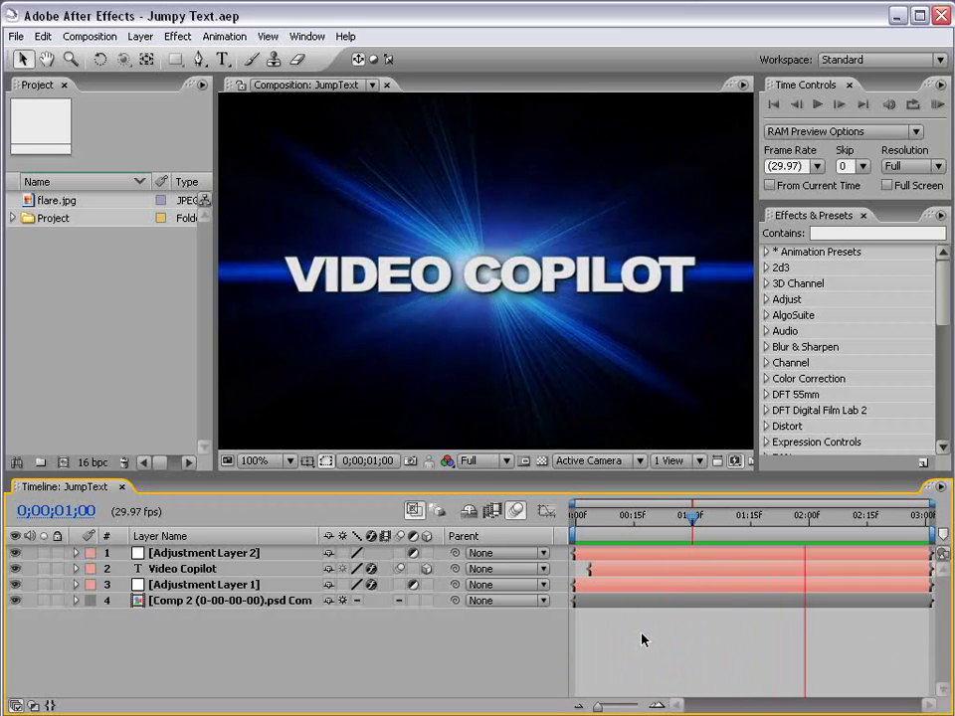
{"action": "key", "text": "space"}
{"action": "left_click_drag", "start_coordinate": [582, 522], "coordinate": [645, 520]}
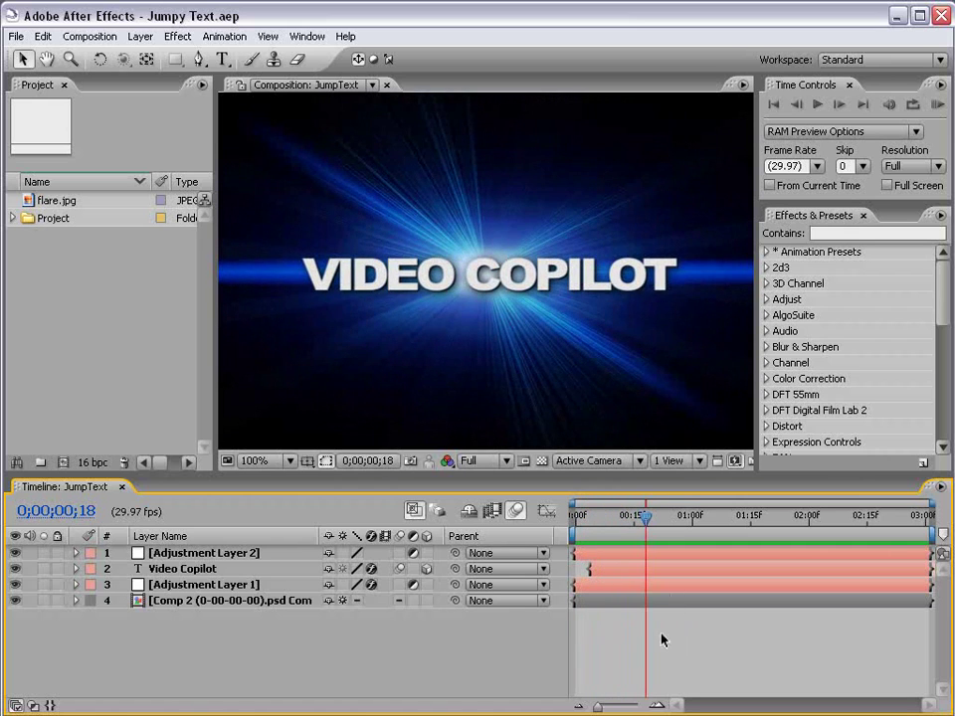
- Solo the Video Copilot text layer in JumpText and preview its motion from the beginning
{"action": "left_click", "coordinate": [43, 567]}
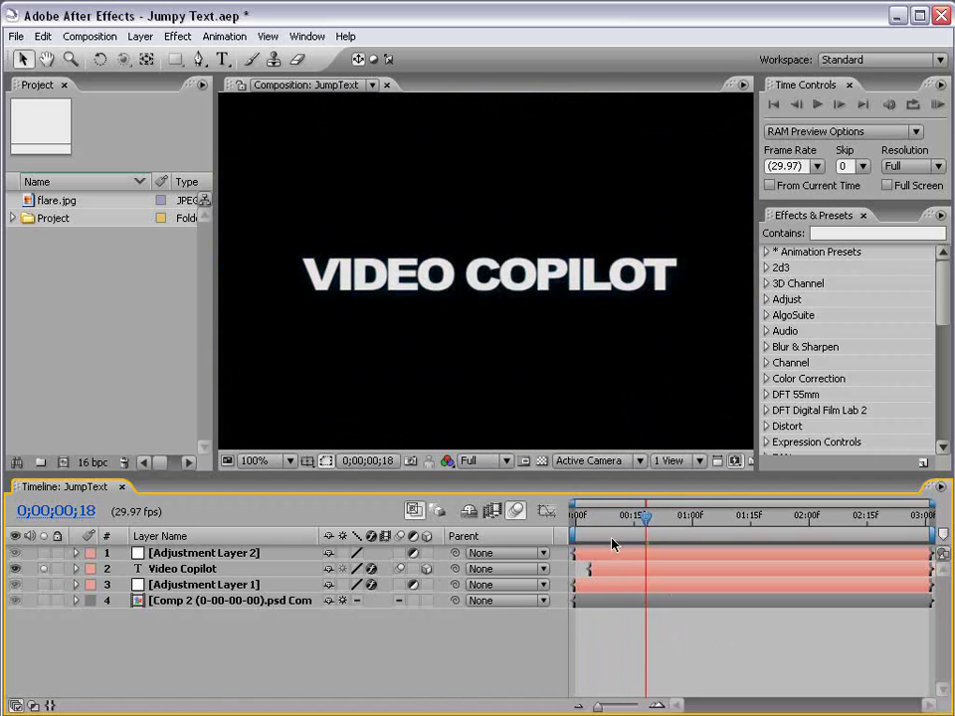
{"action": "left_click", "coordinate": [586, 519]}
{"action": "mouse_move", "coordinate": [588, 528]}
{"action": "left_mouse_down"}
{"action": "mouse_move", "coordinate": [636, 519]}
{"action": "mouse_move", "coordinate": [579, 524]}
{"action": "left_mouse_up"}
{"action": "key", "text": "KP_0"}
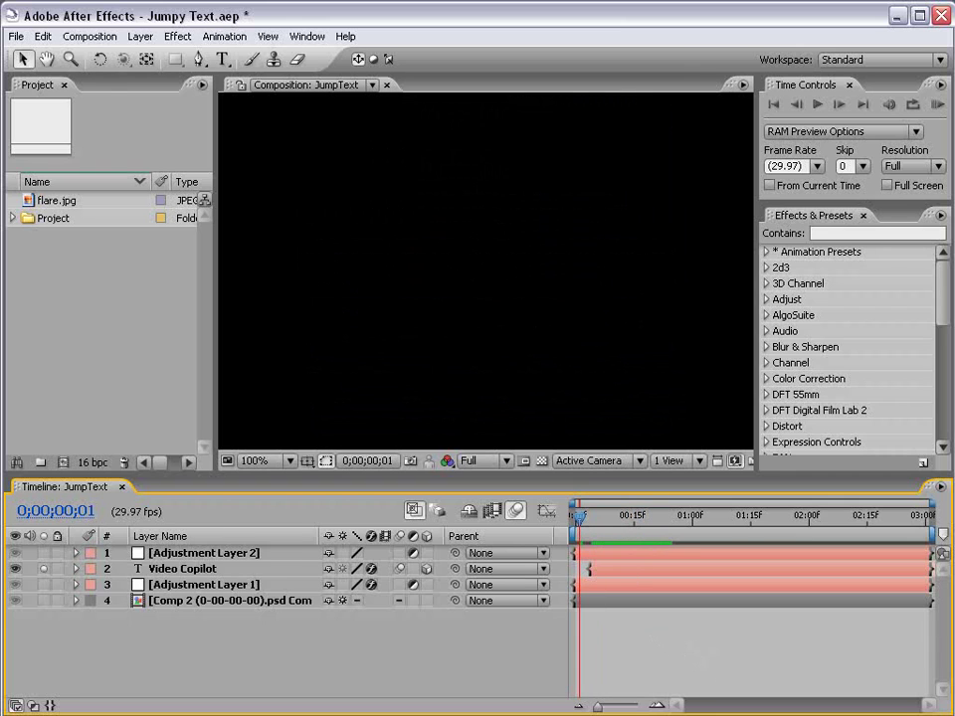
- Create a new NTSC DV composition, 720 x 480, with a duration of 0;00;05;00
{"action": "left_click", "coordinate": [89, 36]}
{"action": "left_click", "coordinate": [131, 55]}
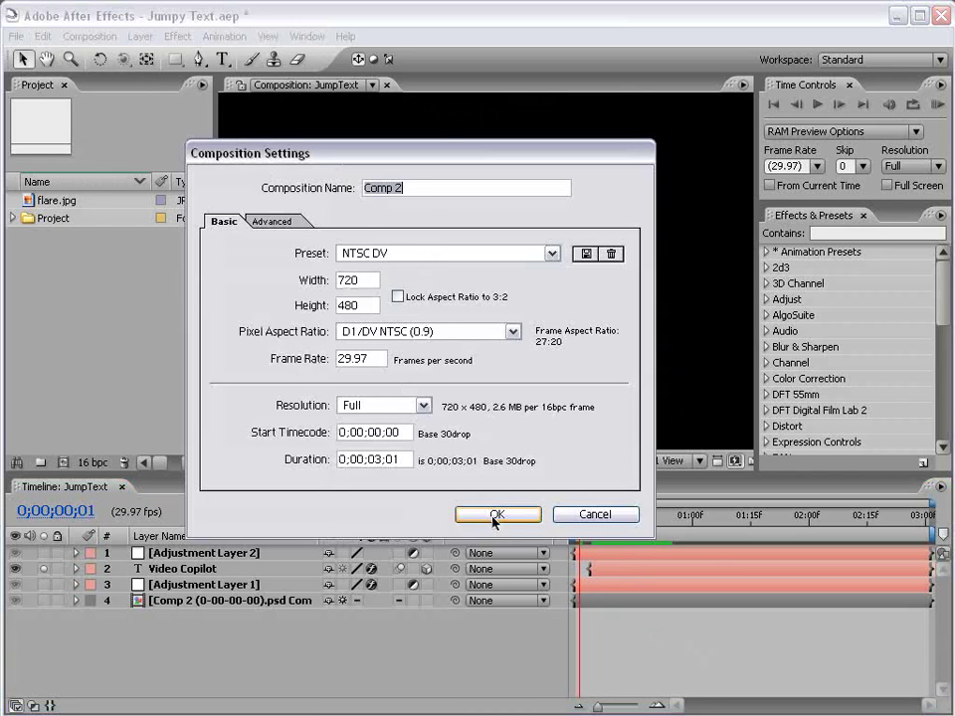
{"action": "left_click", "coordinate": [374, 459]}
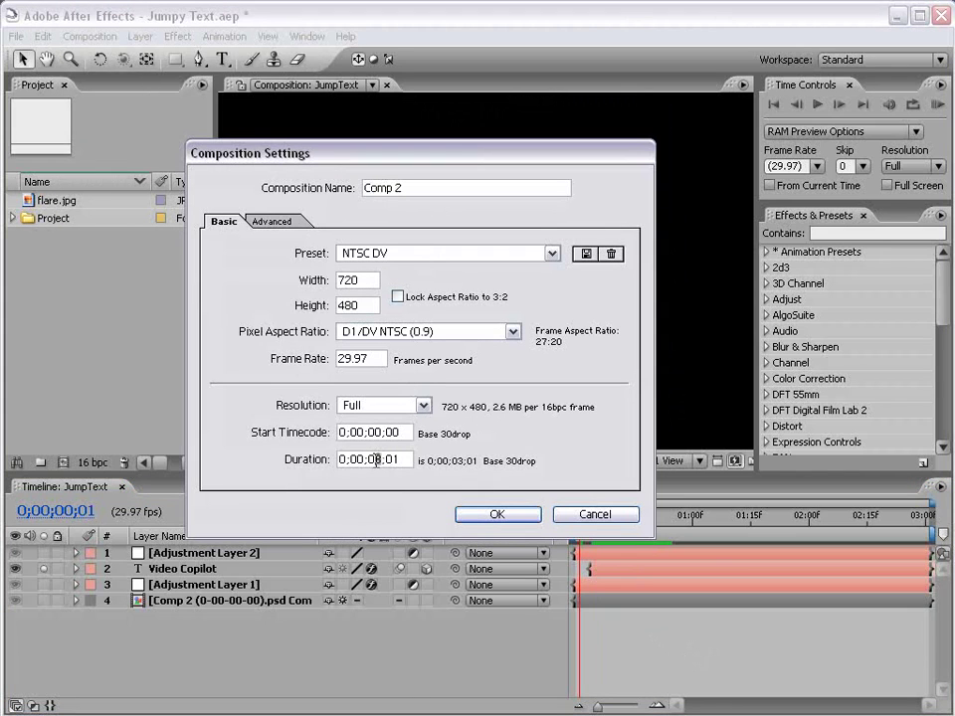
{"action": "type", "text": "0;00;05;00"}
{"action": "left_click", "coordinate": [487, 514]}
{"action": "scroll", "coordinate": [466, 334], "scroll_direction": "down", "scroll_amount": 2}
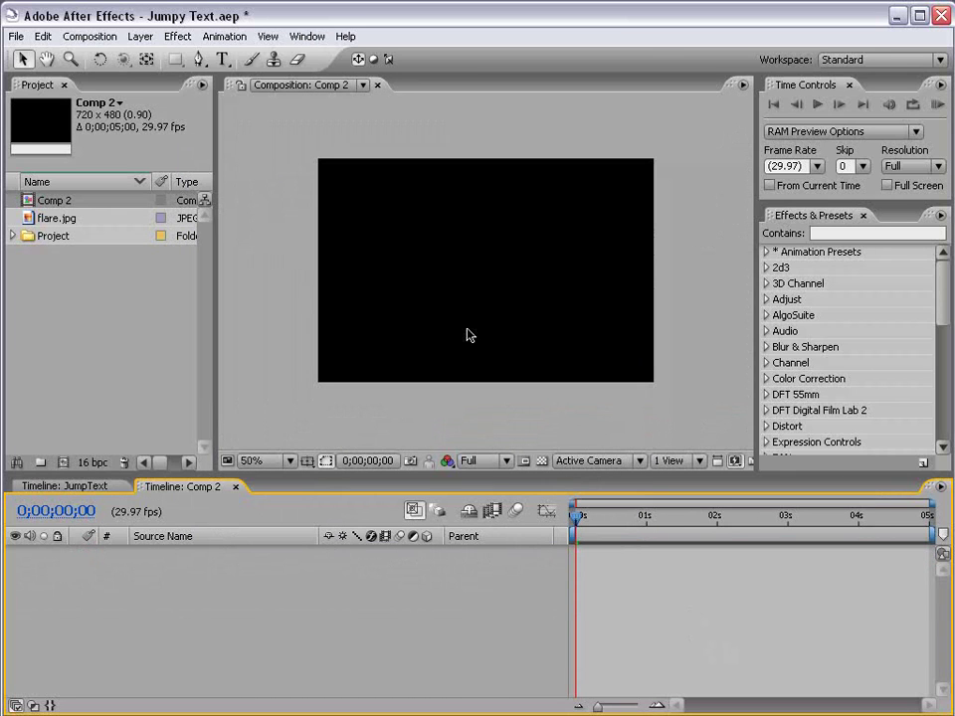
- Add a text layer reading "VIDEO COPILOT" to the new composition
{"action": "left_click", "coordinate": [223, 59]}
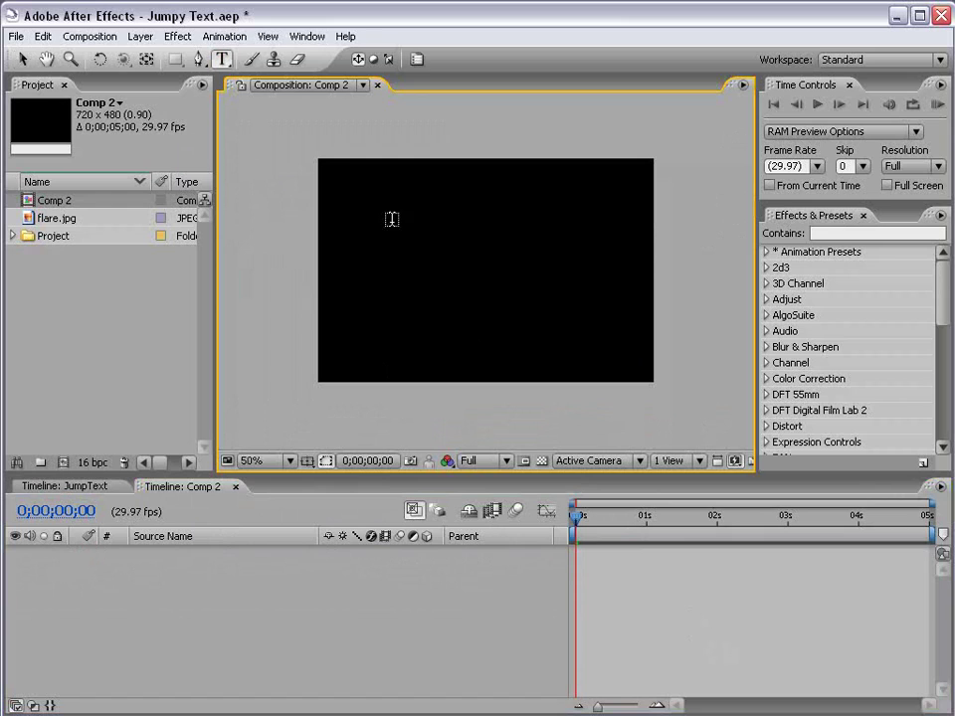
{"action": "left_click", "coordinate": [394, 264]}
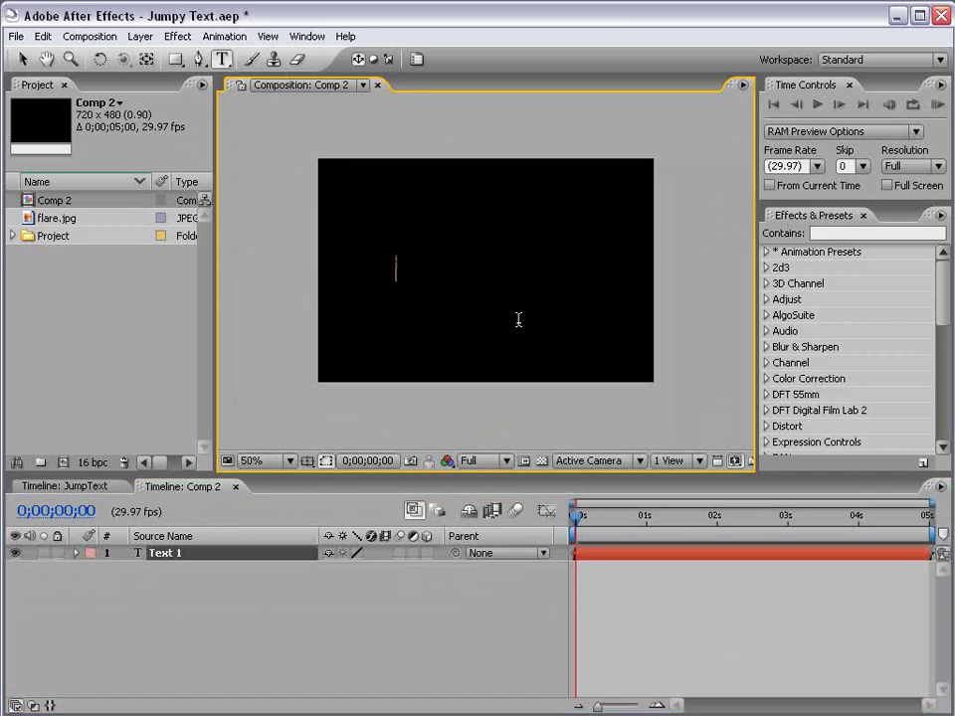
{"action": "type", "text": "VIDEO"}
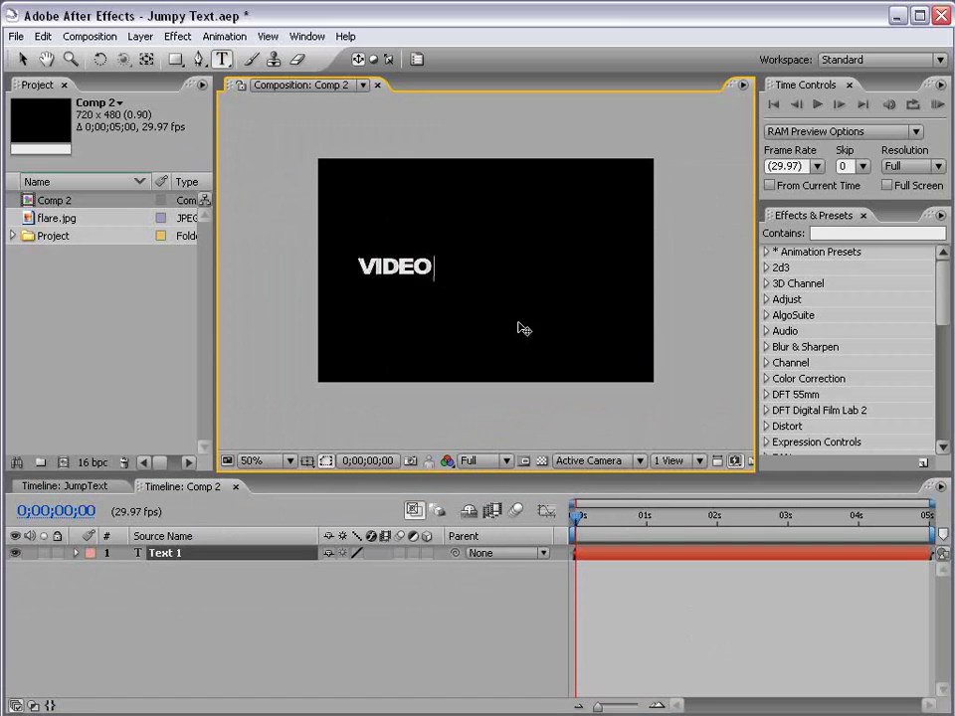
{"action": "type", "text": " COPILOT"}
- Centre the VIDEO COPILOT text in the frame, checking its placement against the title-safe guides
{"action": "left_click", "coordinate": [21, 58]}
{"action": "left_click", "coordinate": [446, 284]}
{"action": "key", "text": "ctrl+Home"}
{"action": "key", "text": "slash"}
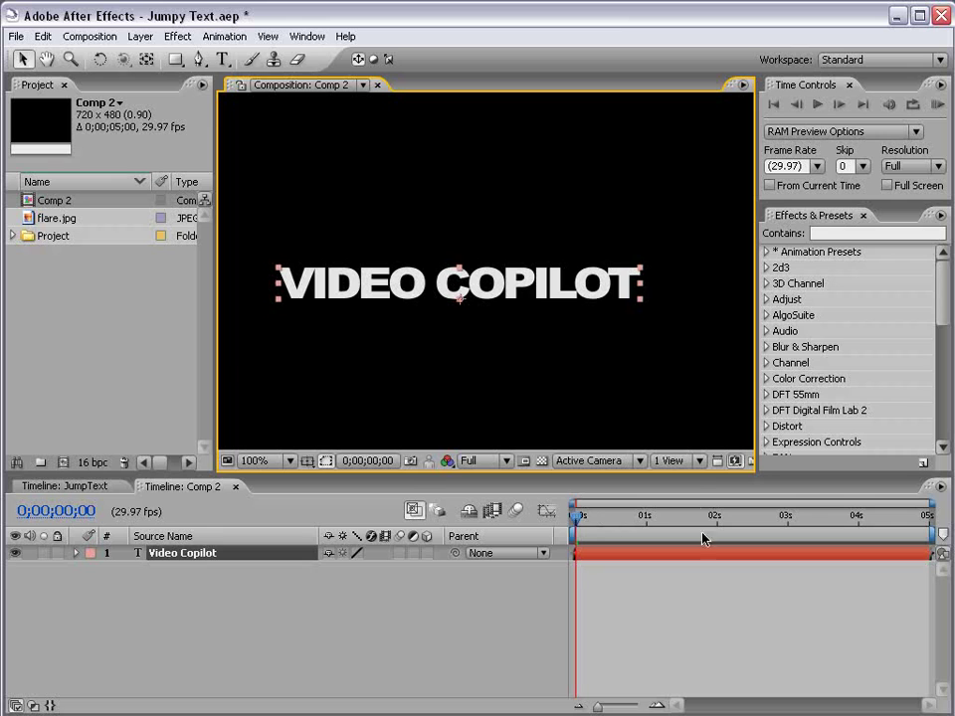
{"action": "left_click", "coordinate": [496, 317]}
{"action": "key", "text": "comma"}
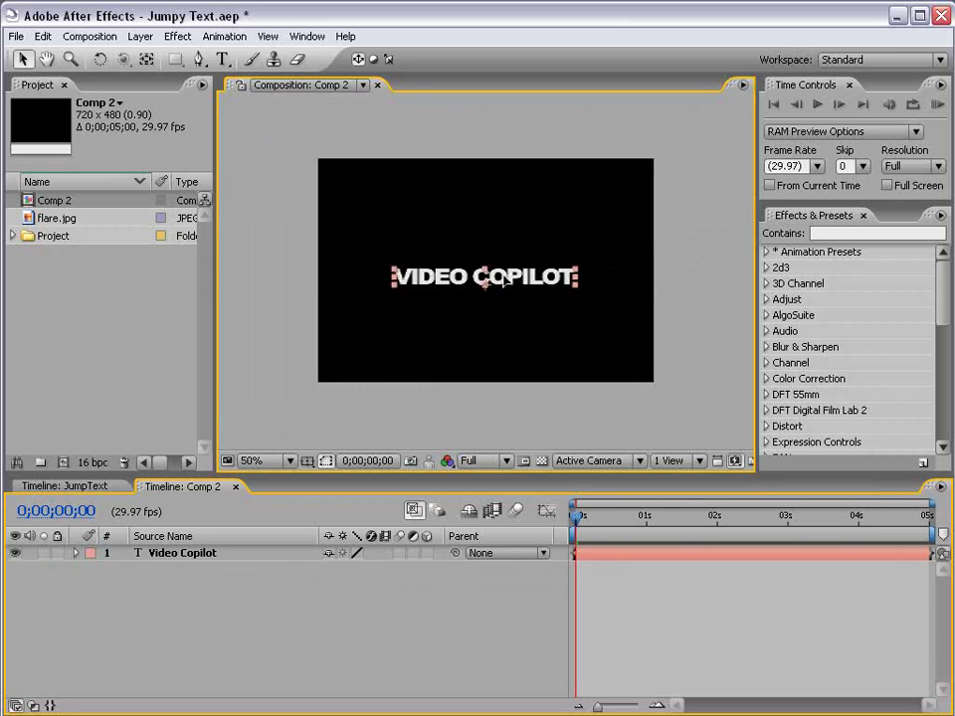
{"action": "key", "text": "period"}
{"action": "key", "text": "comma"}
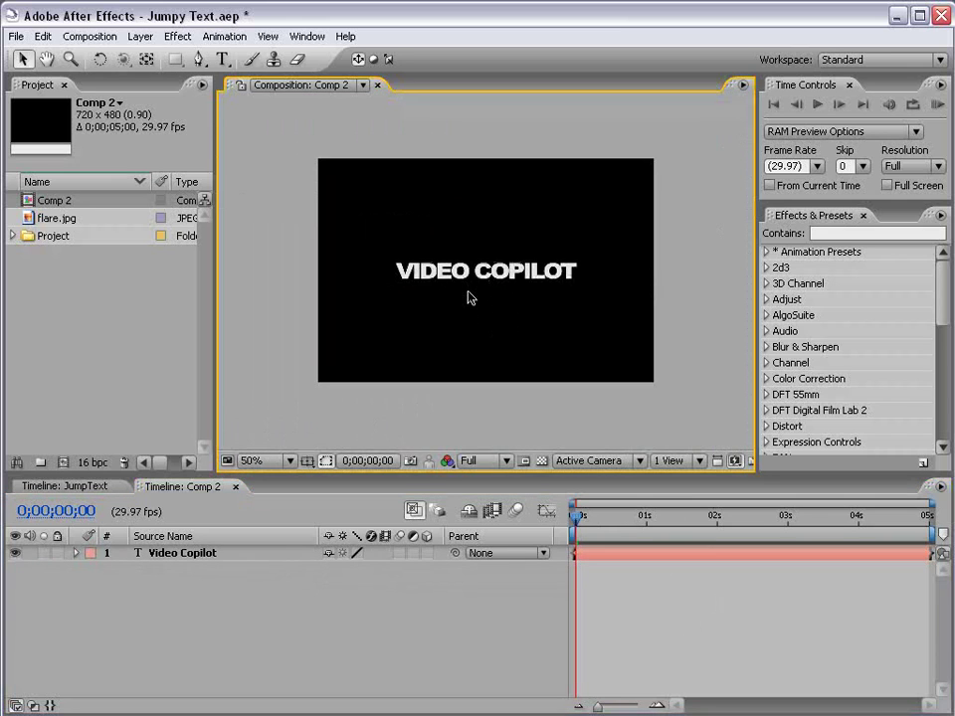
{"action": "left_click", "coordinate": [487, 272]}
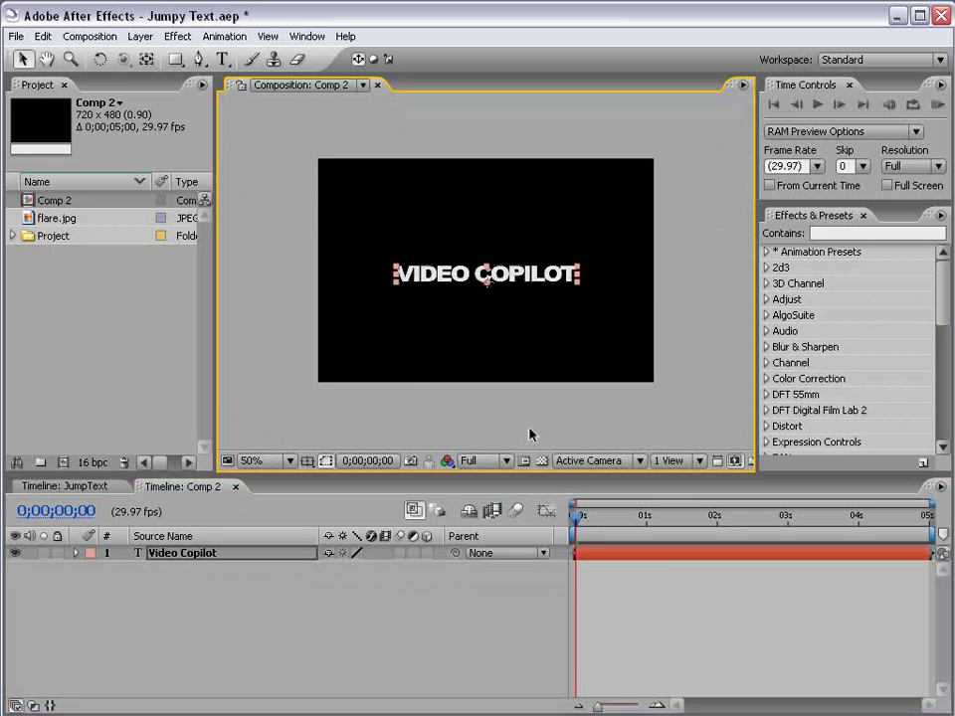
{"action": "key", "text": "apostrophe"}
{"action": "key", "text": "period"}
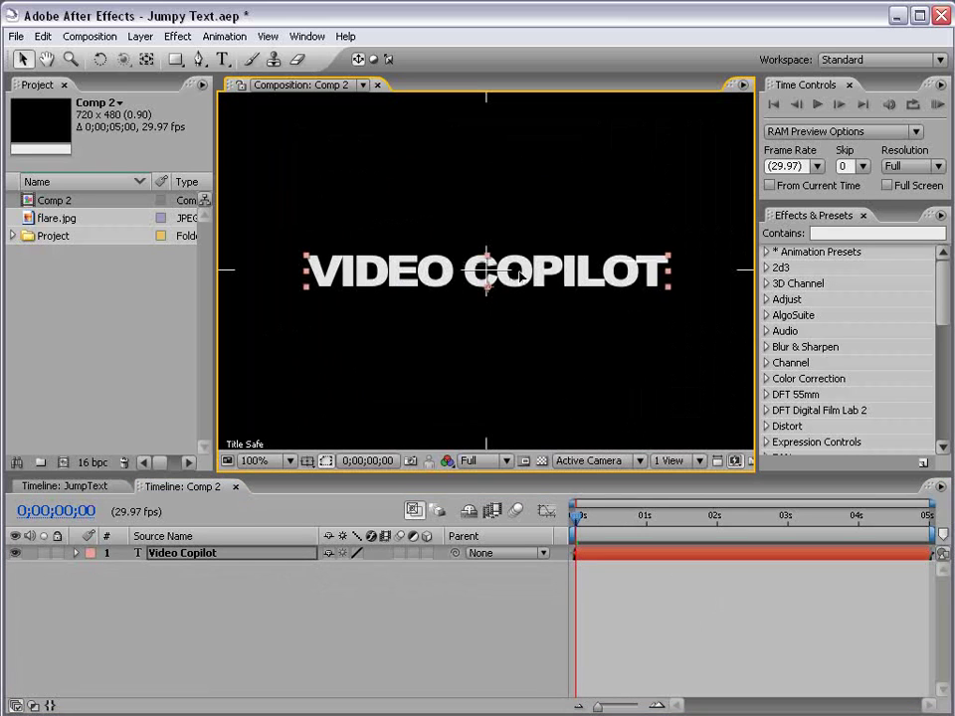
{"action": "key", "text": "apostrophe"}
- Make the Video Copilot text layer 3D and reveal its Position property
{"action": "left_click", "coordinate": [598, 557]}
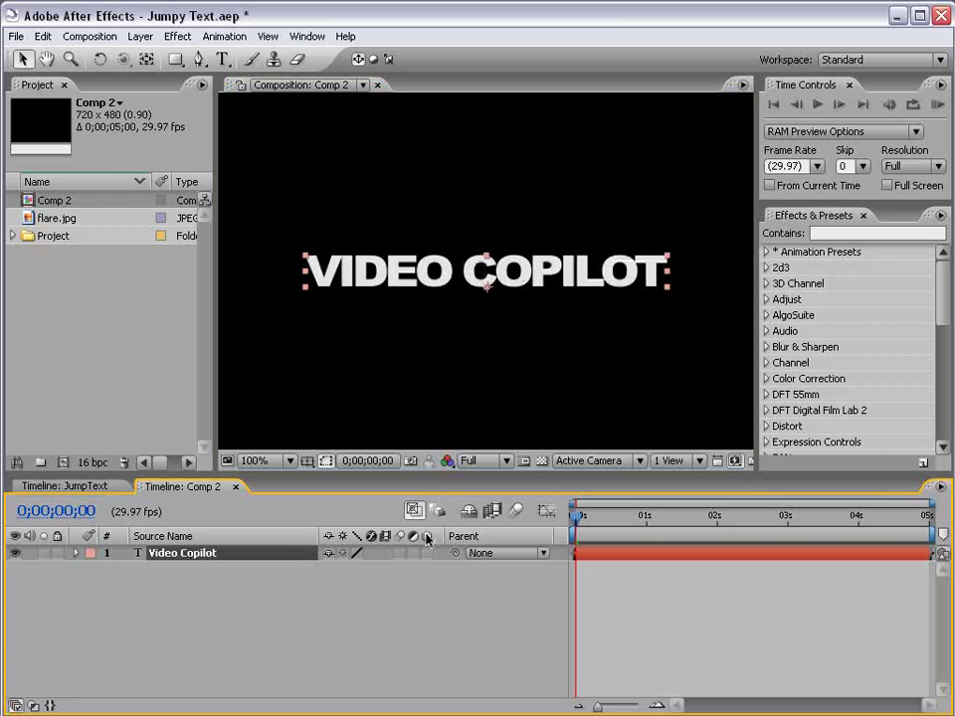
{"action": "left_click", "coordinate": [426, 553]}
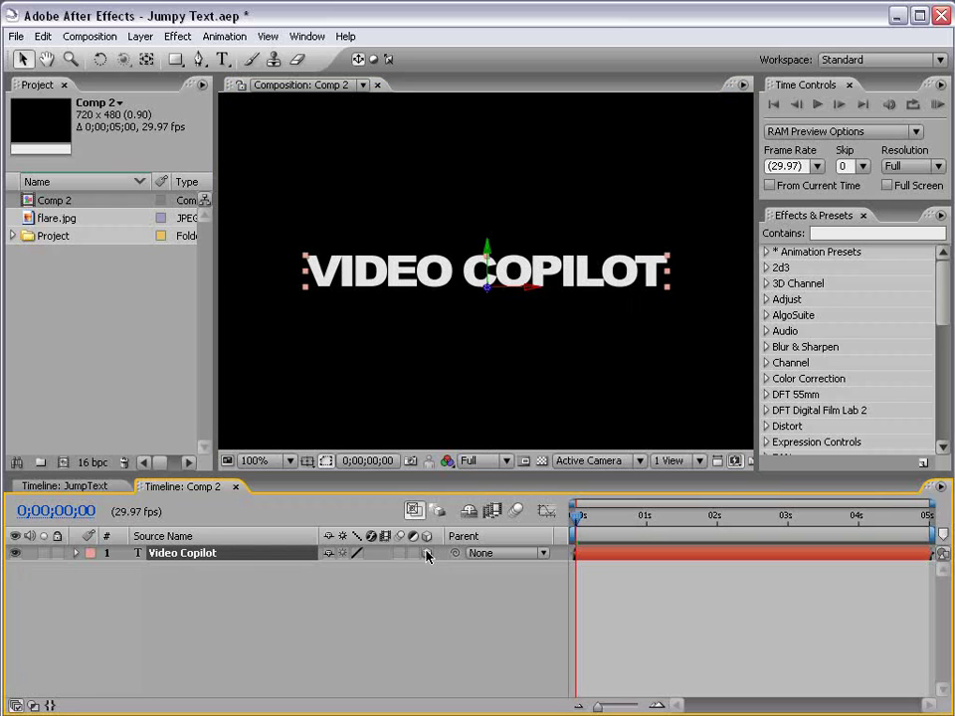
{"action": "key", "text": "p"}
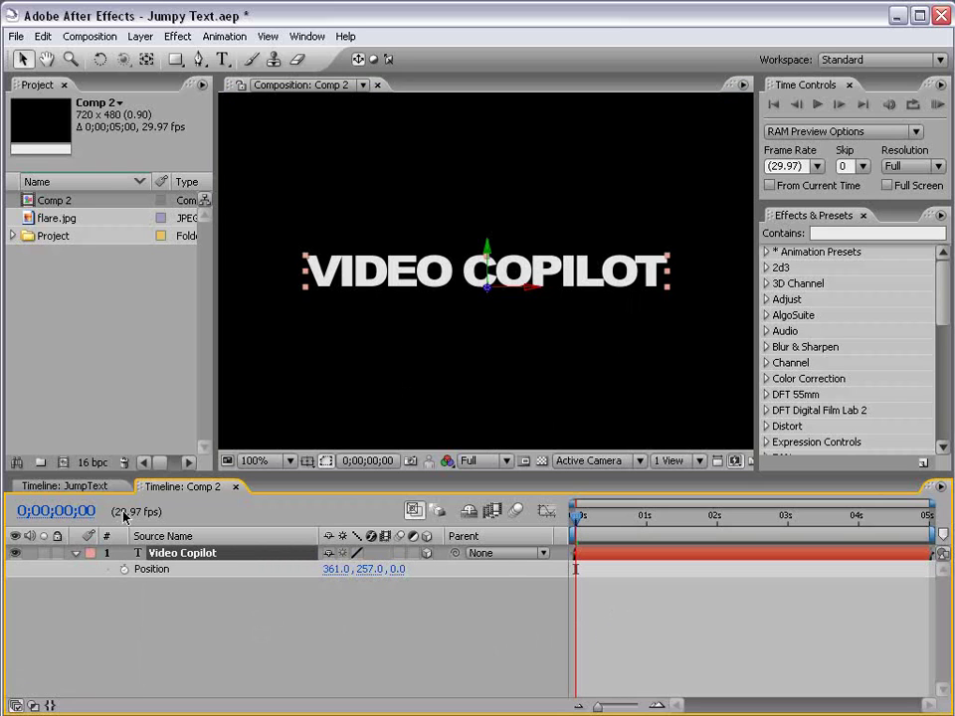
- Add the expression wiggle(5,200) to the text layer's Position property
{"action": "left_click", "coordinate": [123, 569], "text": "alt"}
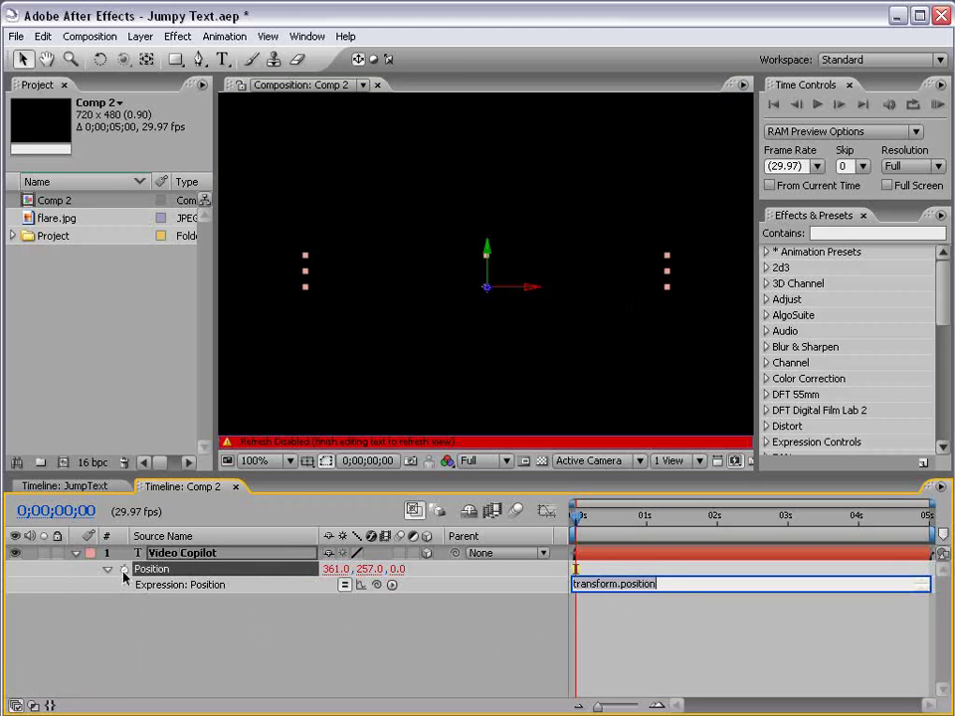
{"action": "left_click", "coordinate": [622, 629]}
{"action": "left_click", "coordinate": [648, 584]}
{"action": "key", "text": "ctrl+a"}
{"action": "key", "text": "BackSpace"}
{"action": "type", "text": "wigg"}
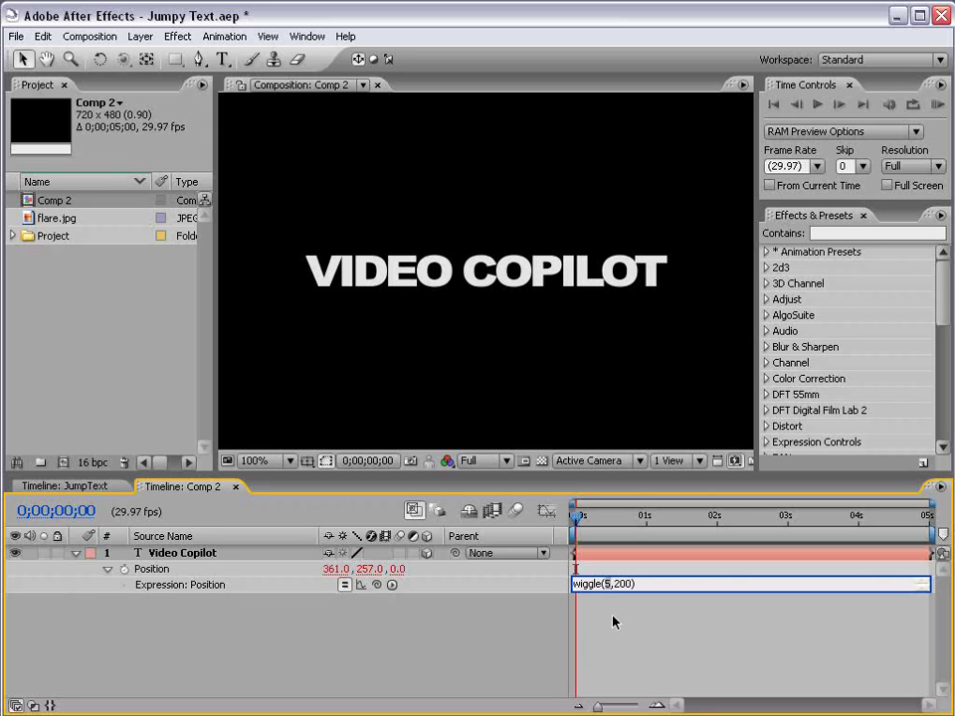
{"action": "left_click_drag", "start_coordinate": [632, 584], "coordinate": [614, 586]}
{"action": "left_click", "coordinate": [629, 644]}
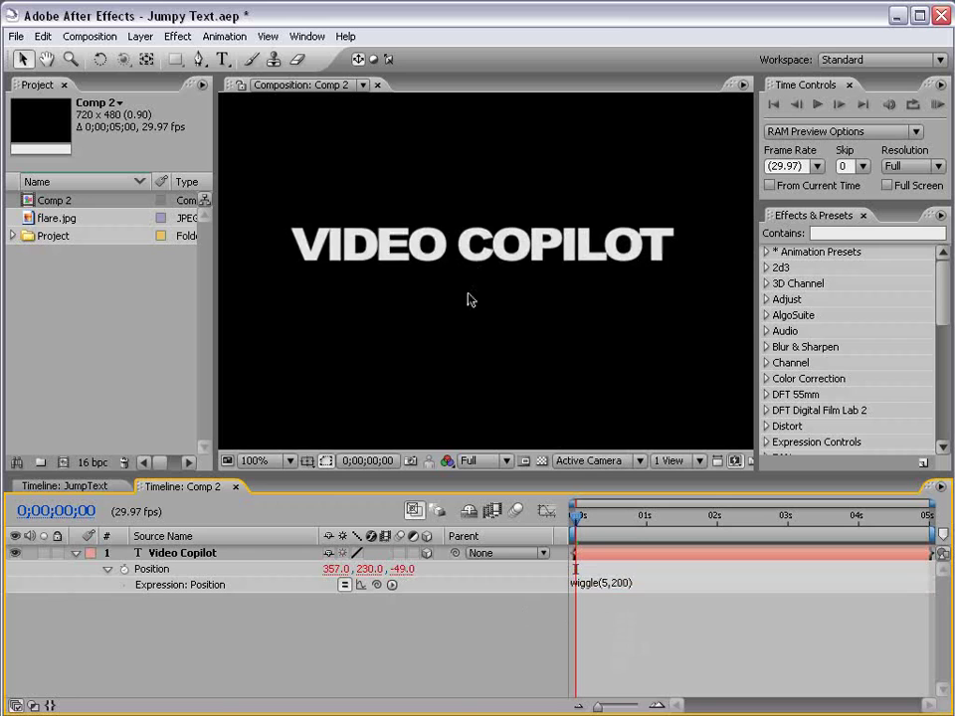
- Scrub the timeline and run a RAM preview to examine the text's wiggling position
{"action": "scroll", "coordinate": [485, 299], "scroll_direction": "down", "scroll_amount": 2}
{"action": "left_click_drag", "start_coordinate": [581, 524], "coordinate": [616, 519]}
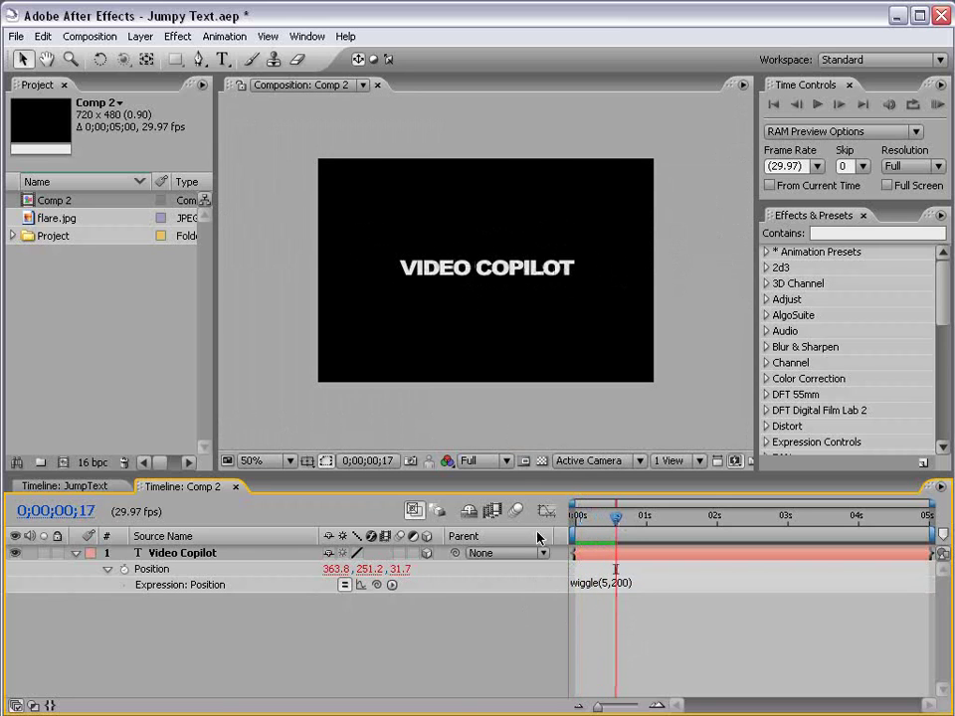
{"action": "key", "text": "KP_0"}
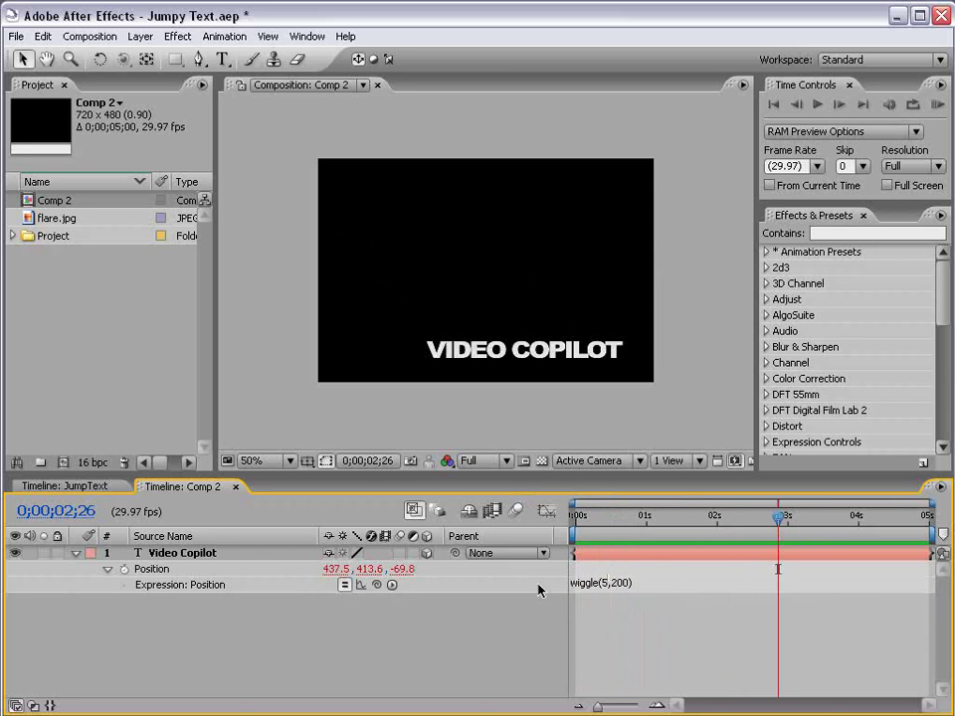
- Remove the wiggle expression from the text layer's Position property
{"action": "left_click", "coordinate": [606, 585]}
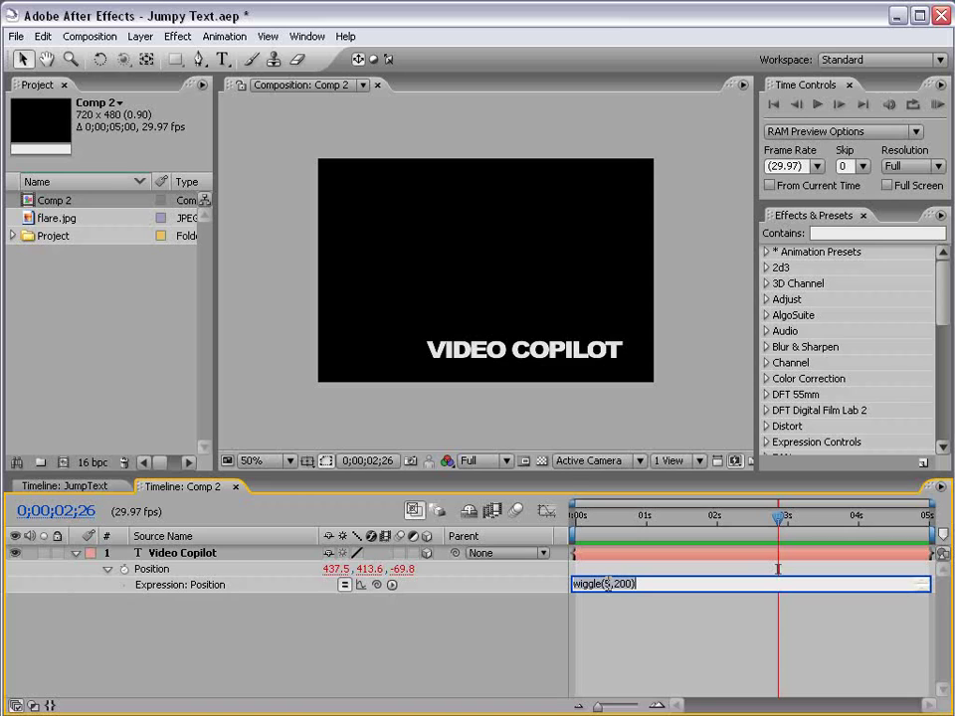
{"action": "key", "text": "KP_Enter"}
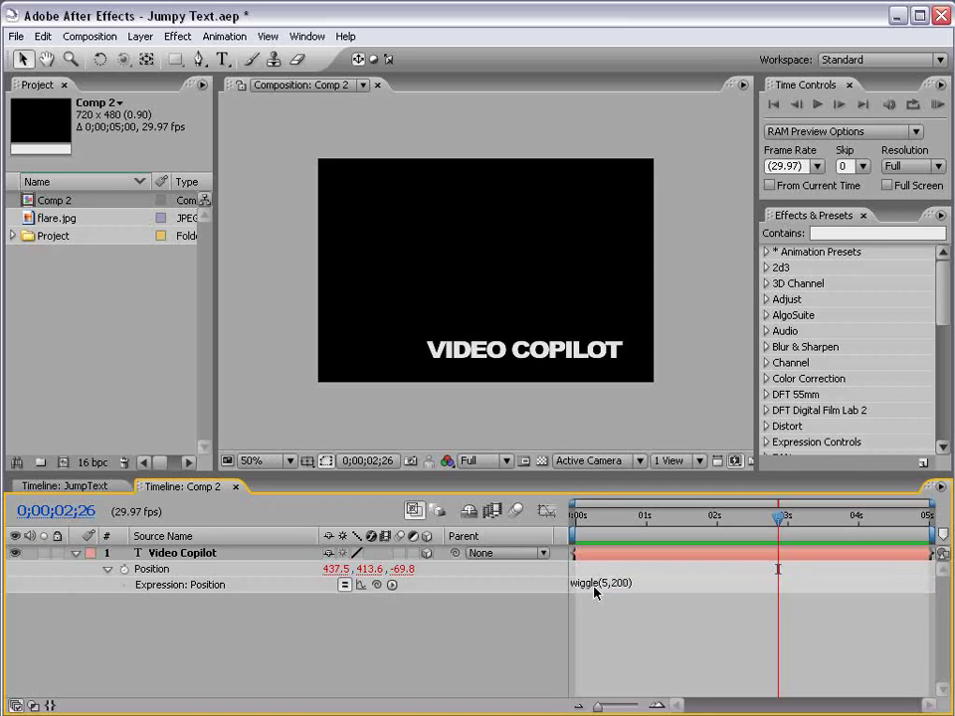
{"action": "left_click", "coordinate": [596, 589]}
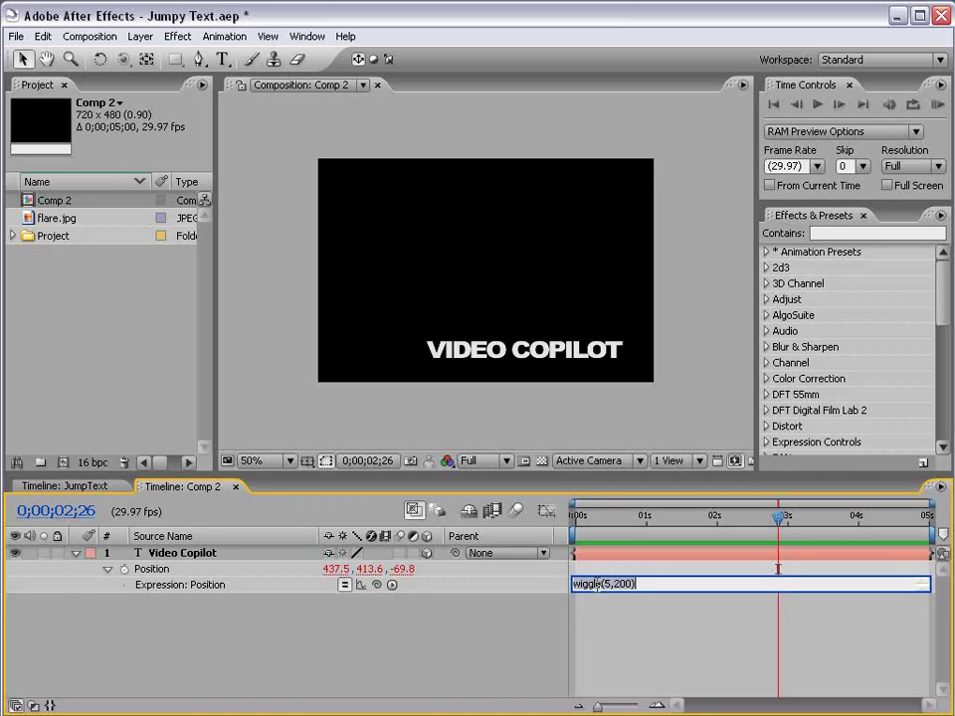
{"action": "key", "text": "BackSpace"}
{"action": "key", "text": "KP_Enter"}
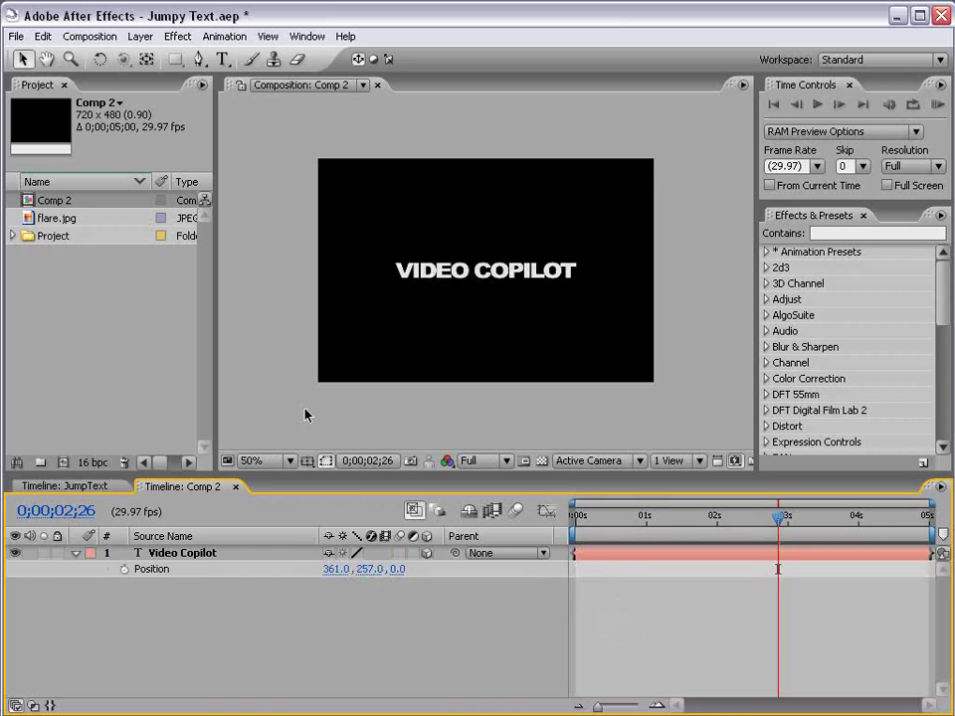
- Find the Separate XYZ Position preset with the search "separ", apply it to the Video Copilot layer, and widen the effect controls
{"action": "left_click", "coordinate": [823, 232]}
{"action": "type", "text": "separ"}
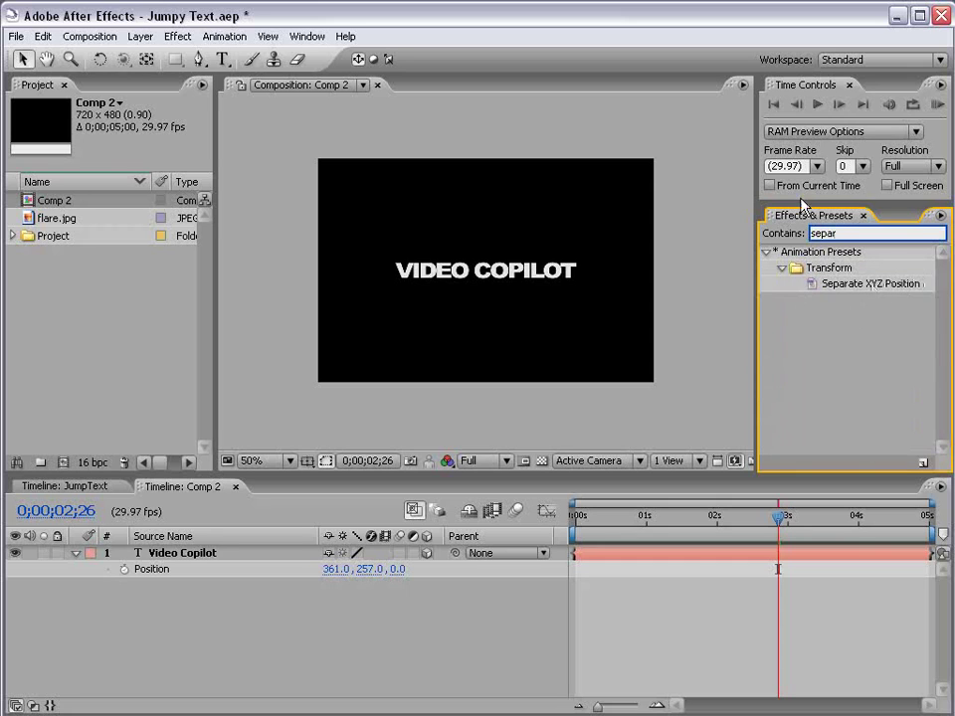
{"action": "left_click_drag", "start_coordinate": [833, 288], "coordinate": [186, 557]}
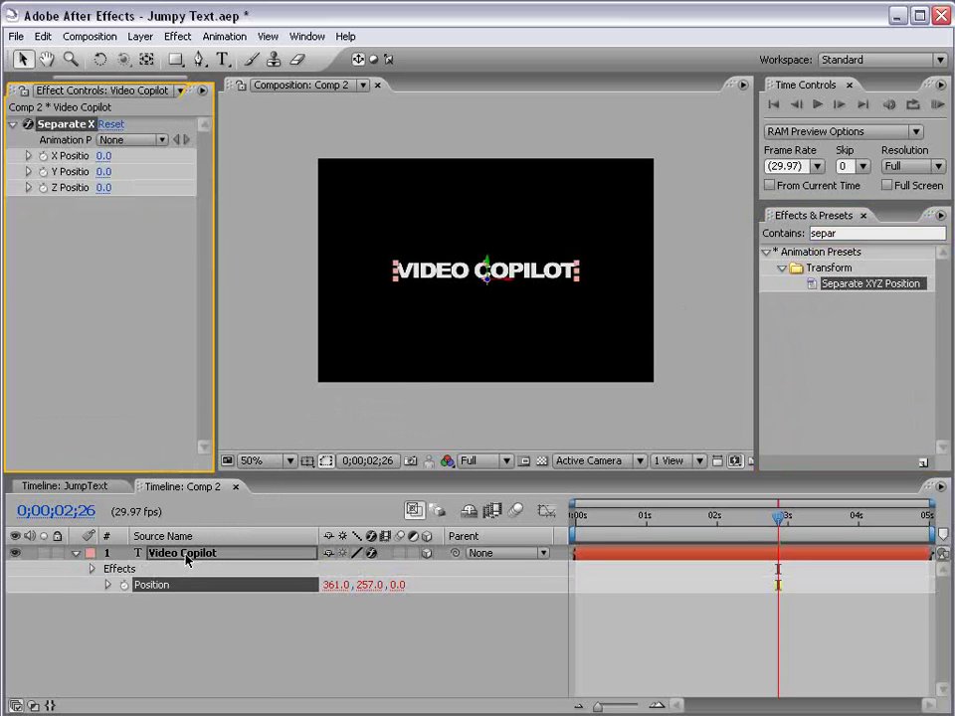
{"action": "left_click_drag", "start_coordinate": [213, 162], "coordinate": [282, 162]}
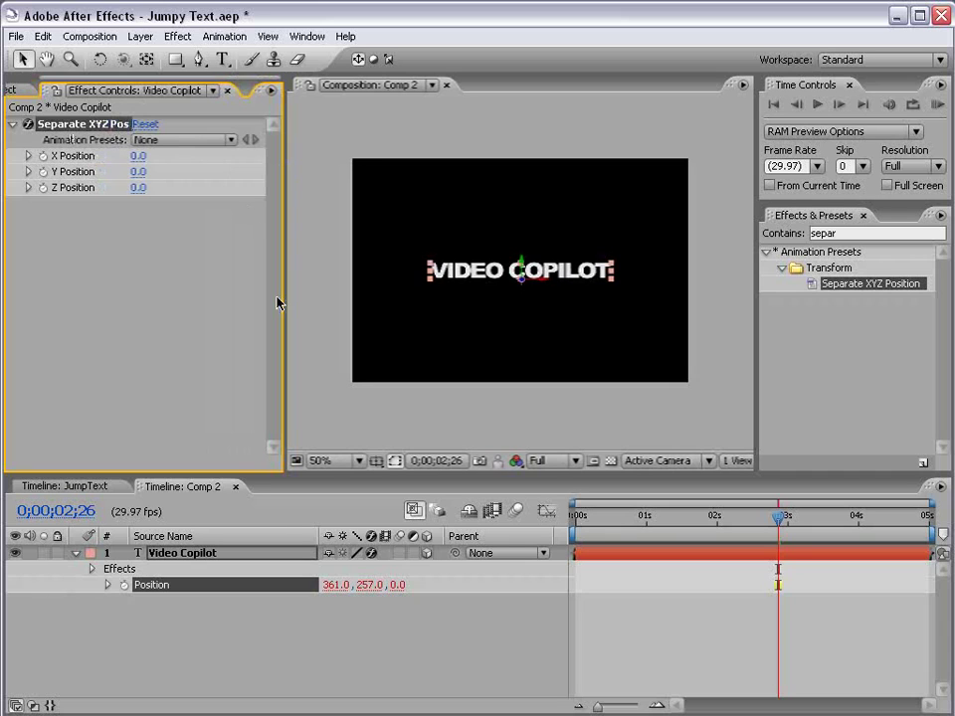
- Expand the layer's Position expression, hide the timeline's Parent column for more room, and examine the expression from the preset
{"action": "left_click", "coordinate": [174, 608]}
{"action": "left_click", "coordinate": [107, 584]}
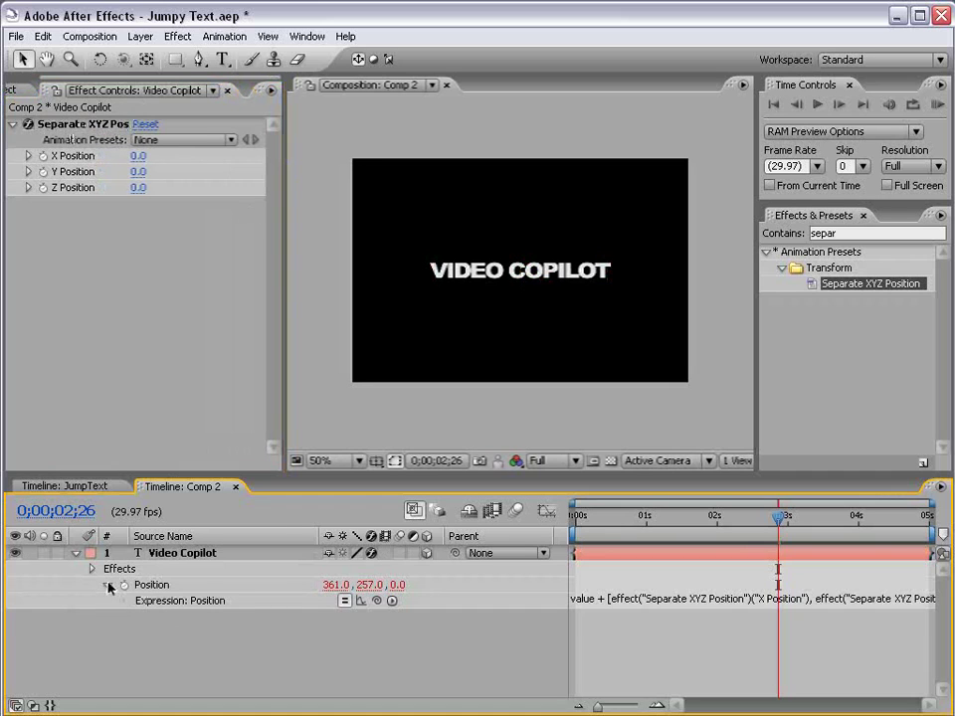
{"action": "right_click", "coordinate": [499, 536]}
{"action": "left_click", "coordinate": [525, 550]}
{"action": "left_click", "coordinate": [488, 600]}
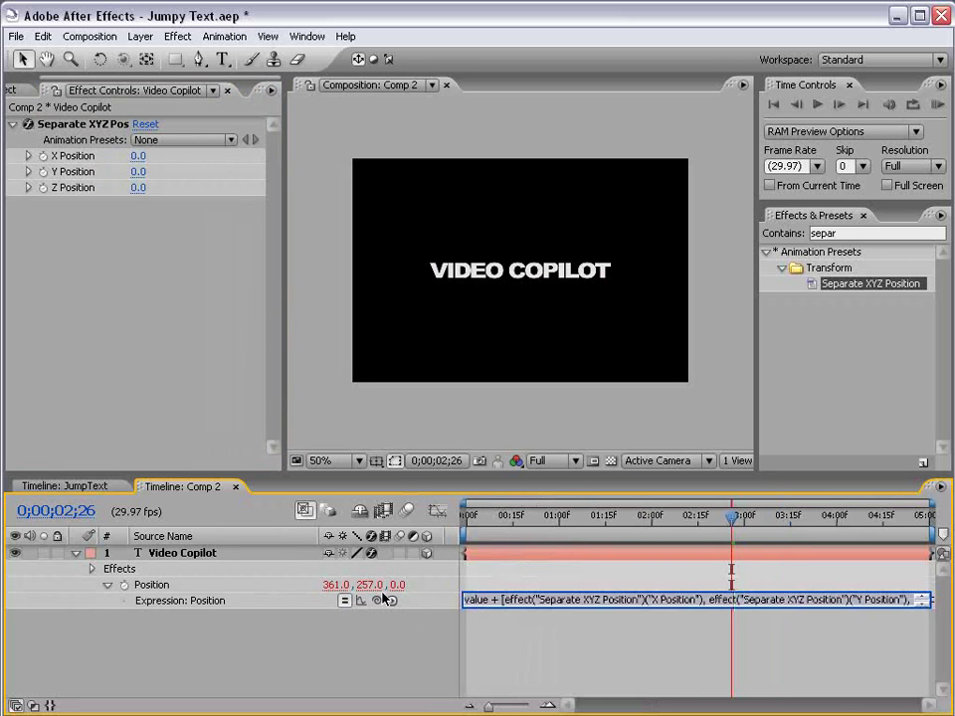
{"action": "left_click", "coordinate": [499, 600]}
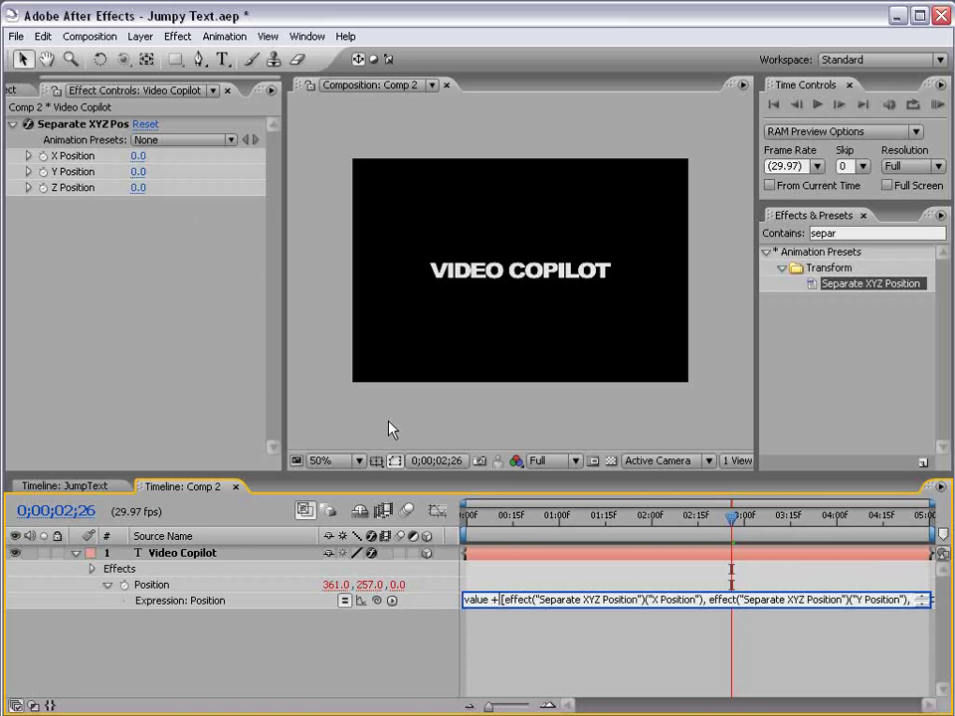
{"action": "left_click", "coordinate": [541, 645]}
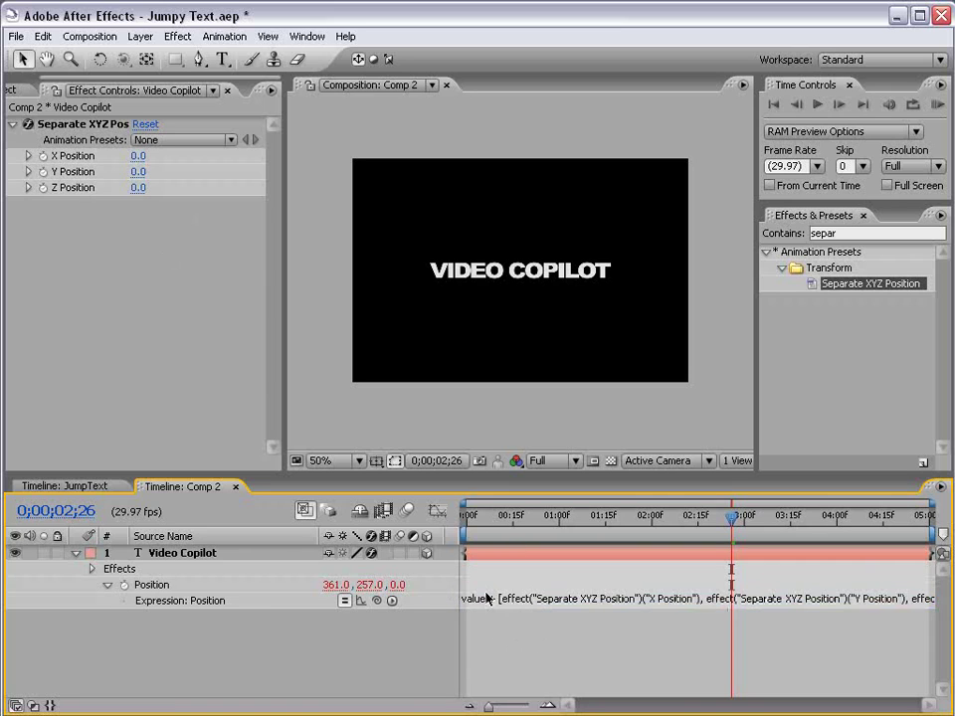
- Try shifting the text vertically with the Separate XYZ Position effect's Y Position value, and undo the shift
{"action": "left_click", "coordinate": [515, 595]}
{"action": "left_click", "coordinate": [203, 170]}
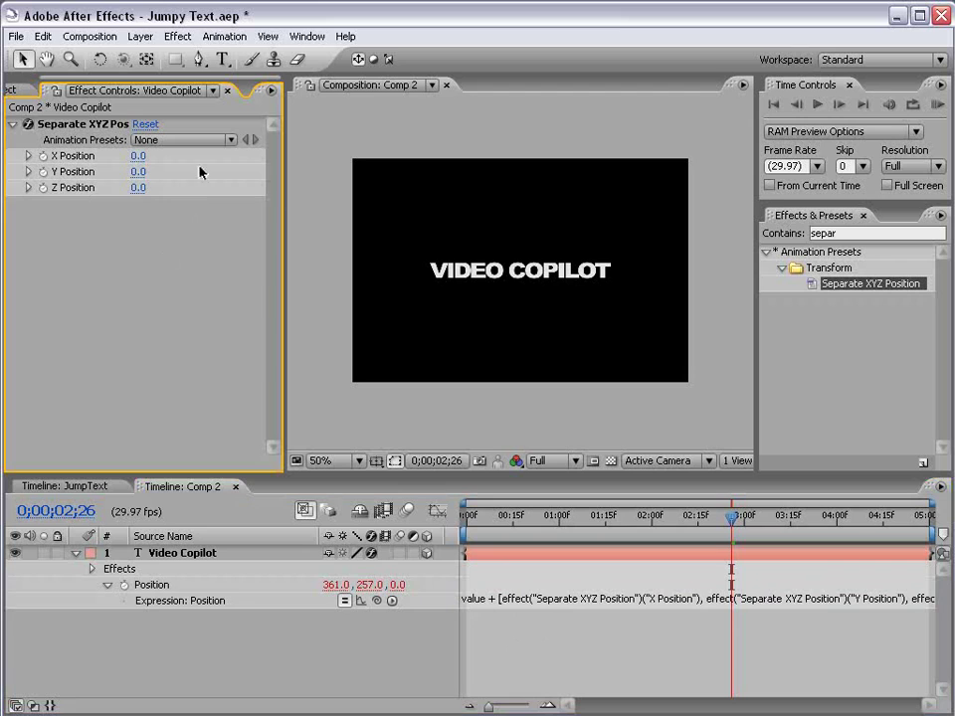
{"action": "left_click_drag", "start_coordinate": [143, 175], "coordinate": [121, 187]}
{"action": "key", "text": "ctrl+z"}
- Add the expression wiggle(5,200) to the Y Position control of the Separate XYZ Position effect
{"action": "left_click", "coordinate": [42, 171], "text": "alt"}
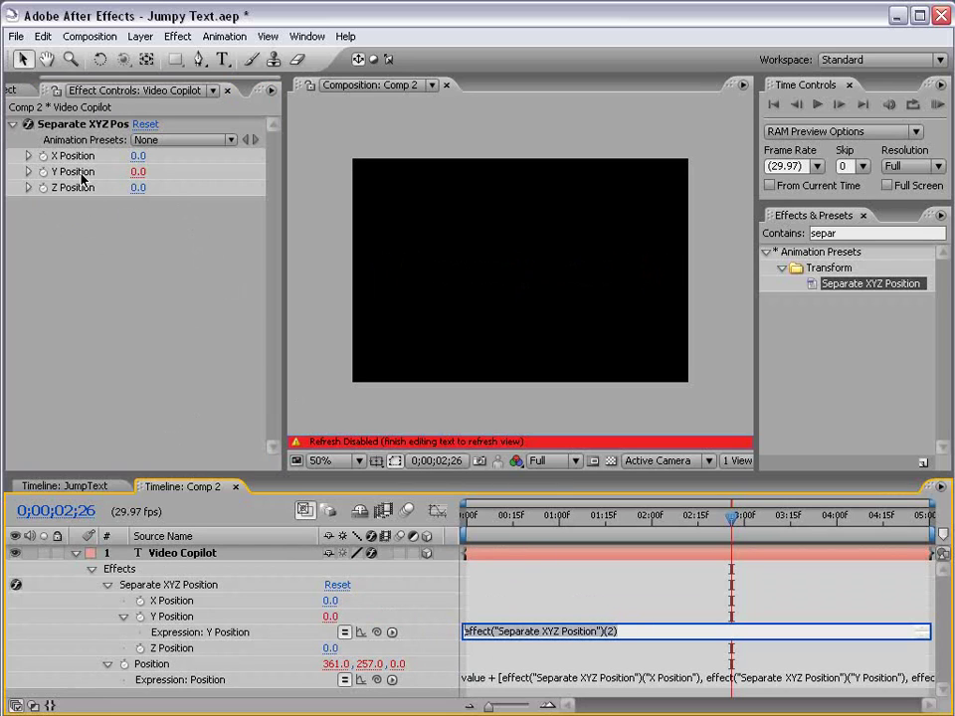
{"action": "key", "text": "ctrl+a"}
{"action": "key", "text": "BackSpace"}
{"action": "type", "text": "wiggl"}
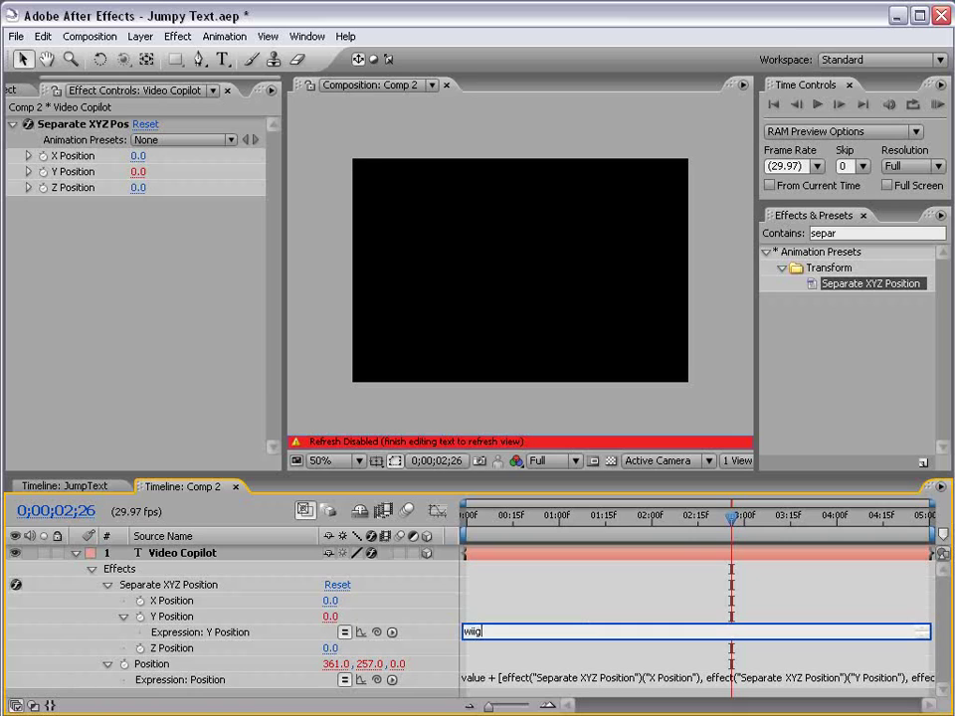
{"action": "type", "text": "e(5,200"}
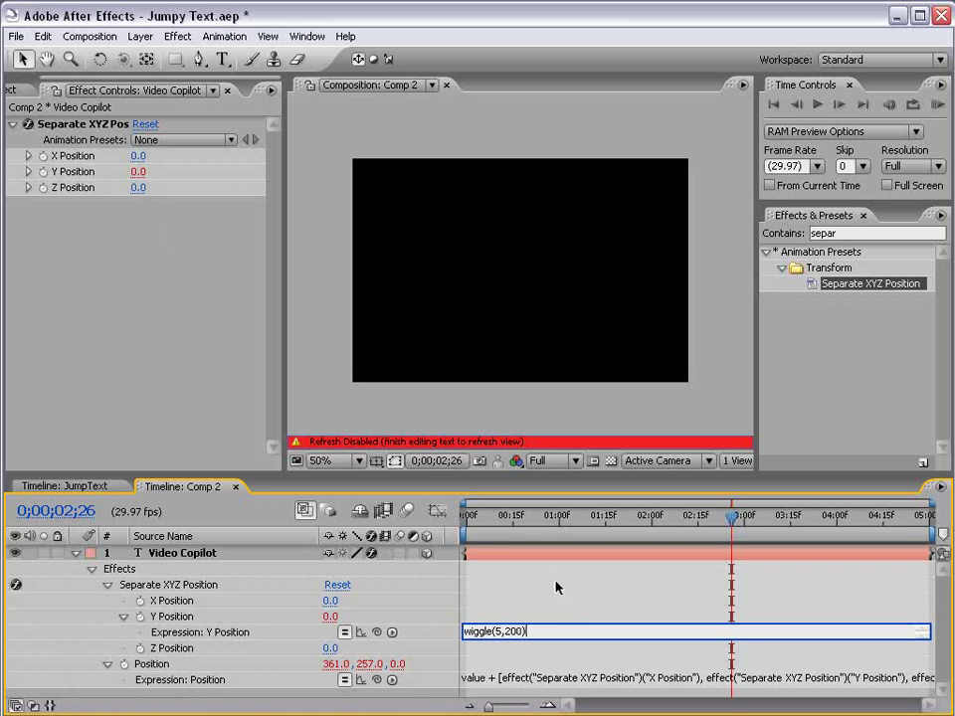
{"action": "left_click", "coordinate": [558, 586]}
- Scrub the opening frames, turn on motion blur for the Video Copilot layer, and run a RAM preview of its vertical wiggle
{"action": "left_click", "coordinate": [476, 522]}
{"action": "left_click_drag", "start_coordinate": [476, 521], "coordinate": [504, 521]}
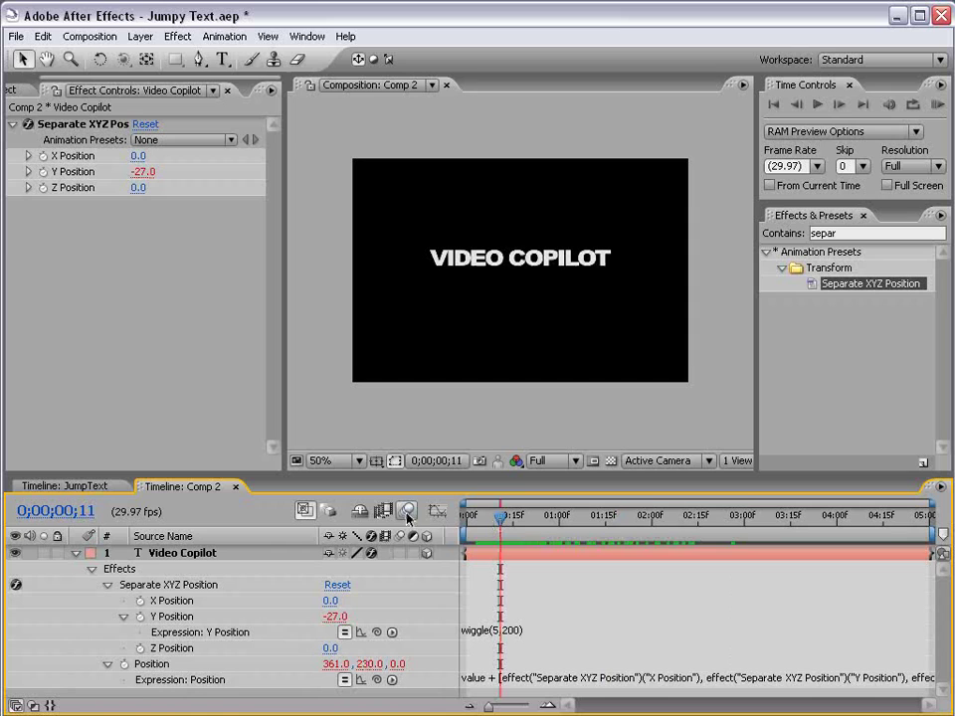
{"action": "left_click", "coordinate": [397, 553]}
{"action": "key", "text": "KP_0"}
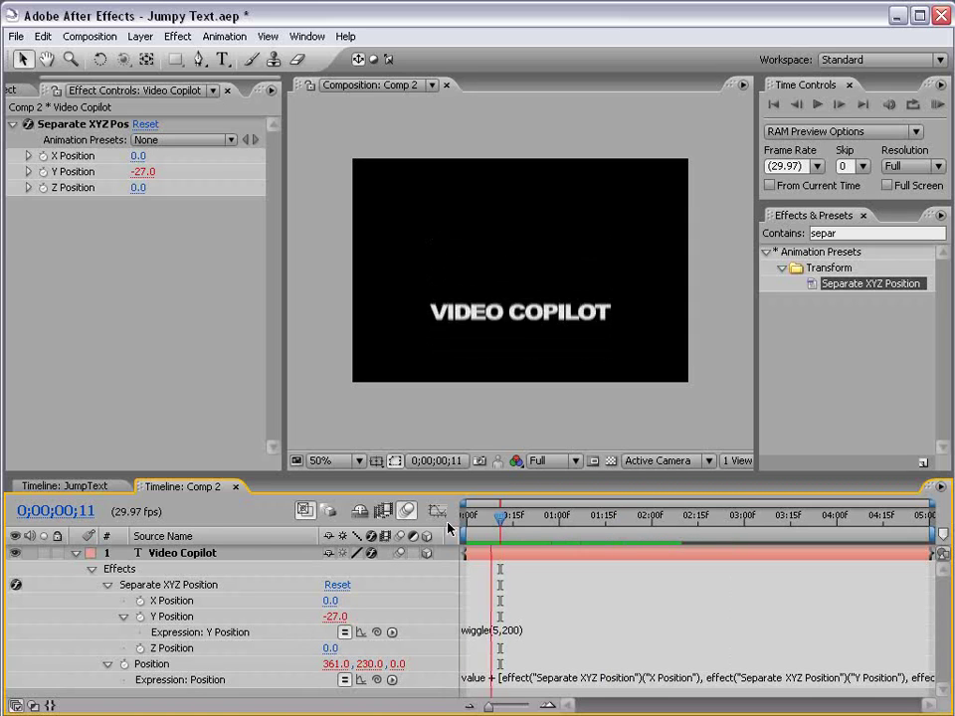
- Enlarge the timeline to give the expressions more room, and open the Y Position wiggle expression for examination
{"action": "left_click_drag", "start_coordinate": [496, 473], "coordinate": [496, 461]}
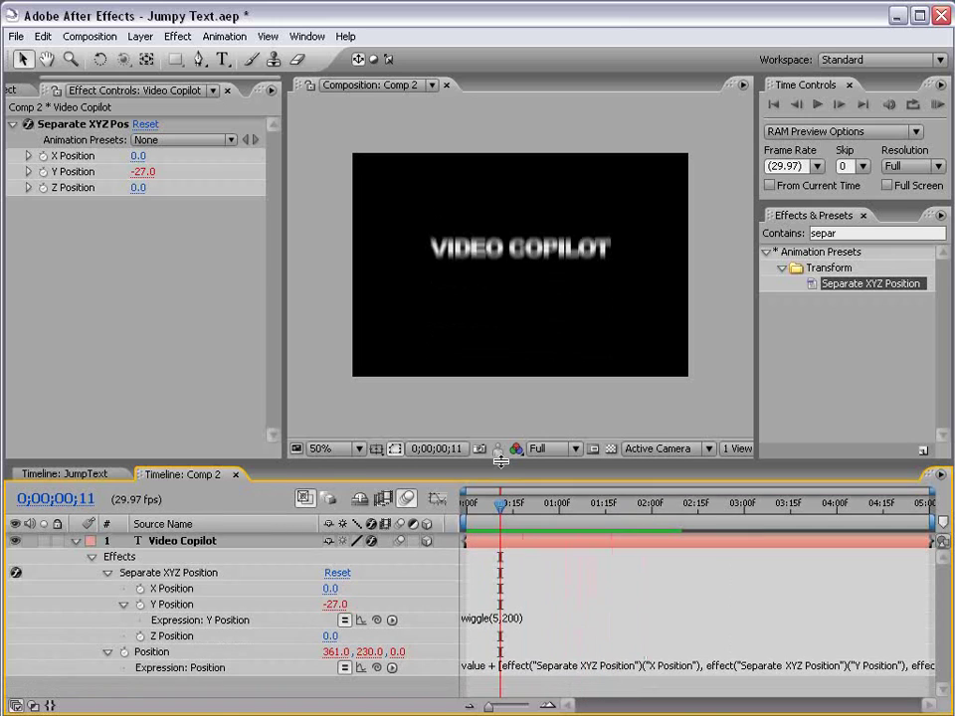
{"action": "left_click", "coordinate": [495, 619]}
{"action": "left_click", "coordinate": [534, 612]}
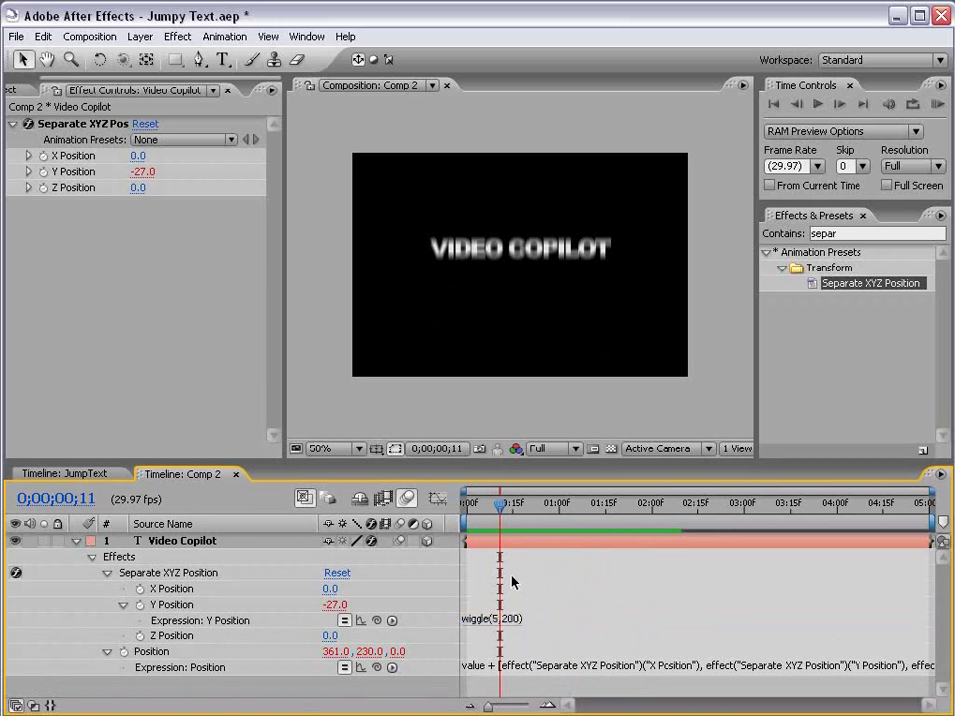
{"action": "left_click_drag", "start_coordinate": [448, 473], "coordinate": [448, 421]}
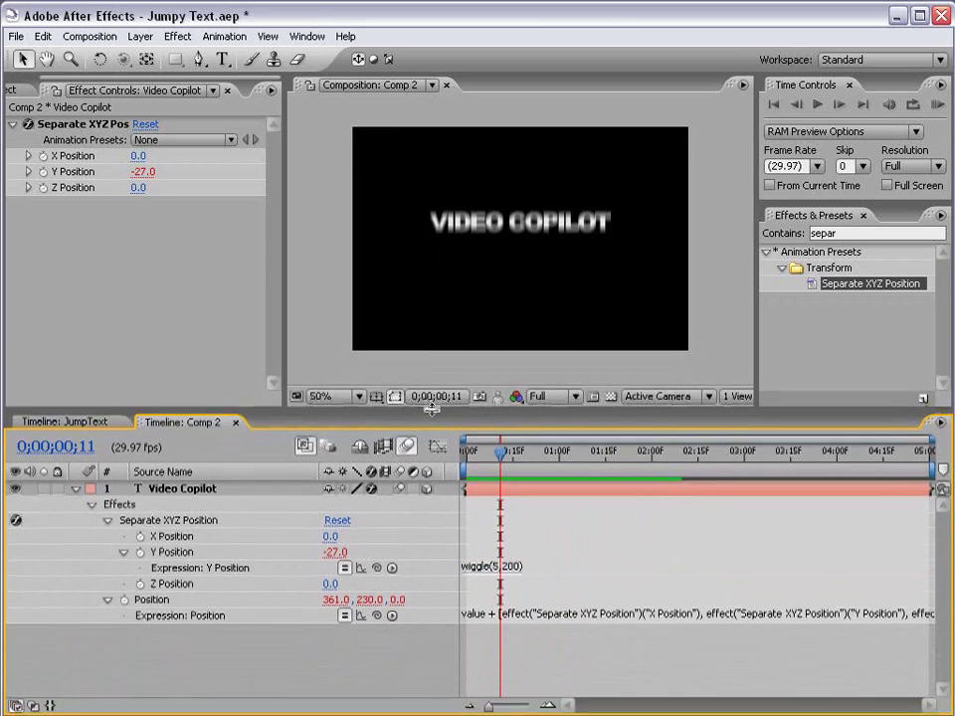
{"action": "left_click", "coordinate": [480, 566]}
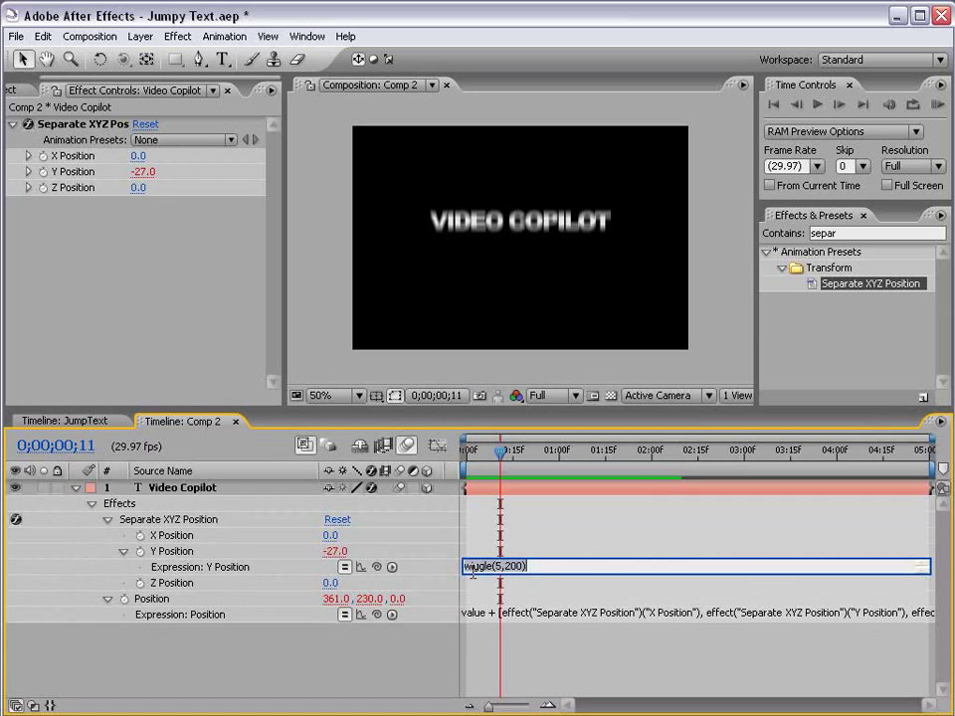
- Apply a Slider Control expression effect to the Video Copilot layer and rename it amount
{"action": "left_click", "coordinate": [501, 490]}
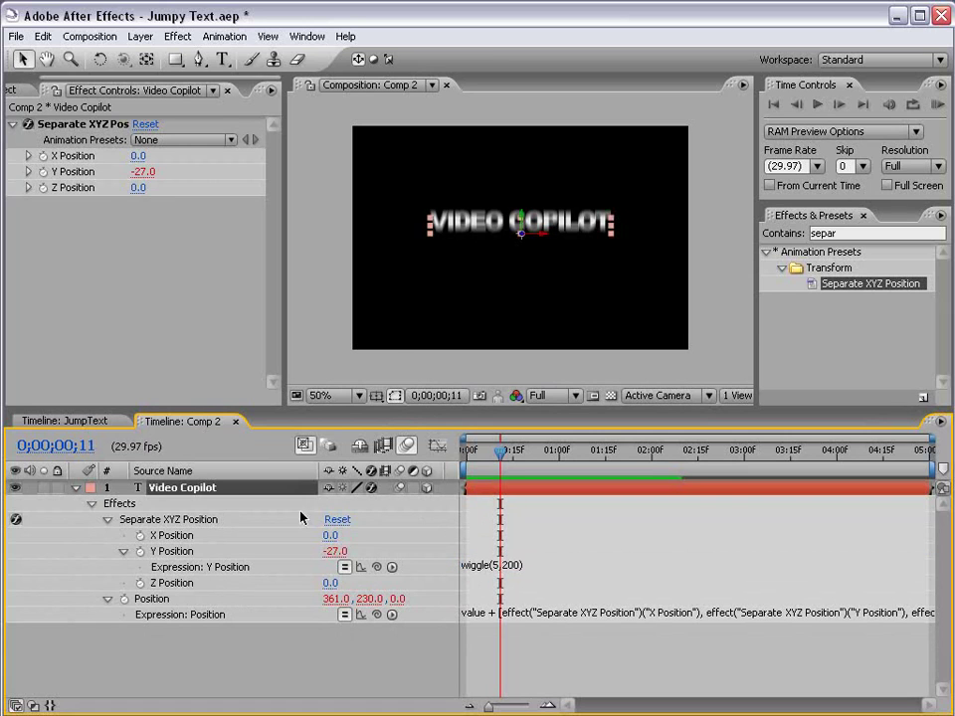
{"action": "left_click", "coordinate": [178, 36]}
{"action": "mouse_move", "coordinate": [292, 287]}
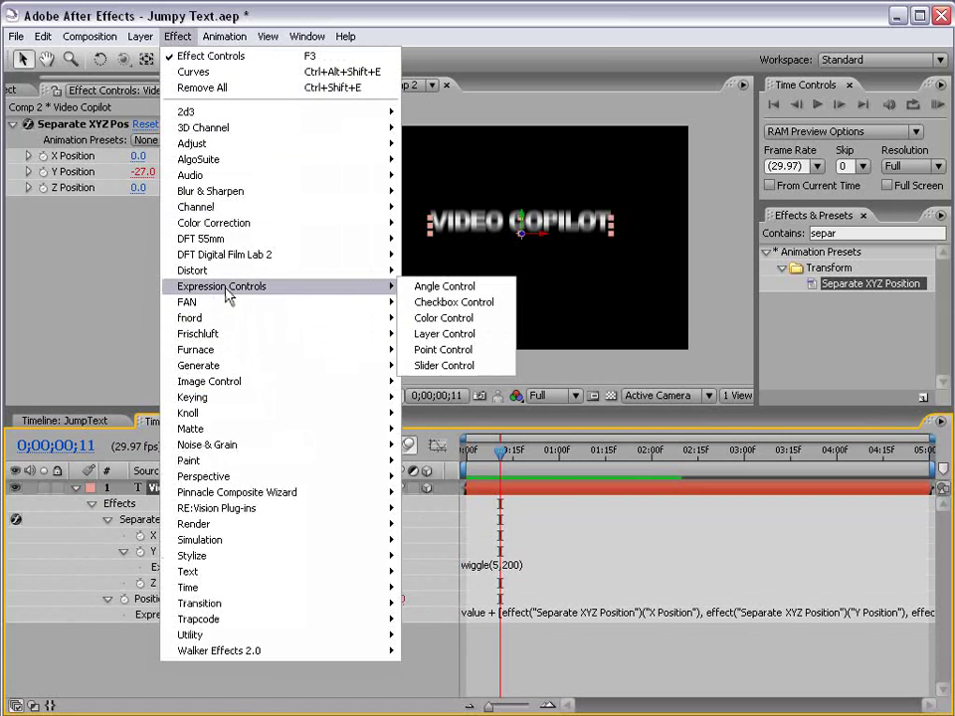
{"action": "left_click", "coordinate": [443, 367]}
{"action": "key", "text": "Return"}
{"action": "type", "text": "a"}
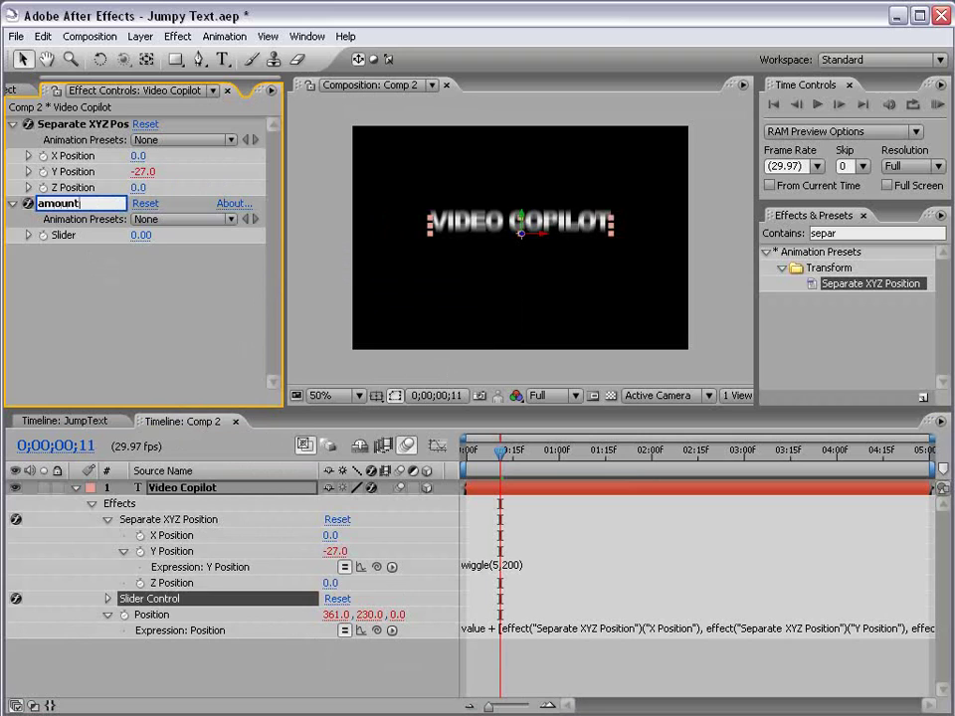
{"action": "type", "text": "mount"}
{"action": "key", "text": "Return"}
{"action": "left_click", "coordinate": [548, 554]}
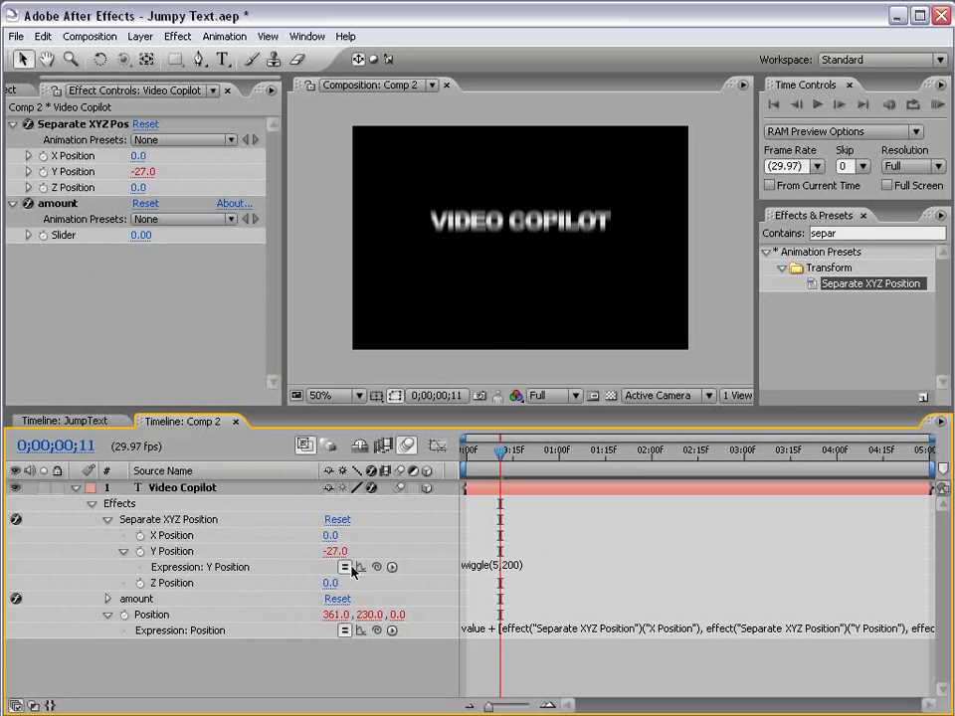
- Expand the Y Position expression field to several lines and collapse the layer's Position property
{"action": "left_click", "coordinate": [475, 567]}
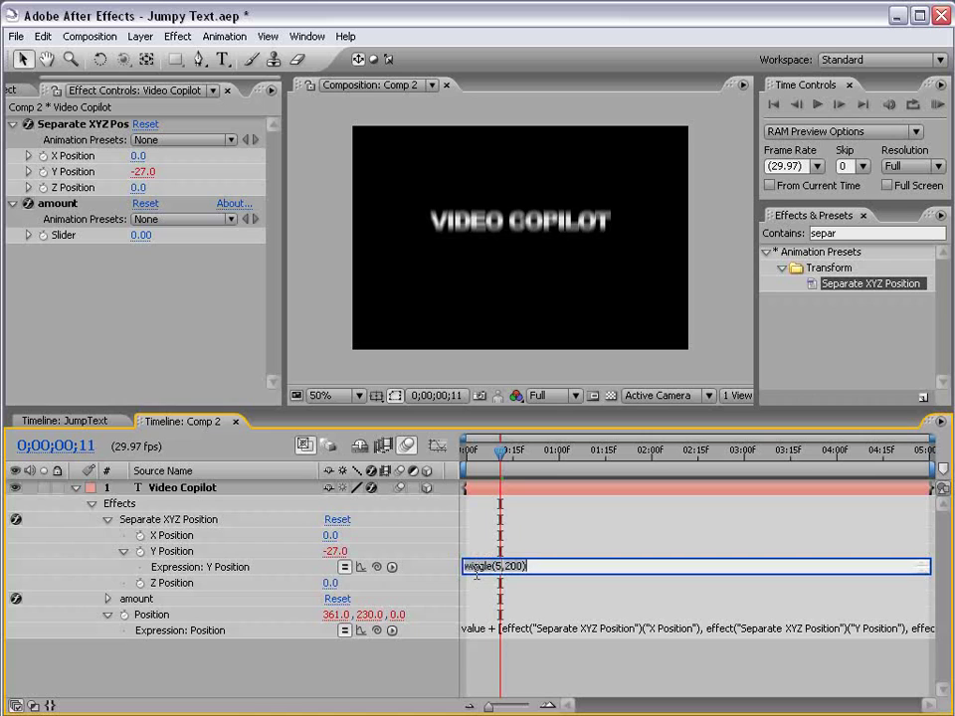
{"action": "left_click_drag", "start_coordinate": [476, 574], "coordinate": [473, 606]}
{"action": "left_click", "coordinate": [108, 650]}
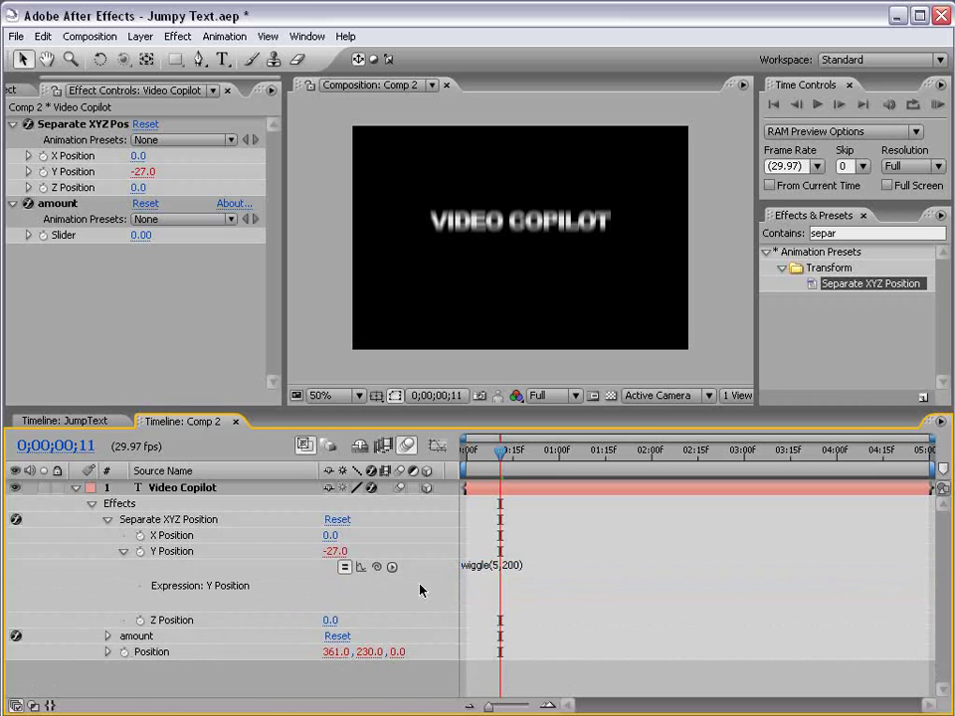
- Insert amount=effect("amount")("Slider") as a line above the wiggle in the Y Position expression, and set the amount slider to 10
{"action": "left_click", "coordinate": [488, 569]}
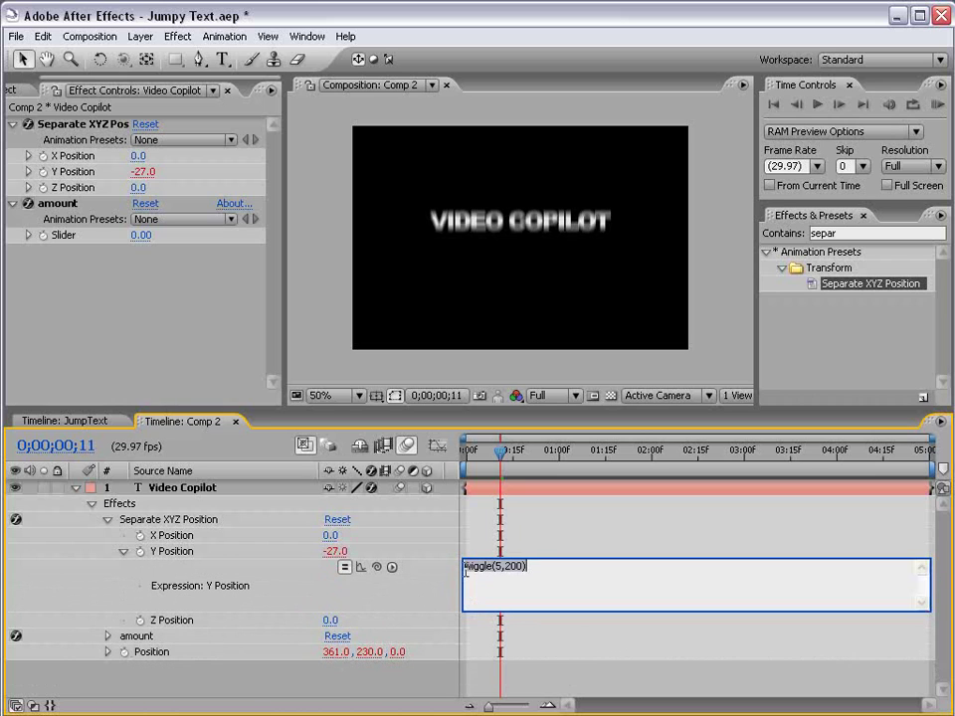
{"action": "key", "text": "Return"}
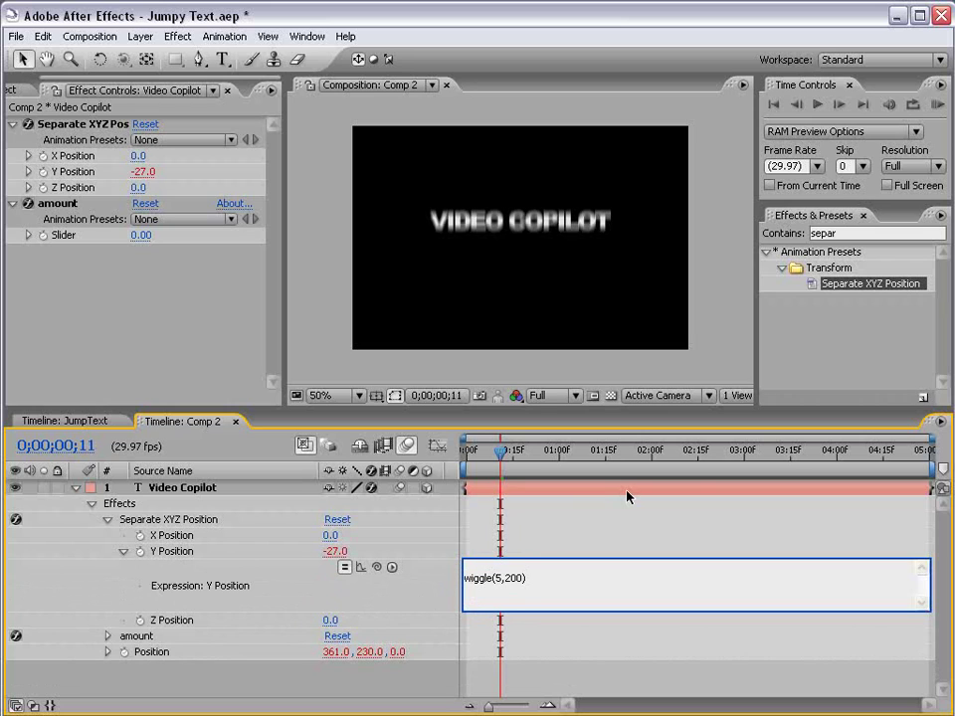
{"action": "type", "text": "amount"}
{"action": "left_click_drag", "start_coordinate": [378, 568], "coordinate": [70, 239]}
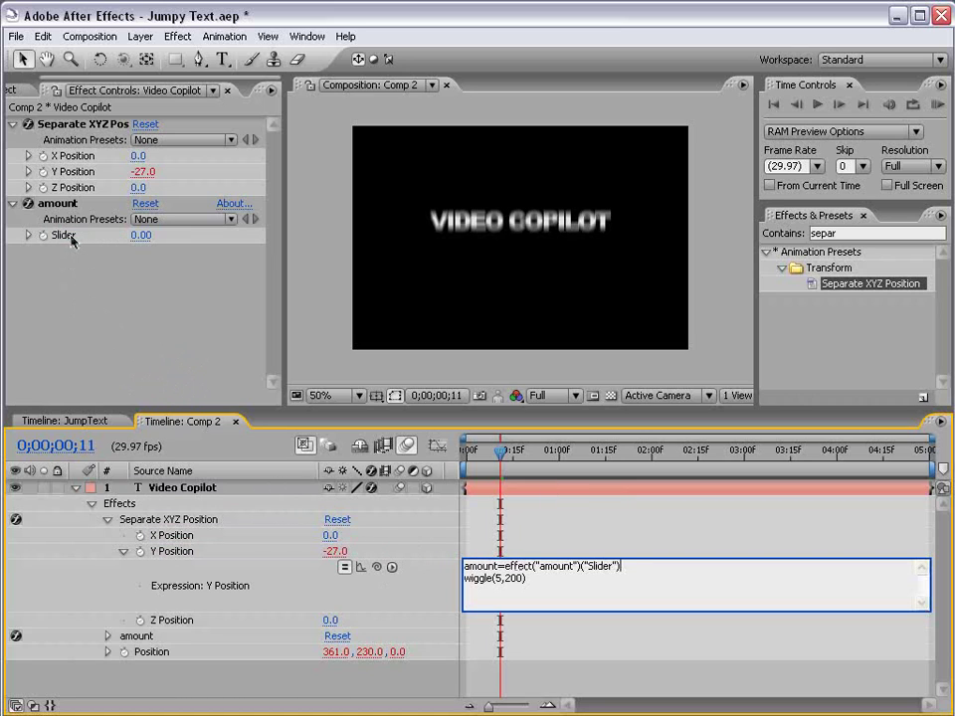
{"action": "left_click", "coordinate": [142, 236]}
{"action": "type", "text": "10"}
{"action": "key", "text": "Return"}
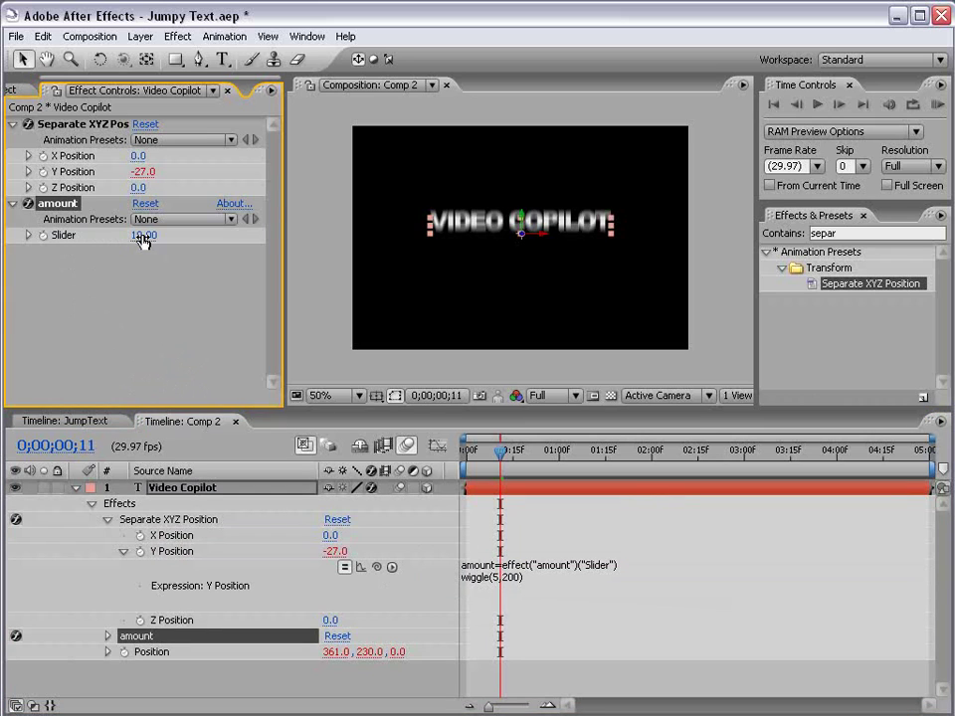
- Change the wiggle line of the Y Position expression to wiggle(8,amount) and run a RAM preview
{"action": "left_click", "coordinate": [511, 583]}
{"action": "left_click", "coordinate": [499, 579]}
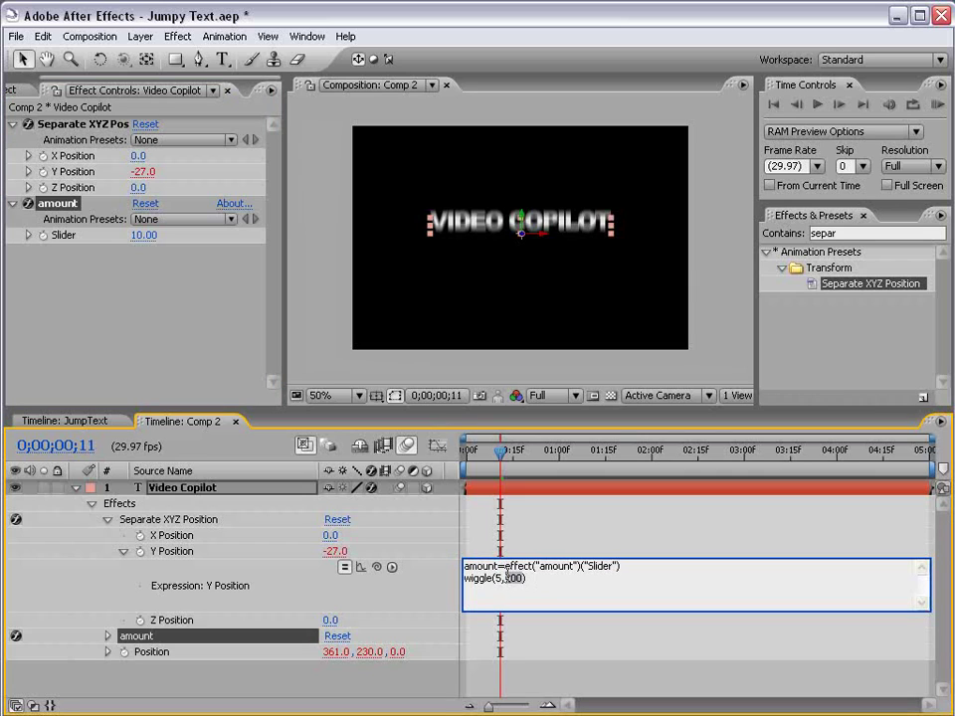
{"action": "type", "text": "am"}
{"action": "type", "text": "8"}
{"action": "left_click", "coordinate": [472, 551]}
{"action": "key", "text": "KP_0"}
- Try the amount slider at about 556 and scrub a couple of frames to check the jump
{"action": "left_click", "coordinate": [146, 239]}
{"action": "left_click_drag", "start_coordinate": [145, 236], "coordinate": [665, 254]}
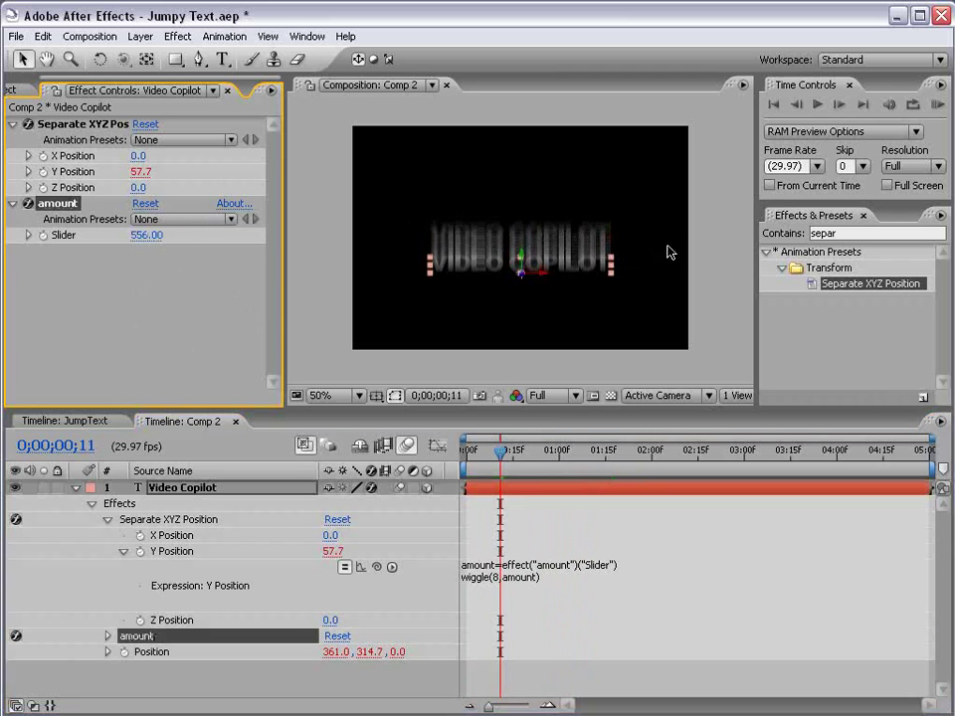
{"action": "mouse_move", "coordinate": [499, 451]}
{"action": "left_mouse_down"}
{"action": "mouse_move", "coordinate": [521, 453]}
{"action": "mouse_move", "coordinate": [506, 453]}
{"action": "left_mouse_up"}
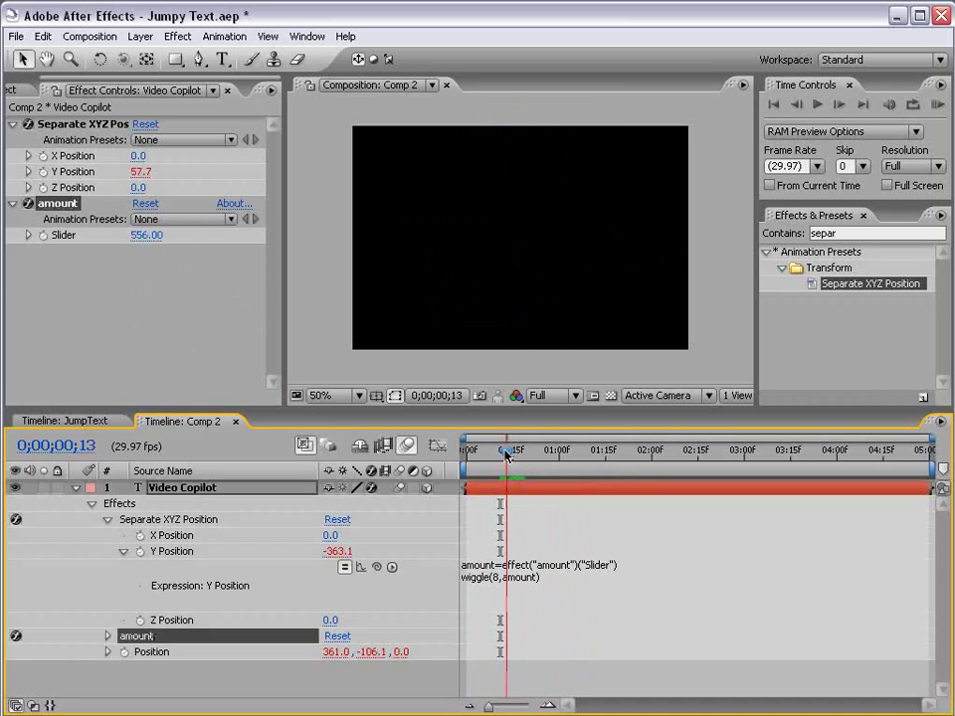
- Set the amount slider to 400, and scrub to one second and RAM preview the stronger wiggle
{"action": "left_click", "coordinate": [147, 234]}
{"action": "type", "text": "400"}
{"action": "key", "text": "Return"}
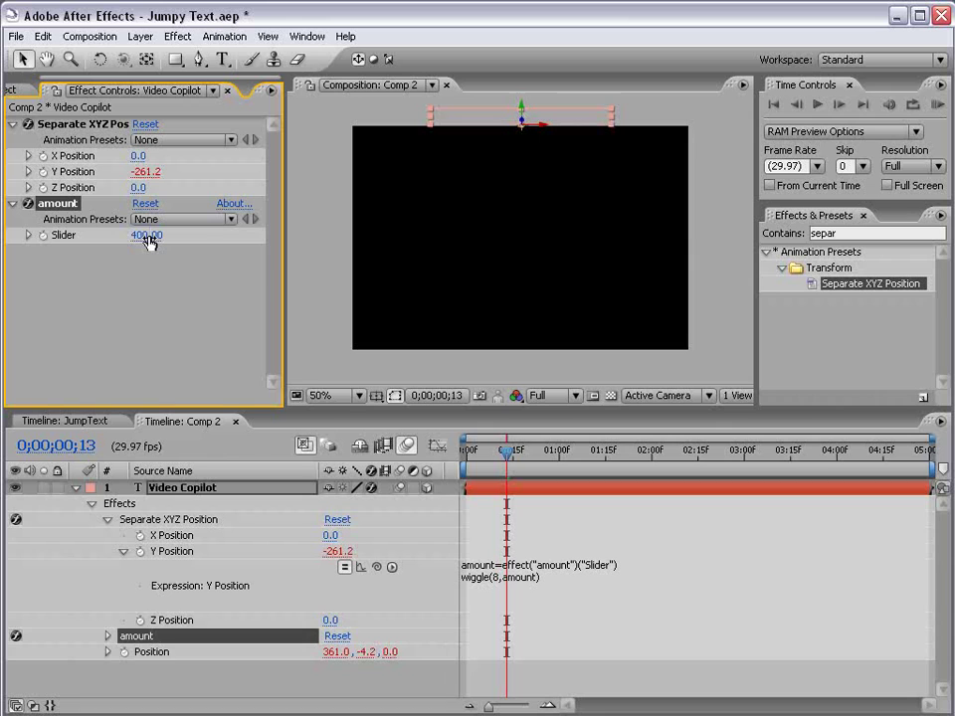
{"action": "left_click_drag", "start_coordinate": [483, 456], "coordinate": [558, 453]}
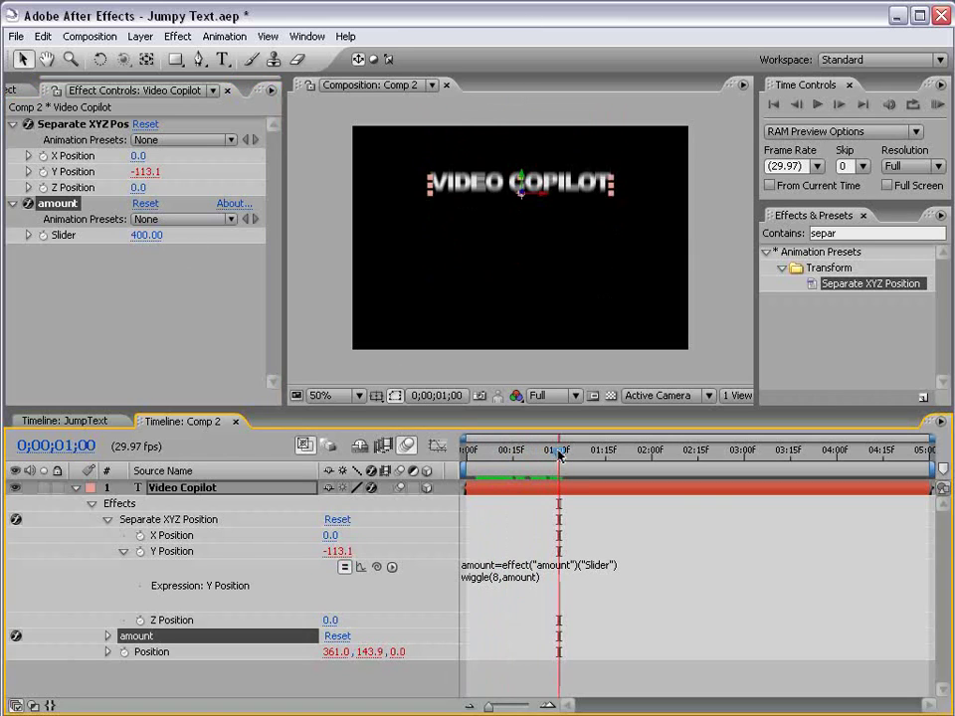
{"action": "key", "text": "KP_0"}
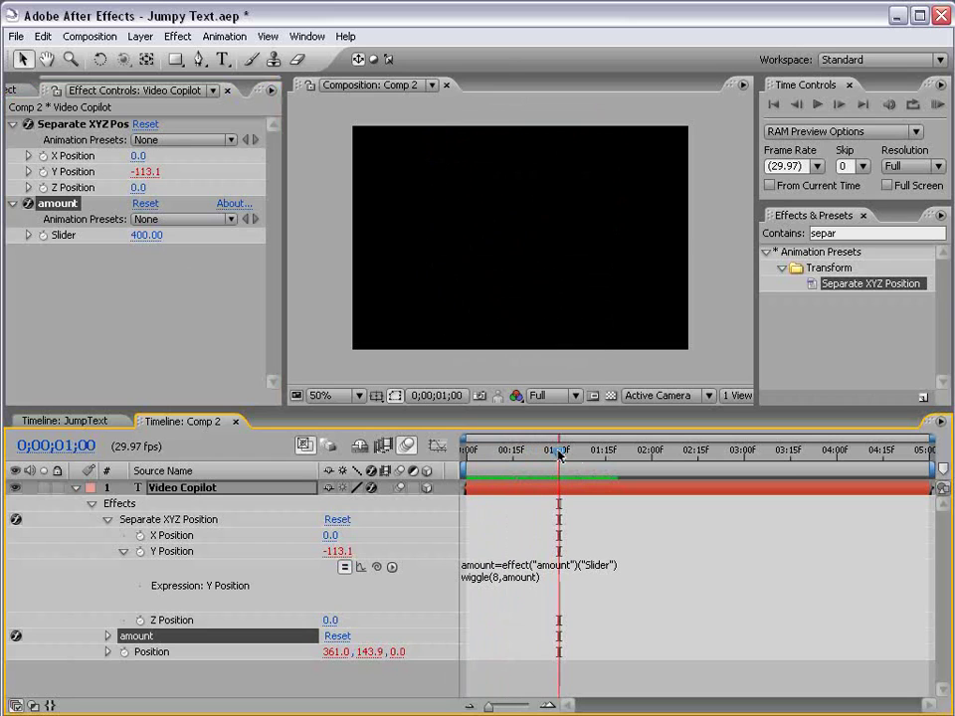
{"action": "key", "text": "space"}
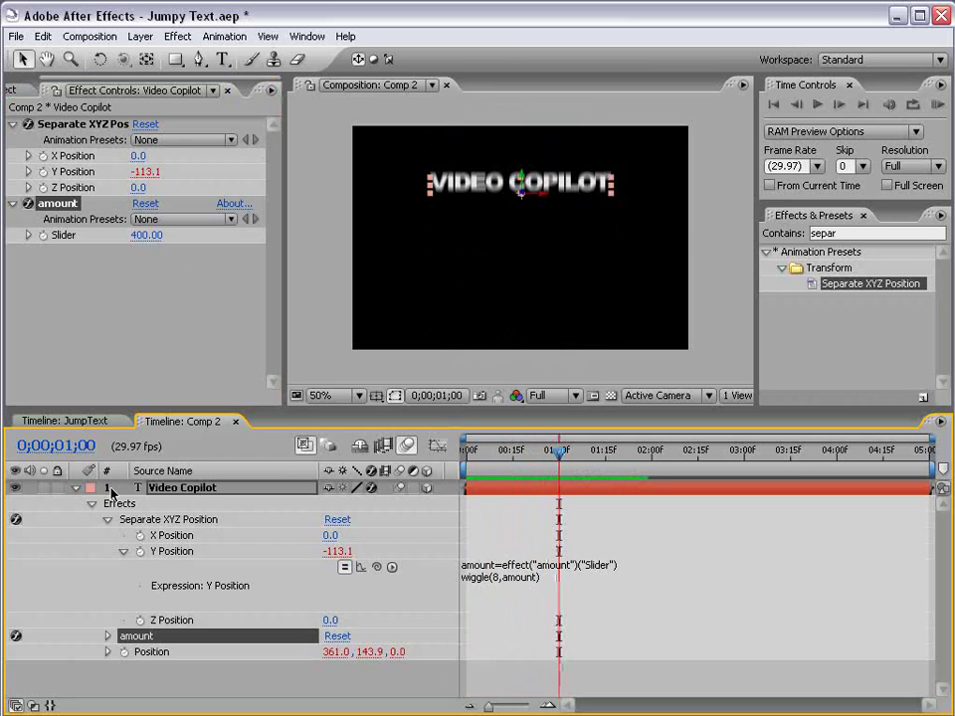
- Duplicate the Video Copilot layer, return to the first frame, and disable the copy's Y Position and Position expressions
{"action": "left_click", "coordinate": [196, 487]}
{"action": "key", "text": "ctrl+d"}
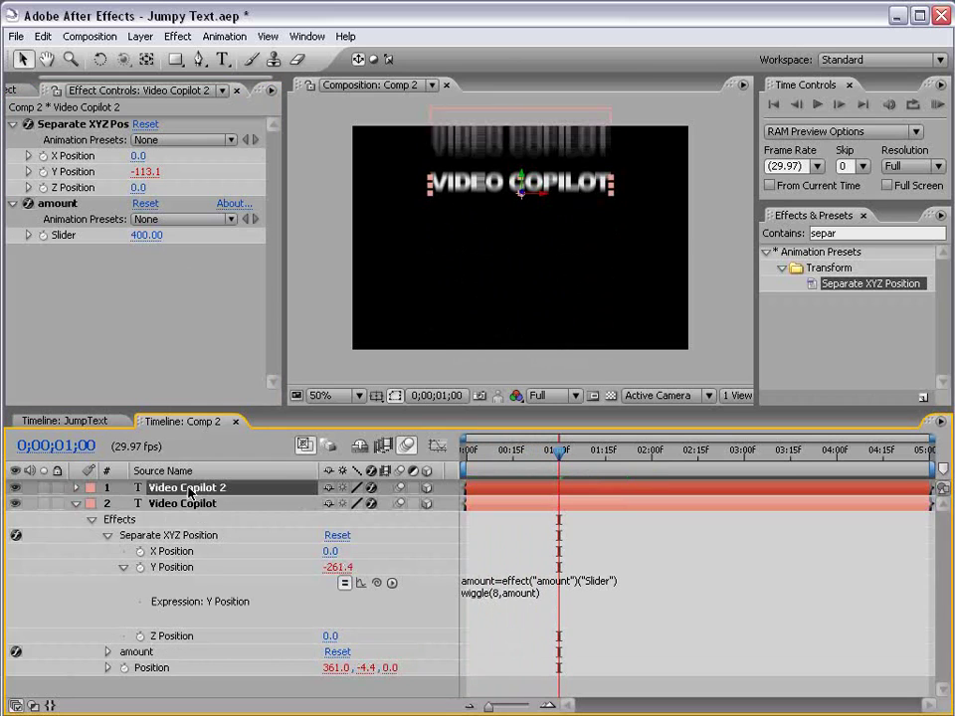
{"action": "key", "text": "p"}
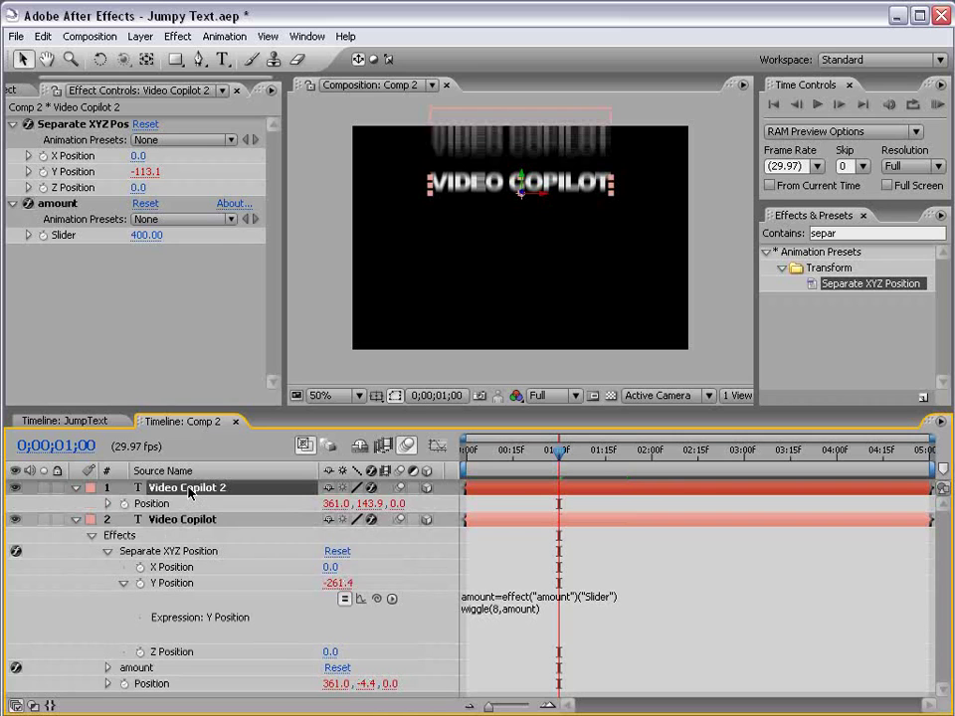
{"action": "key", "text": "Home"}
{"action": "key", "text": "e"}
{"action": "key", "text": "e"}
{"action": "left_click", "coordinate": [344, 535]}
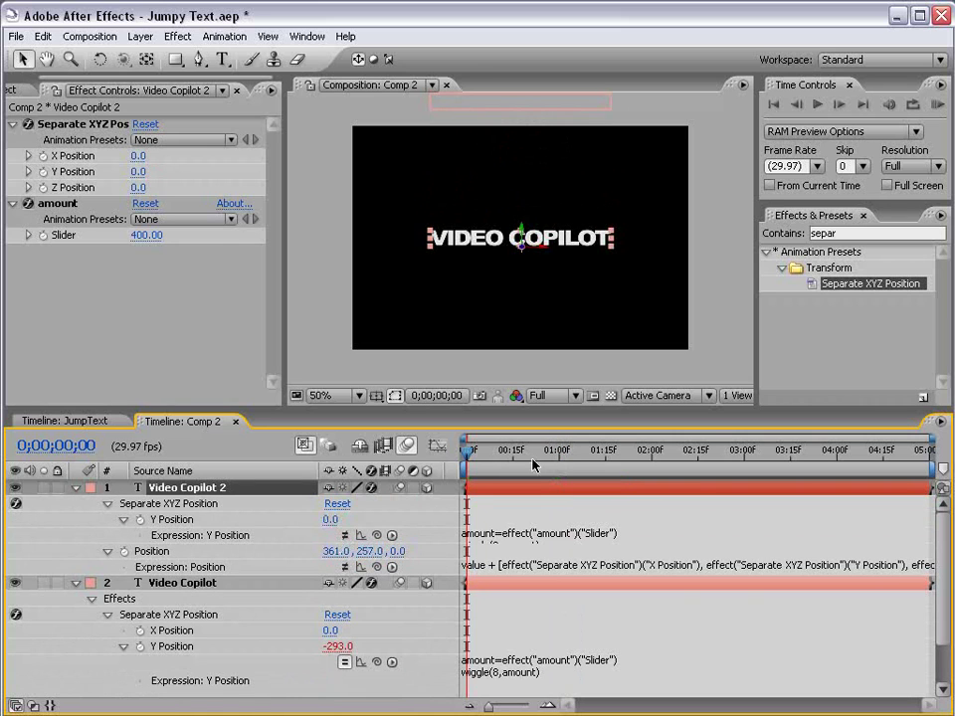
- Scrub to compare the static text copy with the wiggling original, and delete the copy
{"action": "left_click_drag", "start_coordinate": [467, 451], "coordinate": [507, 457]}
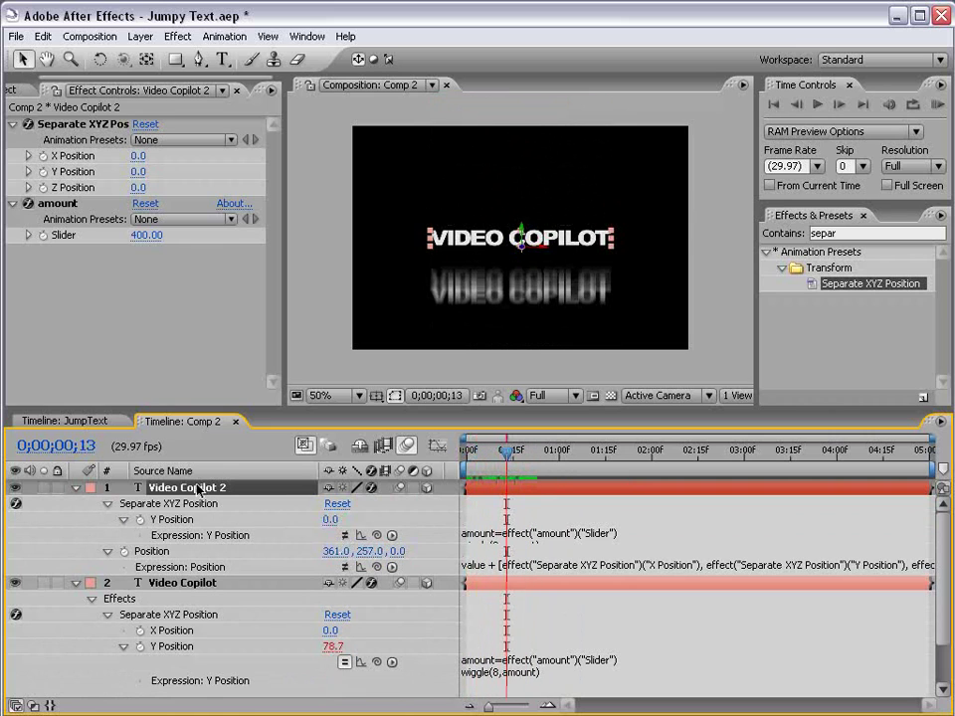
{"action": "key", "text": "Delete"}
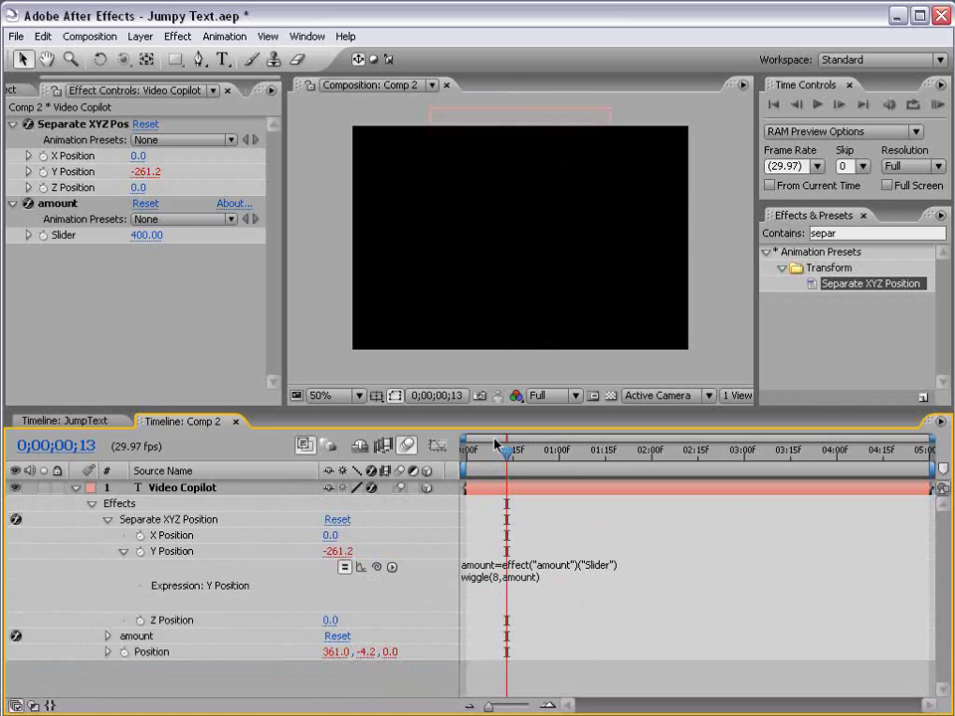
- Keyframe the amount slider from 400 at the first frame to 0 at 0;00;01;00, and select the Video Copilot layer
{"action": "left_click_drag", "start_coordinate": [505, 450], "coordinate": [461, 471]}
{"action": "left_click", "coordinate": [55, 203]}
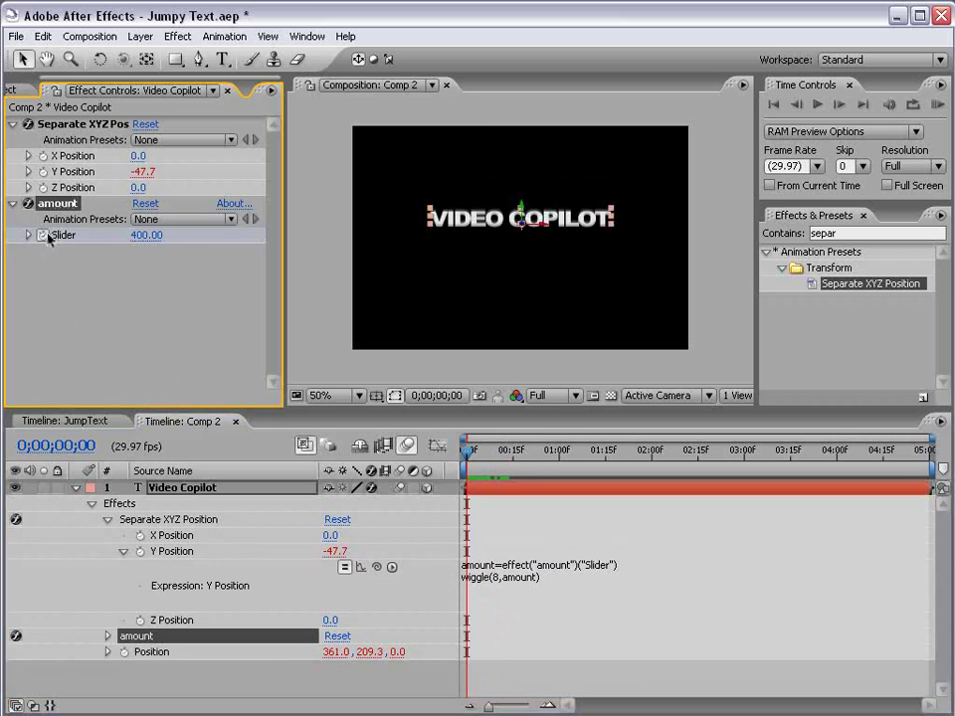
{"action": "left_click_drag", "start_coordinate": [467, 449], "coordinate": [554, 466]}
{"action": "left_click", "coordinate": [146, 236]}
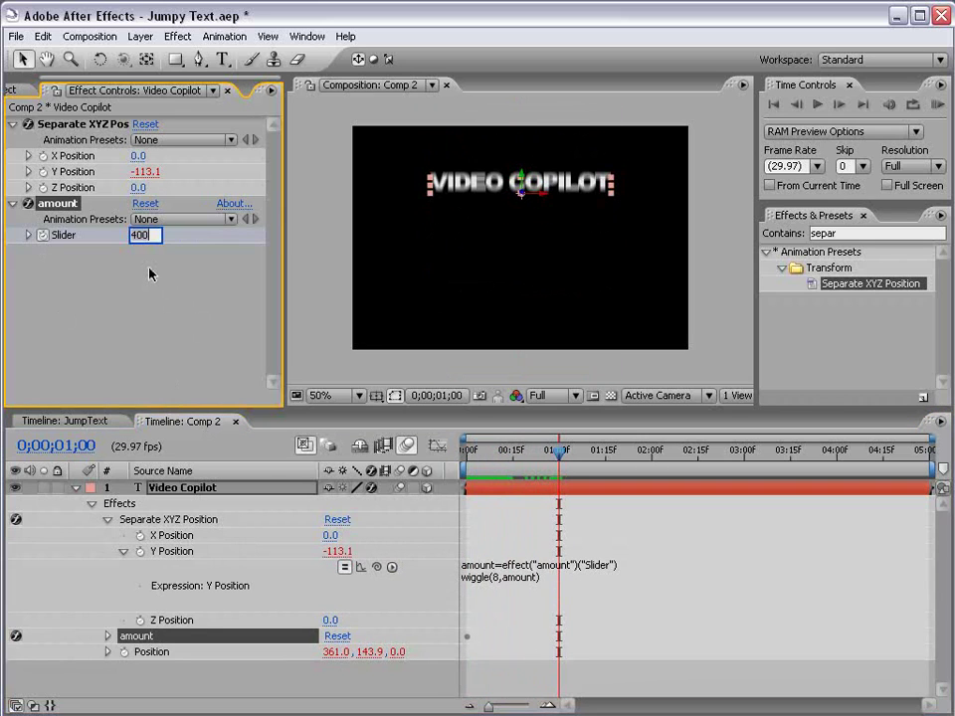
{"action": "type", "text": "0"}
{"action": "left_click", "coordinate": [486, 503]}
{"action": "left_click", "coordinate": [490, 491]}
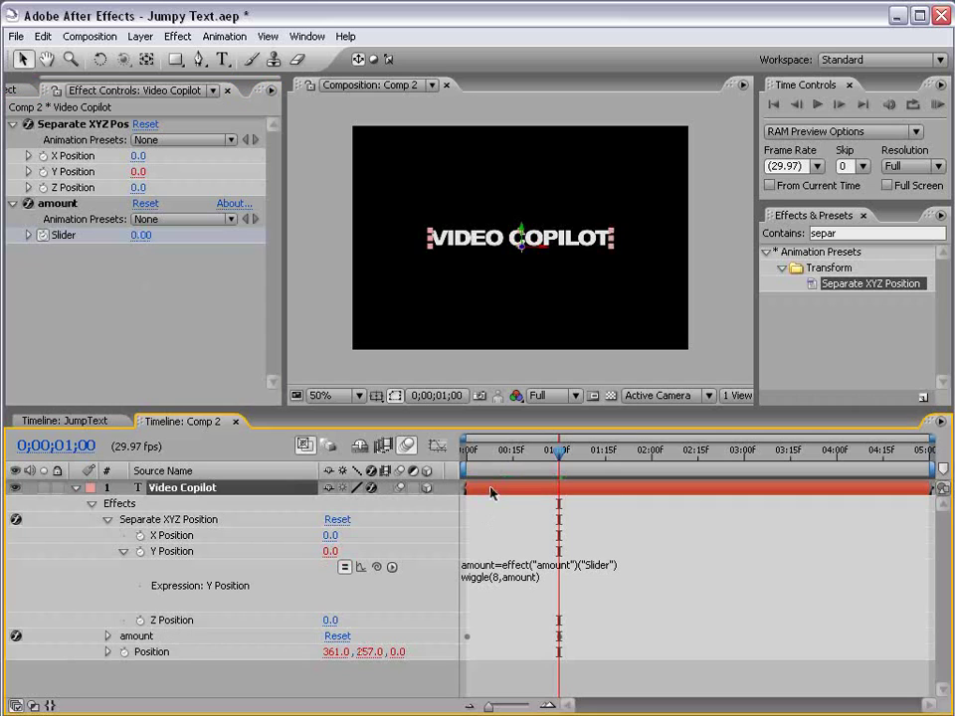
- Reveal the layer's animated properties, apply Easy Ease to the slider's ending keyframe, and RAM preview from the first frame
{"action": "key", "text": "u"}
{"action": "left_click", "coordinate": [582, 531]}
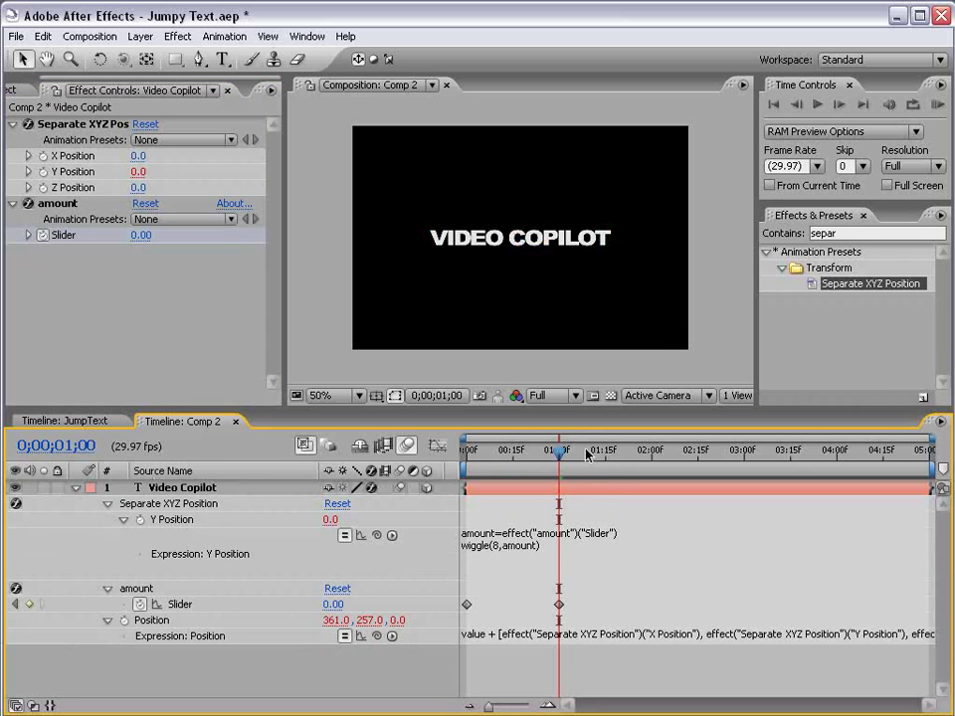
{"action": "left_click", "coordinate": [616, 453]}
{"action": "left_click", "coordinate": [559, 603]}
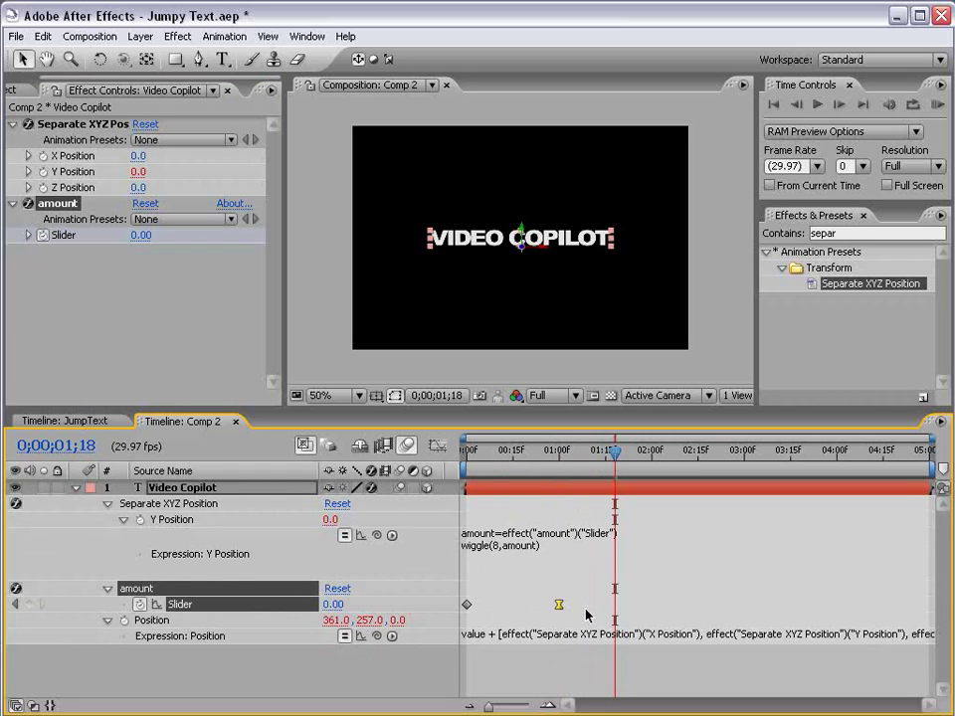
{"action": "left_click_drag", "start_coordinate": [616, 453], "coordinate": [343, 489]}
{"action": "key", "text": "KP_0"}
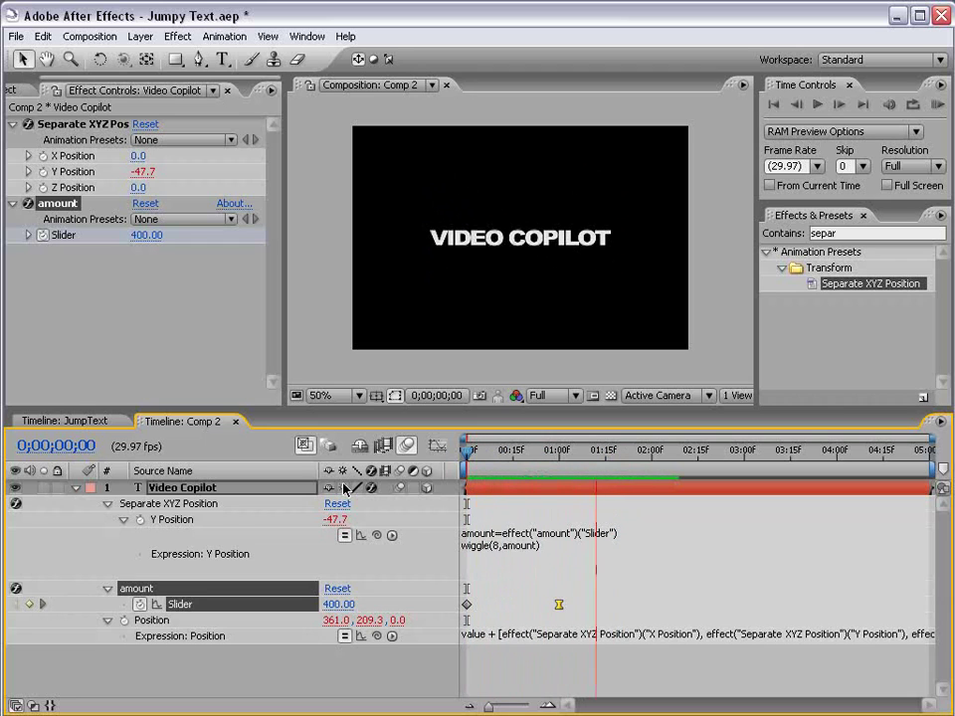
{"action": "key", "text": "space"}
- Shorten the wiggle by moving the slider's ending keyframe earlier to 0;00;00;14, RAM previewing the timing along the way
{"action": "left_click_drag", "start_coordinate": [559, 603], "coordinate": [522, 605]}
{"action": "key", "text": "KP_0"}
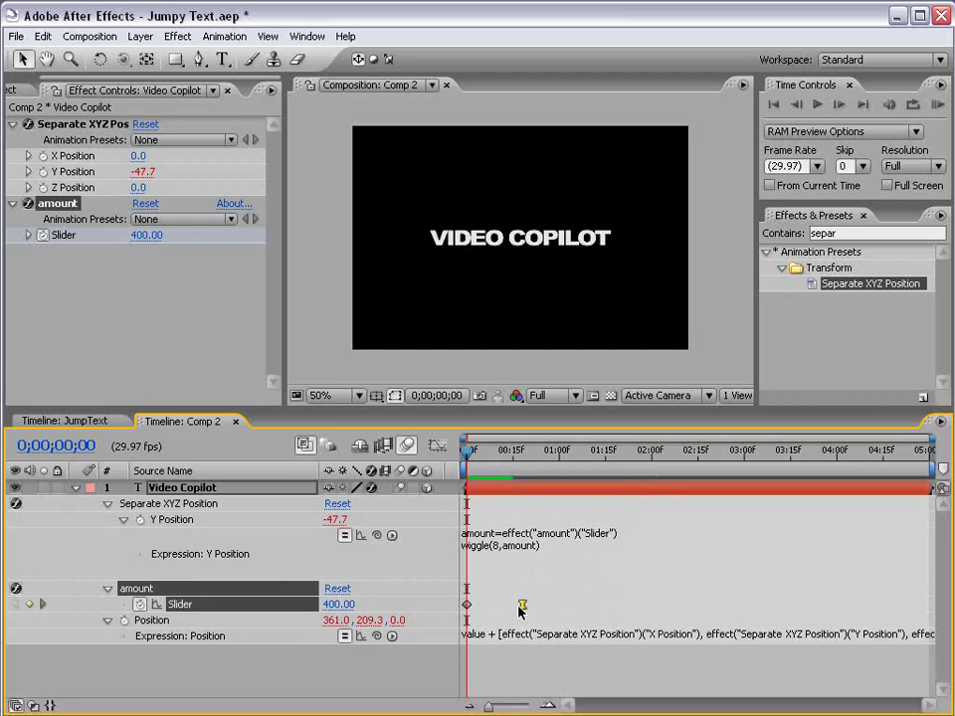
{"action": "key", "text": "space"}
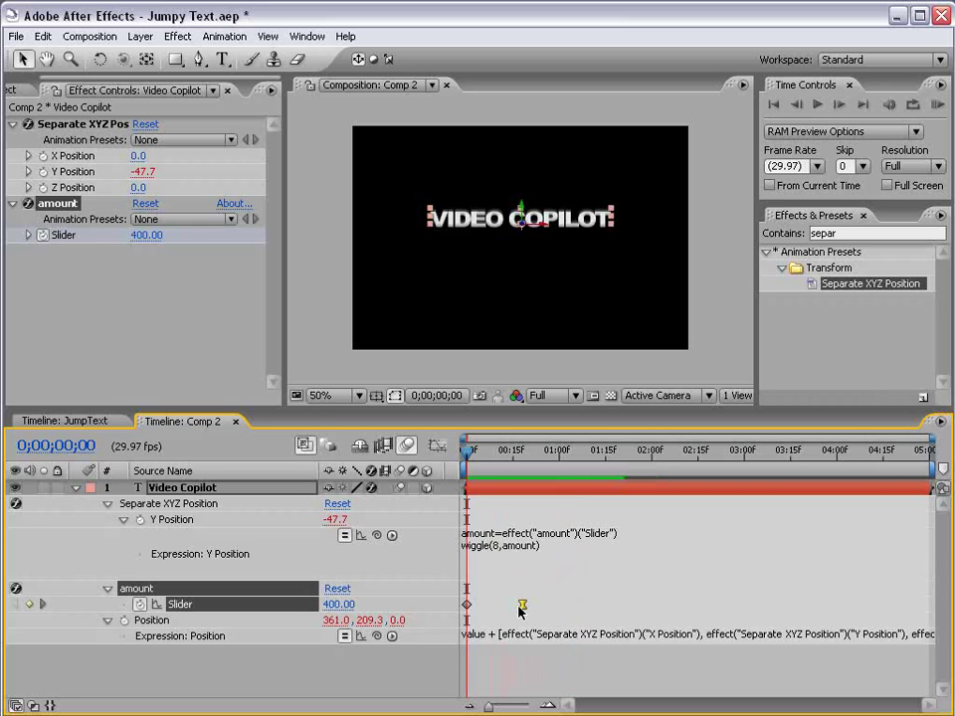
{"action": "key", "text": "space"}
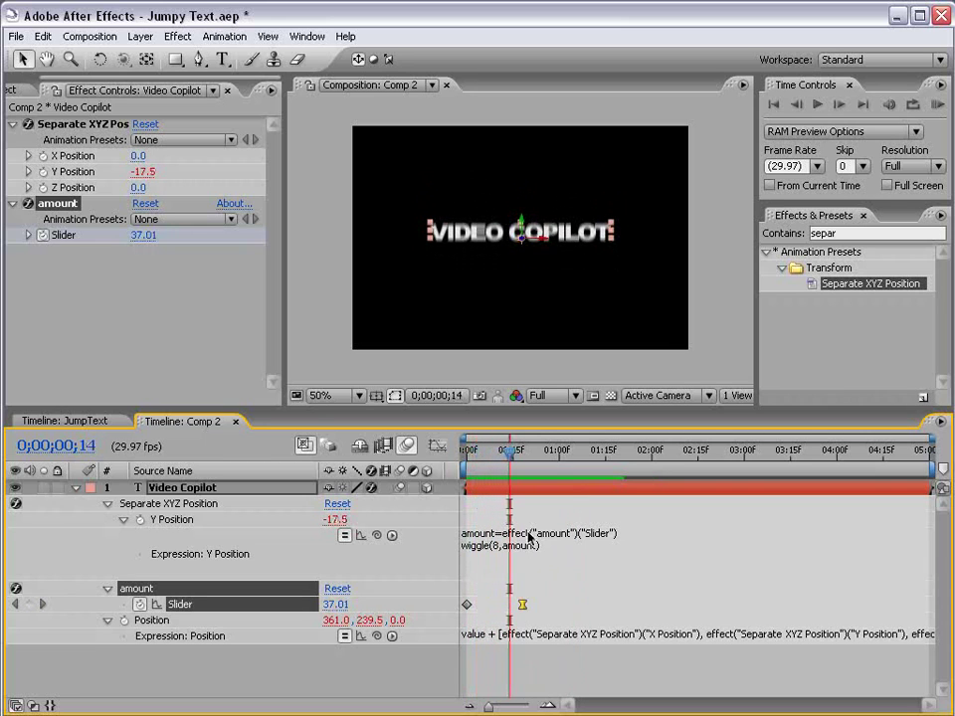
{"action": "left_click_drag", "start_coordinate": [522, 604], "coordinate": [509, 603]}
- Set the amount slider's first-frame keyframe to 500 and RAM preview the wiggle
{"action": "key", "text": "Home"}
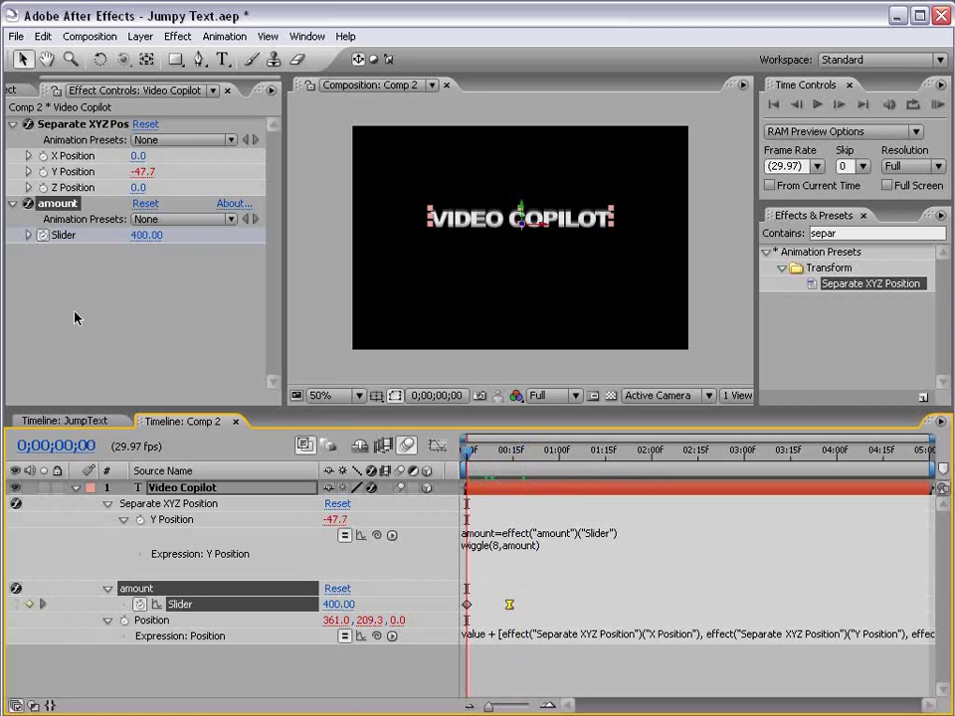
{"action": "left_click", "coordinate": [154, 238]}
{"action": "type", "text": "5"}
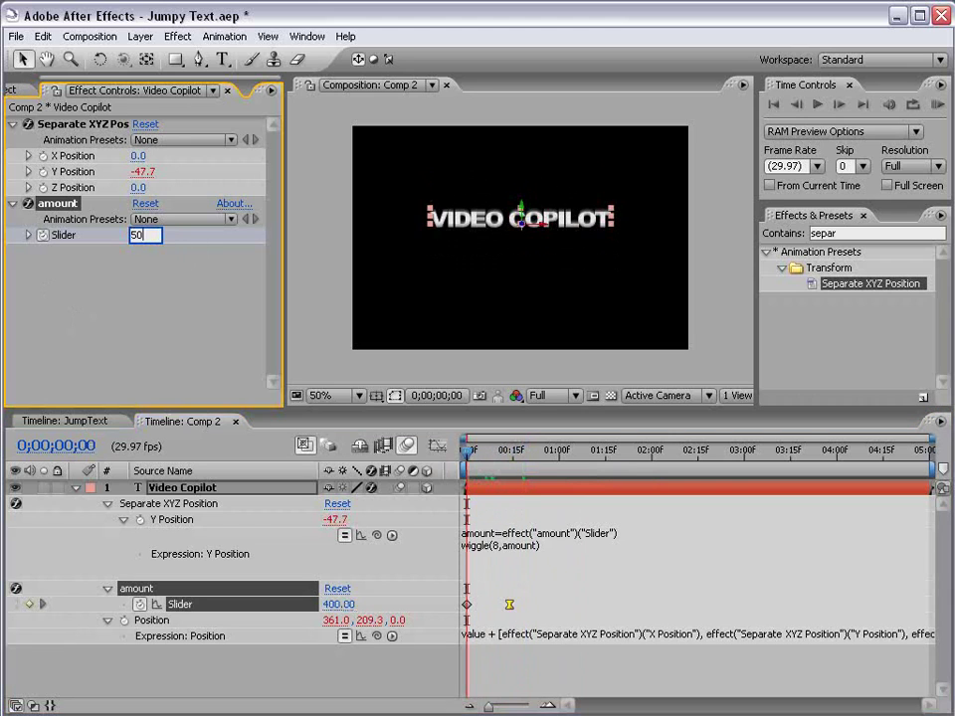
{"action": "key", "text": "Return"}
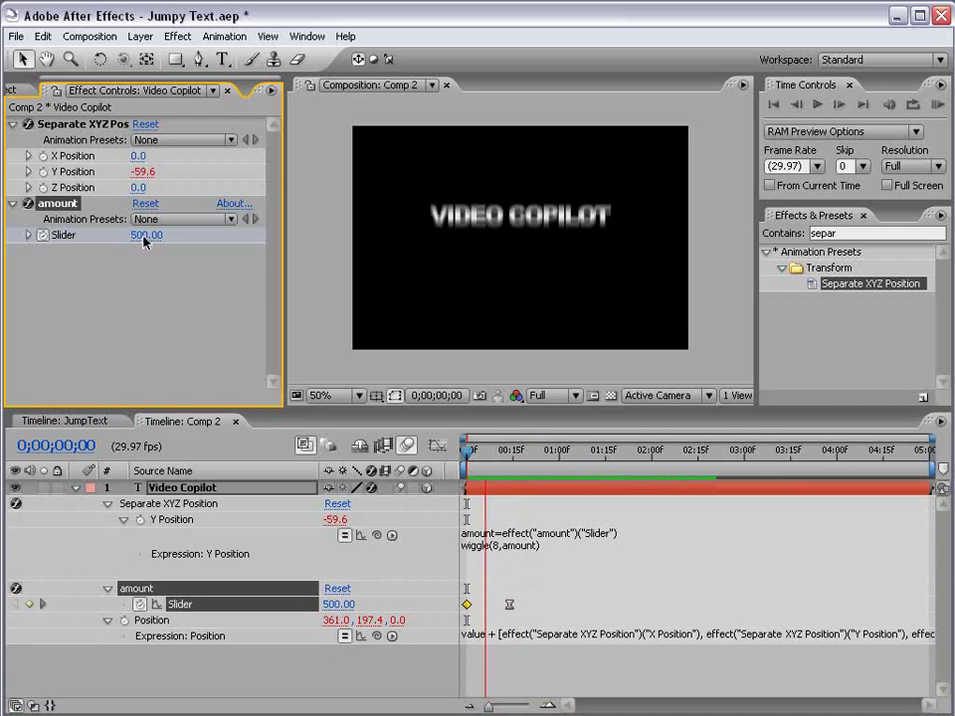
- Raise the amount slider's first-frame keyframe to 779, and RAM preview and scrub through the first 15 frames
{"action": "left_click_drag", "start_coordinate": [143, 247], "coordinate": [266, 215]}
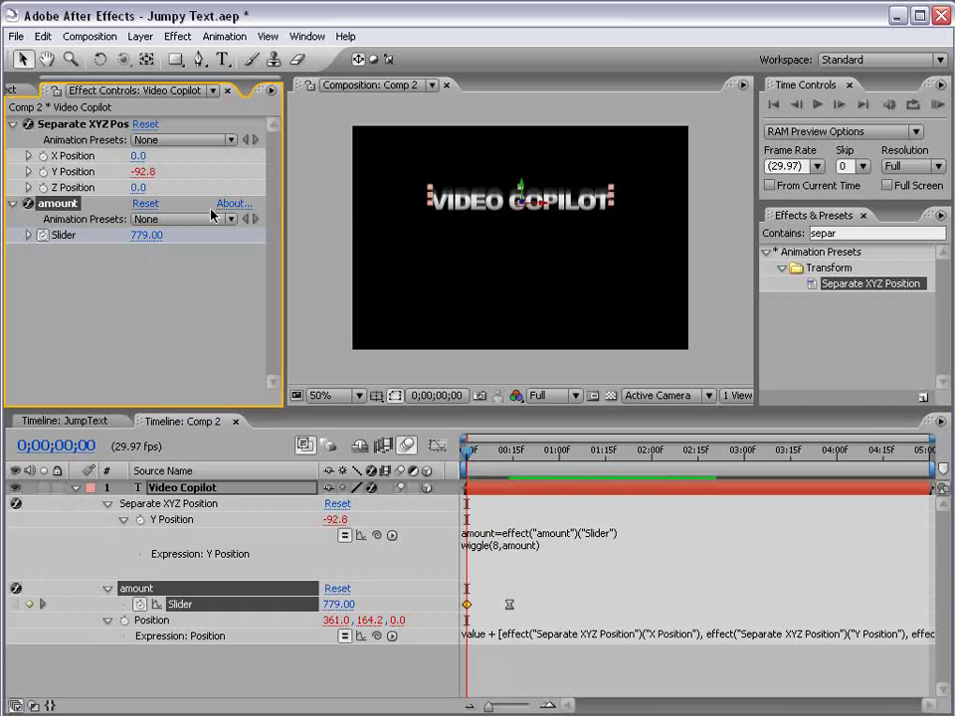
{"action": "key", "text": "KP_0"}
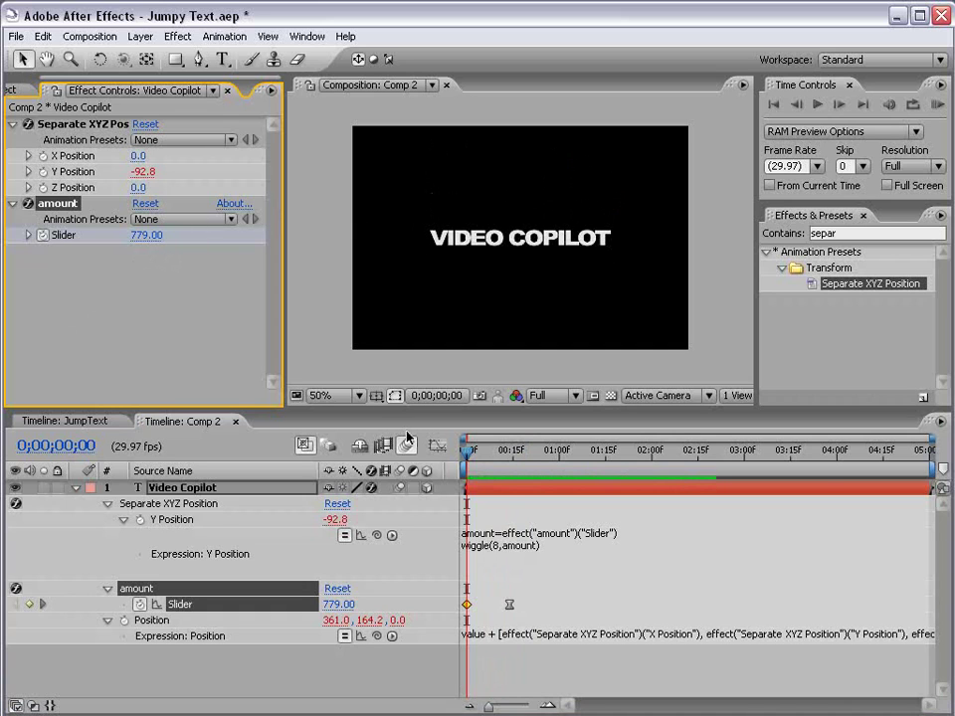
{"action": "key", "text": "space"}
{"action": "left_click_drag", "start_coordinate": [466, 456], "coordinate": [509, 457]}
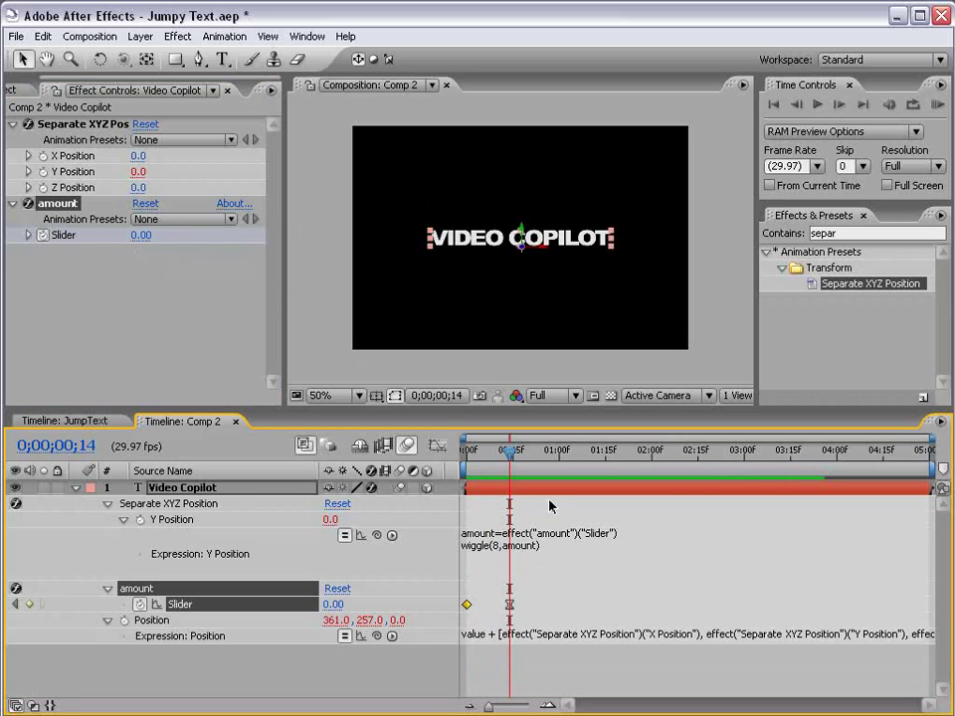
{"action": "left_click_drag", "start_coordinate": [466, 453], "coordinate": [513, 458]}
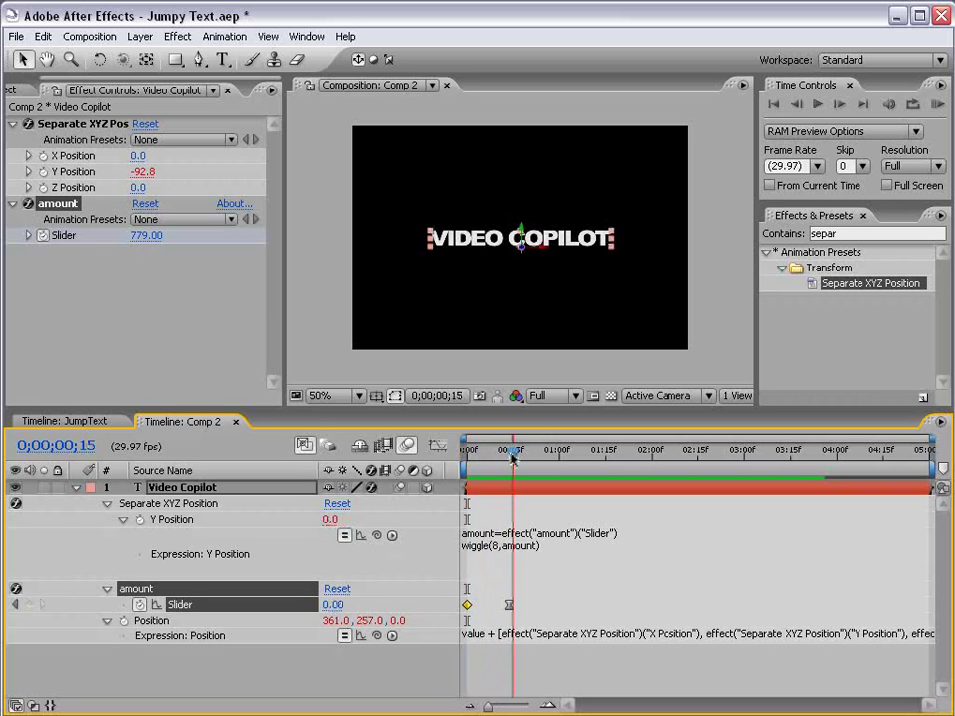
- Add the expression wiggle(5,100) to the Z Position of the Separate XYZ Position effect and RAM preview it
{"action": "left_click", "coordinate": [160, 329]}
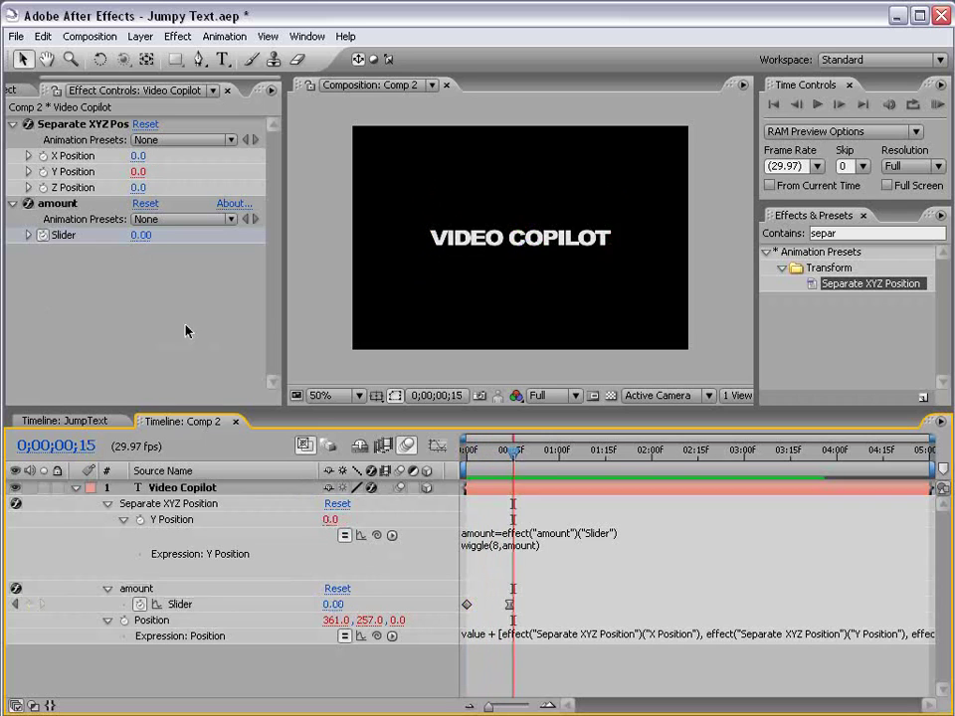
{"action": "left_click", "coordinate": [43, 187], "text": "alt"}
{"action": "type", "text": "wiggle("}
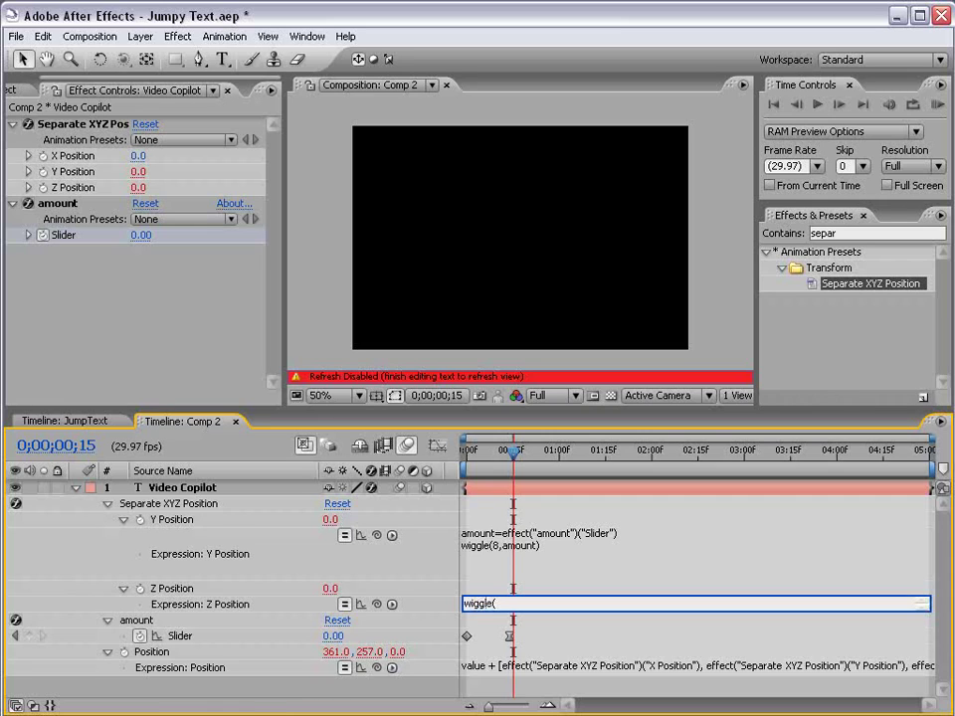
{"action": "type", "text": "5,100"}
{"action": "key", "text": "KP_Enter"}
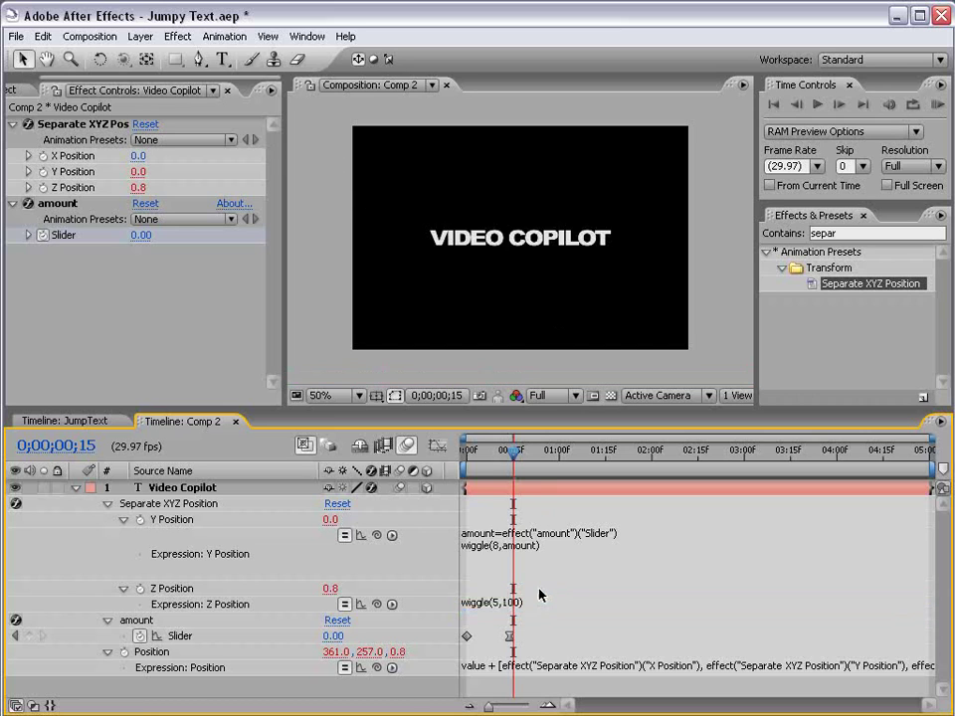
{"action": "key", "text": "KP_0"}
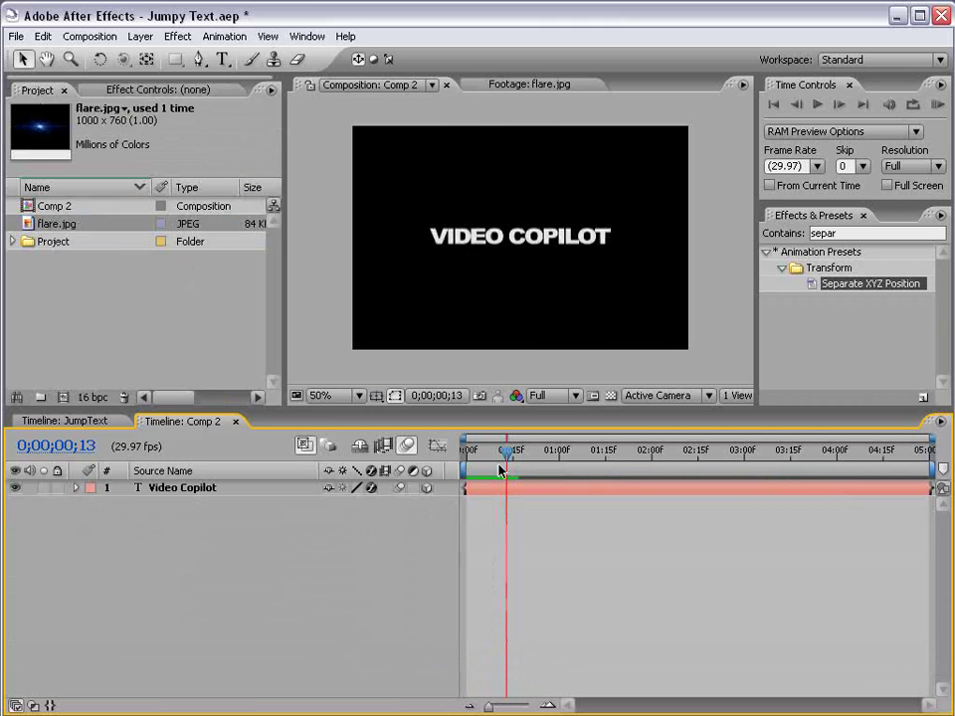
- Inspect the flare.jpg footage, and add it to Comp 2 beneath the Video Copilot layer, starting at the first frame
{"action": "double_click", "coordinate": [27, 225]}
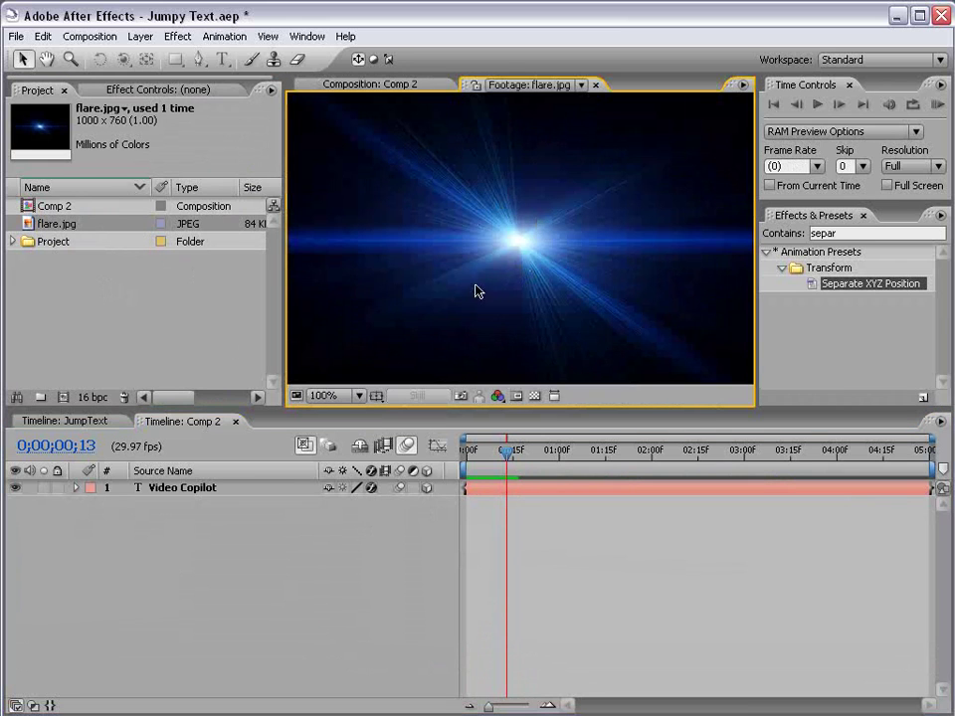
{"action": "left_click", "coordinate": [388, 88]}
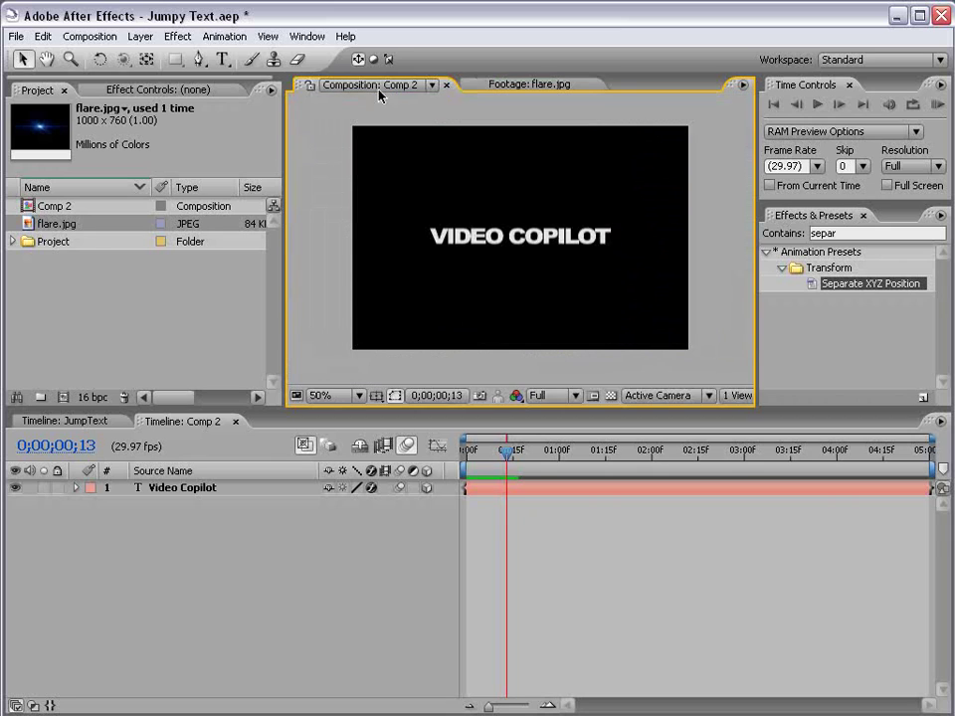
{"action": "double_click", "coordinate": [32, 224]}
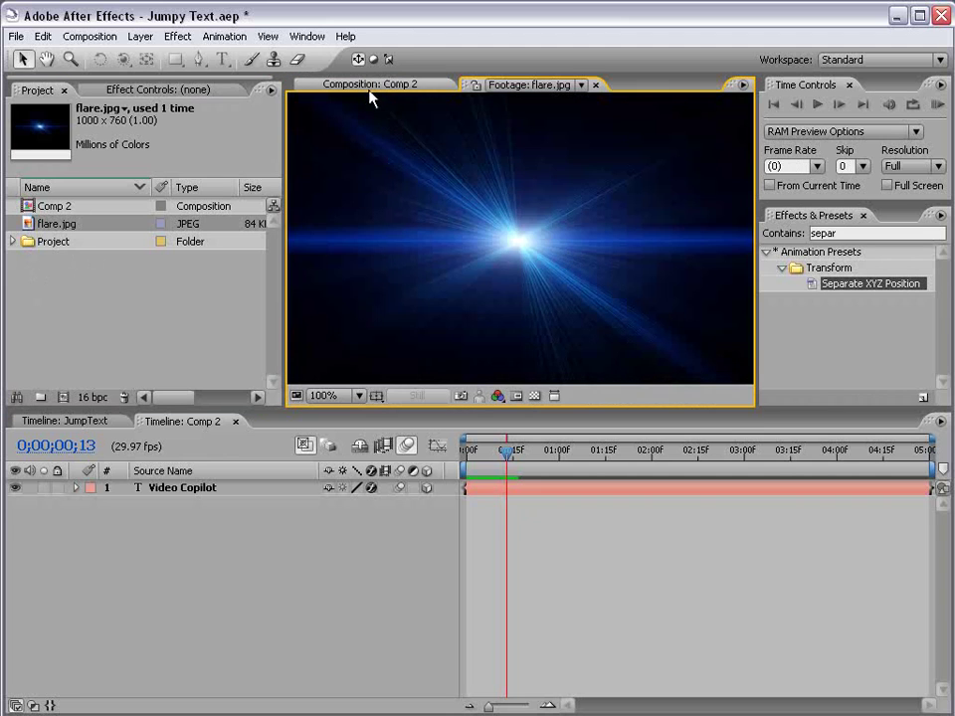
{"action": "left_click", "coordinate": [370, 88]}
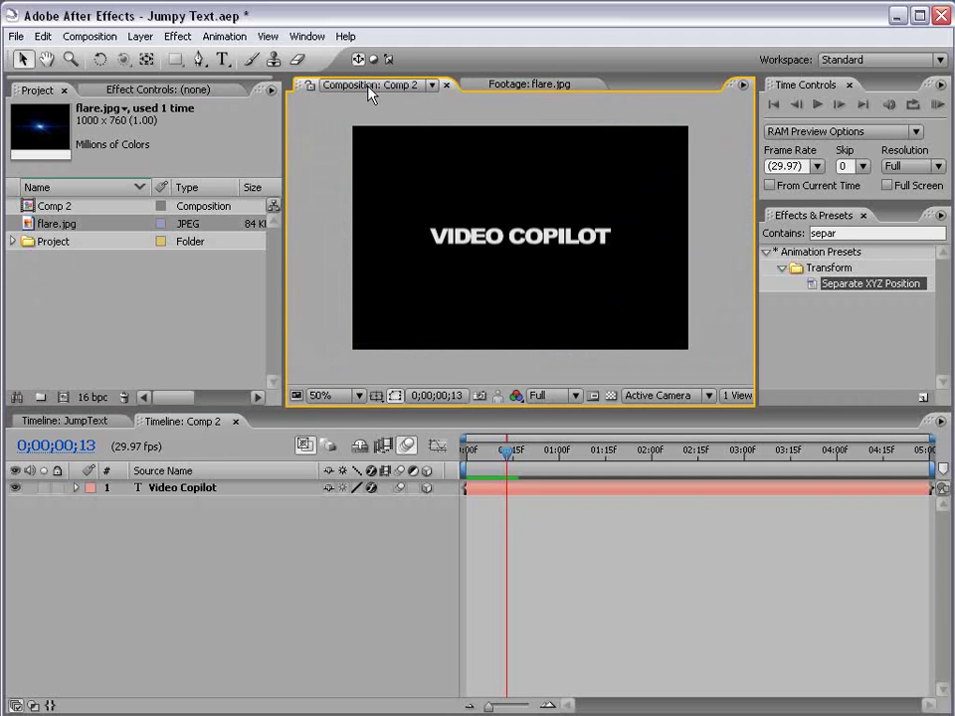
{"action": "left_click", "coordinate": [58, 260]}
{"action": "left_click_drag", "start_coordinate": [30, 226], "coordinate": [475, 520]}
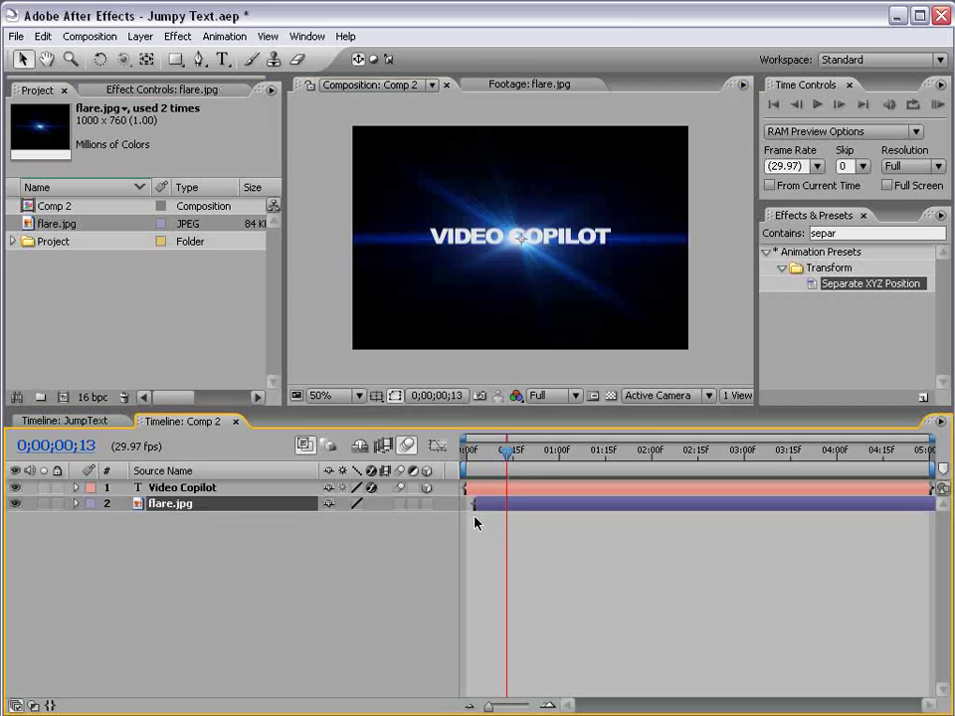
{"action": "key", "text": "period"}
- Apply the Perspective Drop Shadow effect to the Video Copilot layer and set its Distance to 3
{"action": "left_click", "coordinate": [520, 491]}
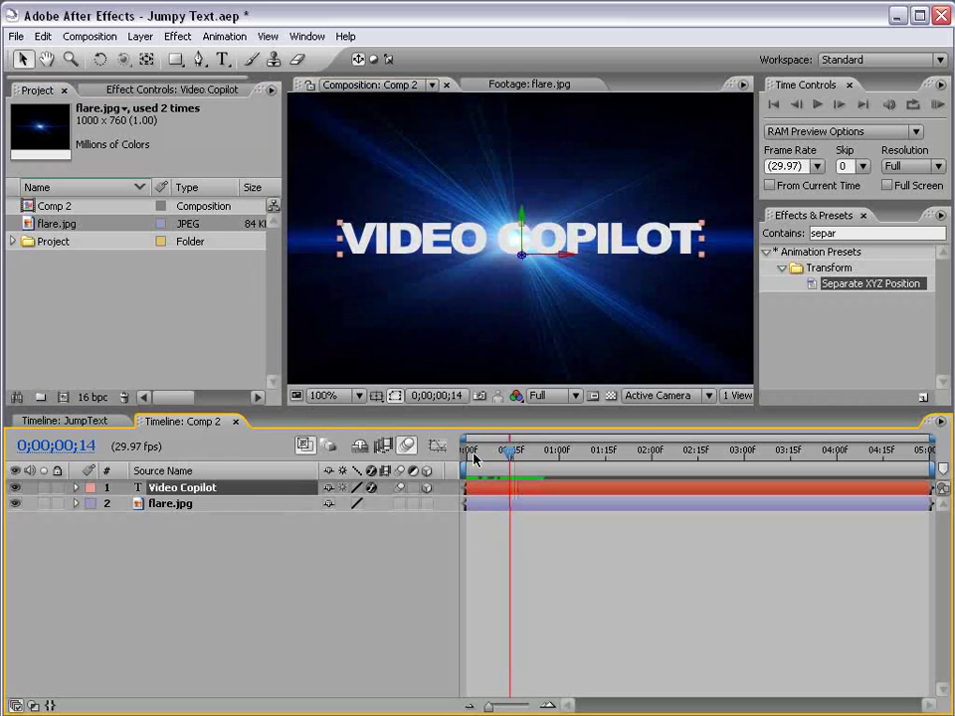
{"action": "left_click", "coordinate": [179, 35]}
{"action": "mouse_move", "coordinate": [256, 477]}
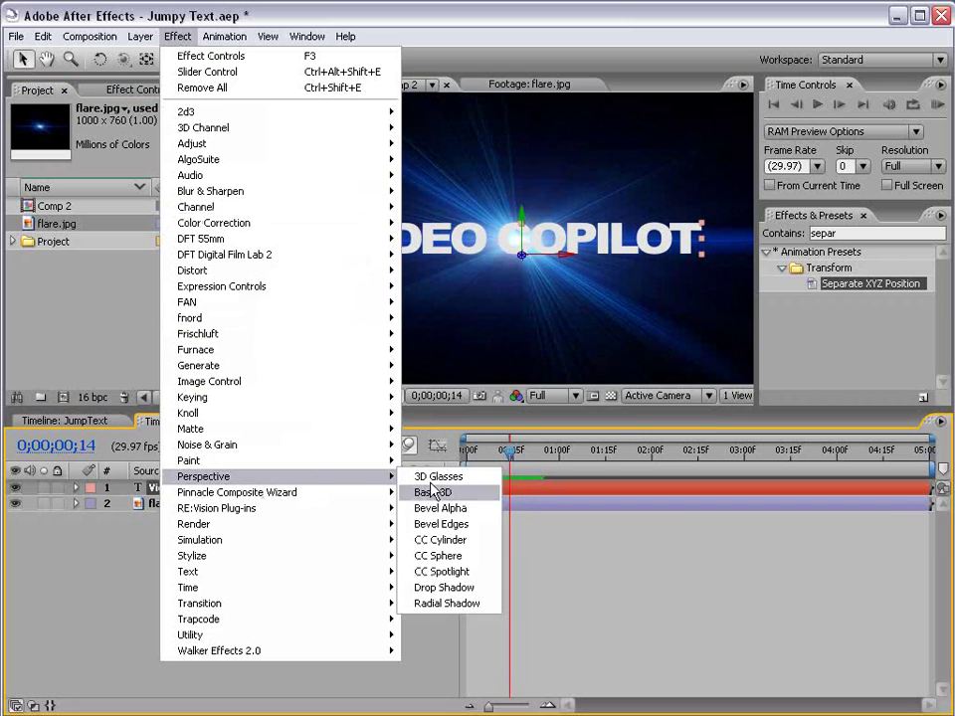
{"action": "left_click", "coordinate": [488, 596]}
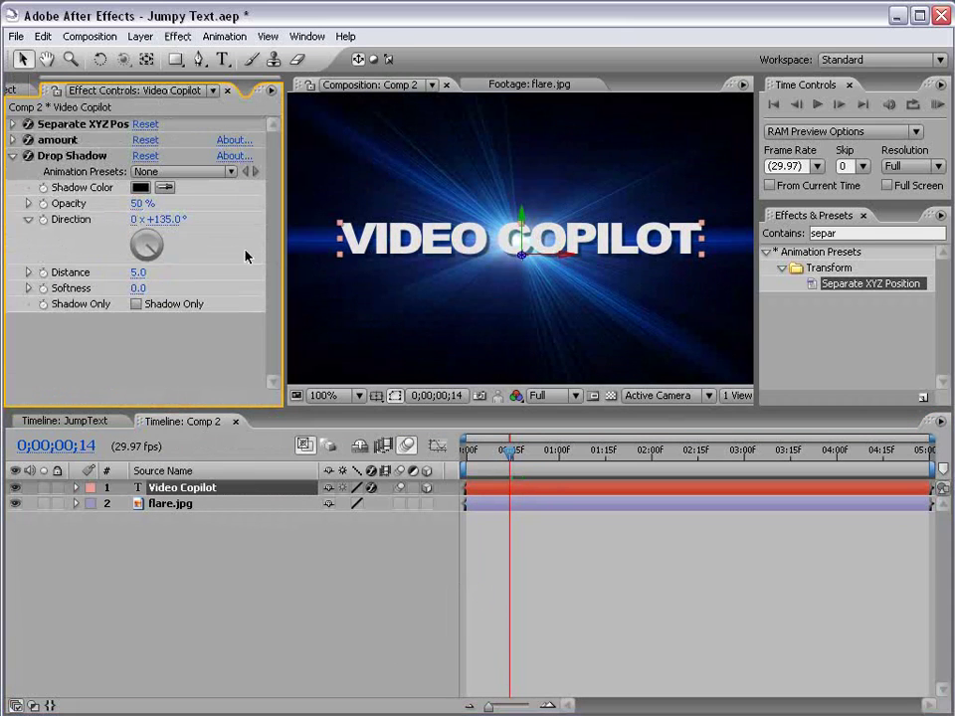
{"action": "left_click", "coordinate": [135, 273]}
{"action": "type", "text": "3"}
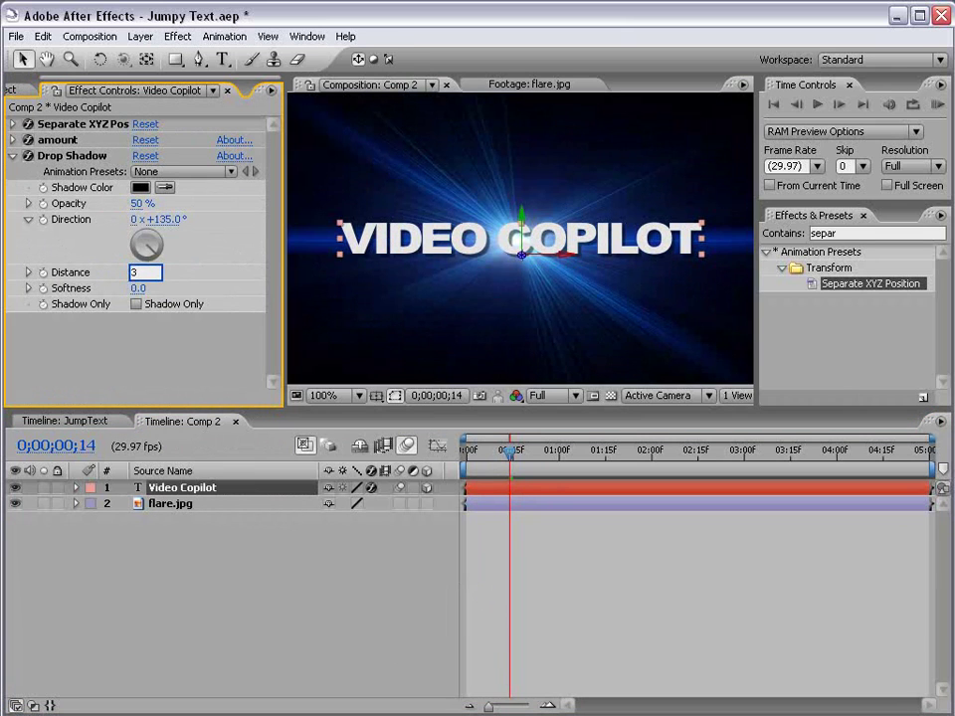
{"action": "key", "text": "Return"}
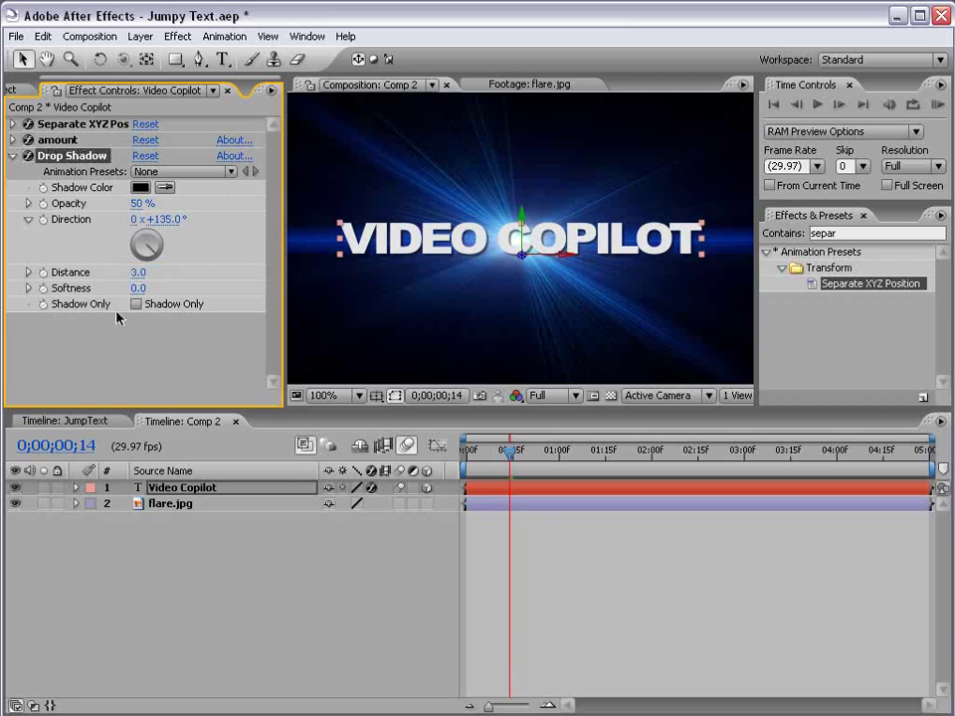
- Set the drop shadow's Softness to 3 and its Opacity to 74%
{"action": "left_click", "coordinate": [144, 288]}
{"action": "type", "text": "3"}
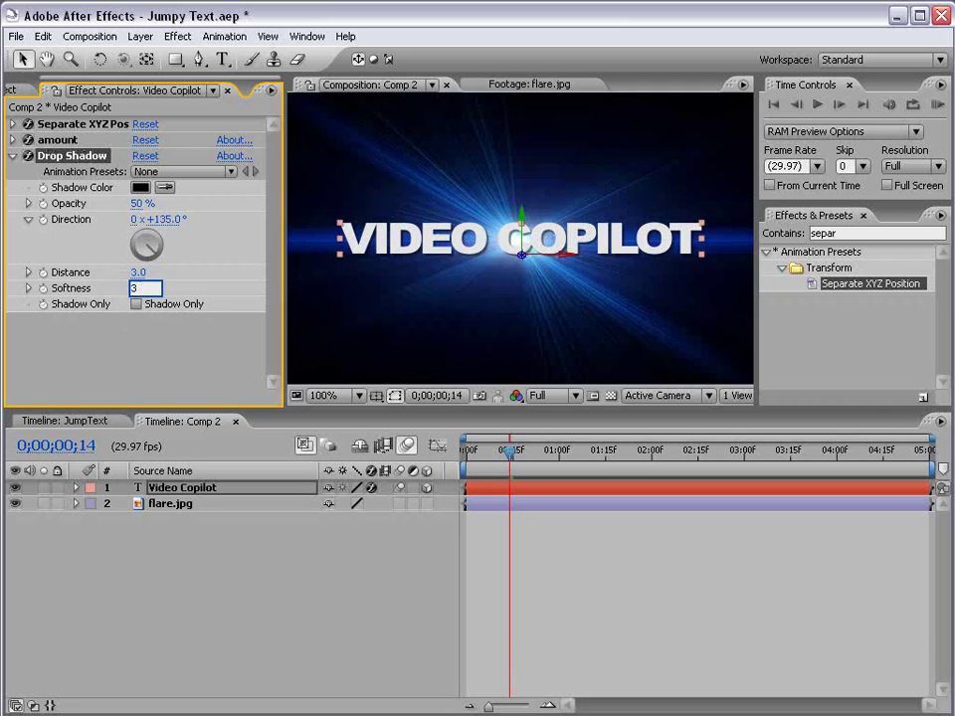
{"action": "key", "text": "Return"}
{"action": "left_click_drag", "start_coordinate": [135, 204], "coordinate": [197, 202]}
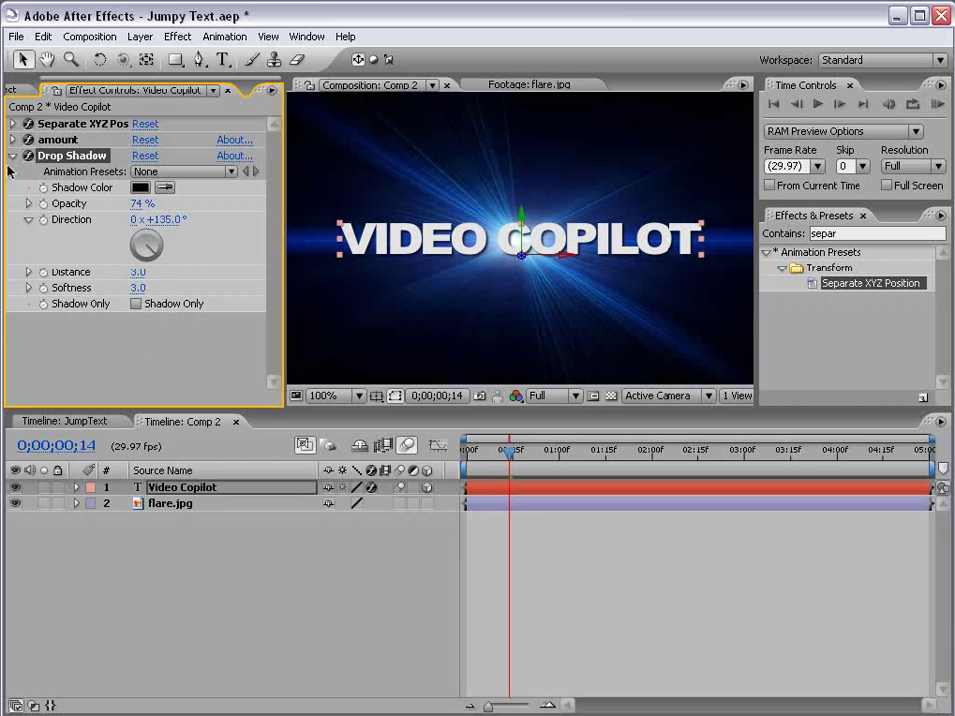
- Duplicate the text's Drop Shadow, set the copy's Softness to 25, and inspect the shadows while scrubbing to 0;00;00;22
{"action": "left_click", "coordinate": [42, 36]}
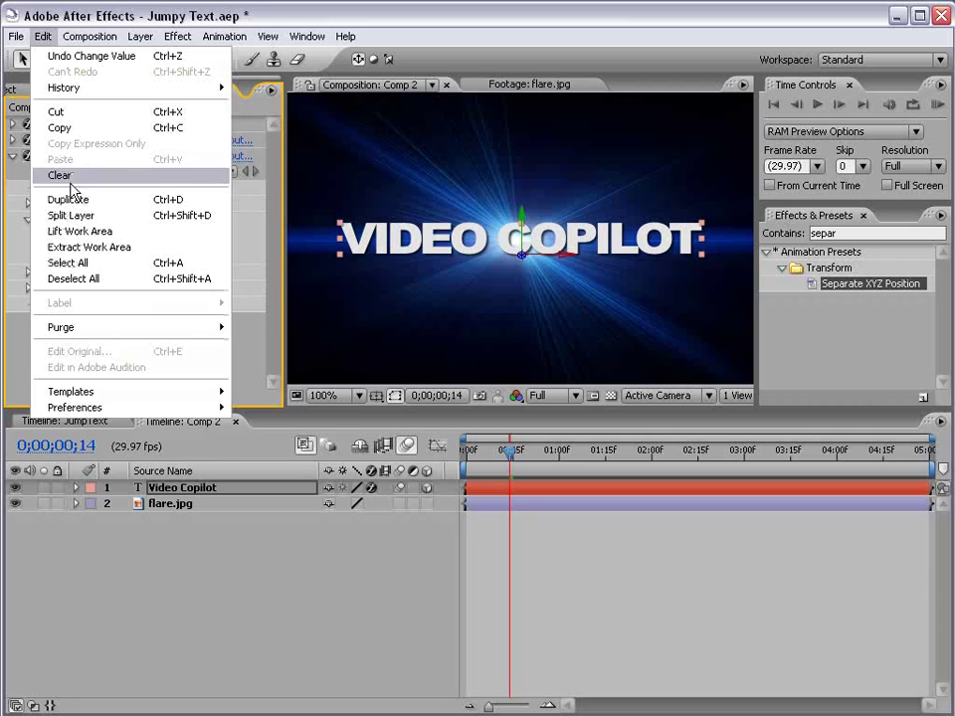
{"action": "left_click", "coordinate": [67, 199]}
{"action": "left_click_drag", "start_coordinate": [277, 269], "coordinate": [274, 220]}
{"action": "left_click", "coordinate": [13, 156]}
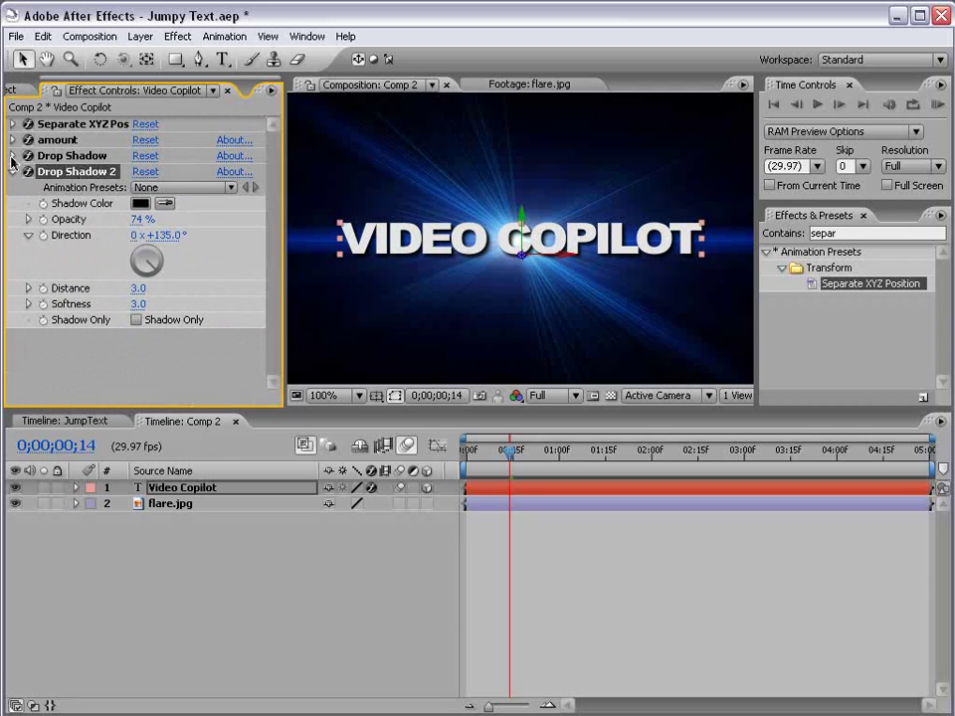
{"action": "left_click_drag", "start_coordinate": [137, 303], "coordinate": [164, 308]}
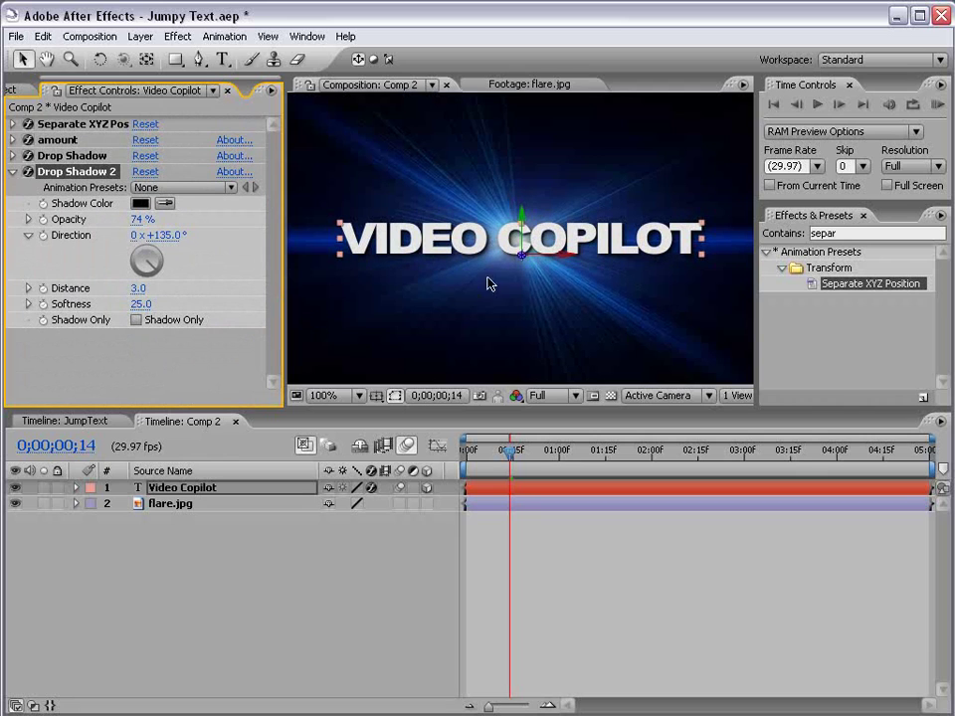
{"action": "key", "text": "period"}
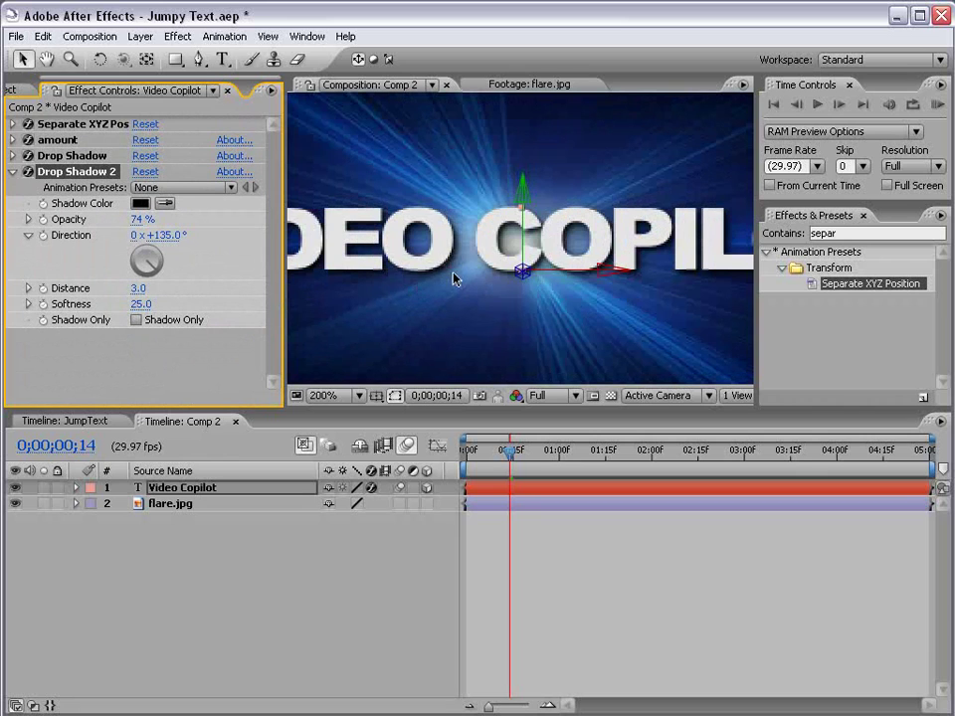
{"action": "key", "text": "comma"}
{"action": "left_click", "coordinate": [612, 582]}
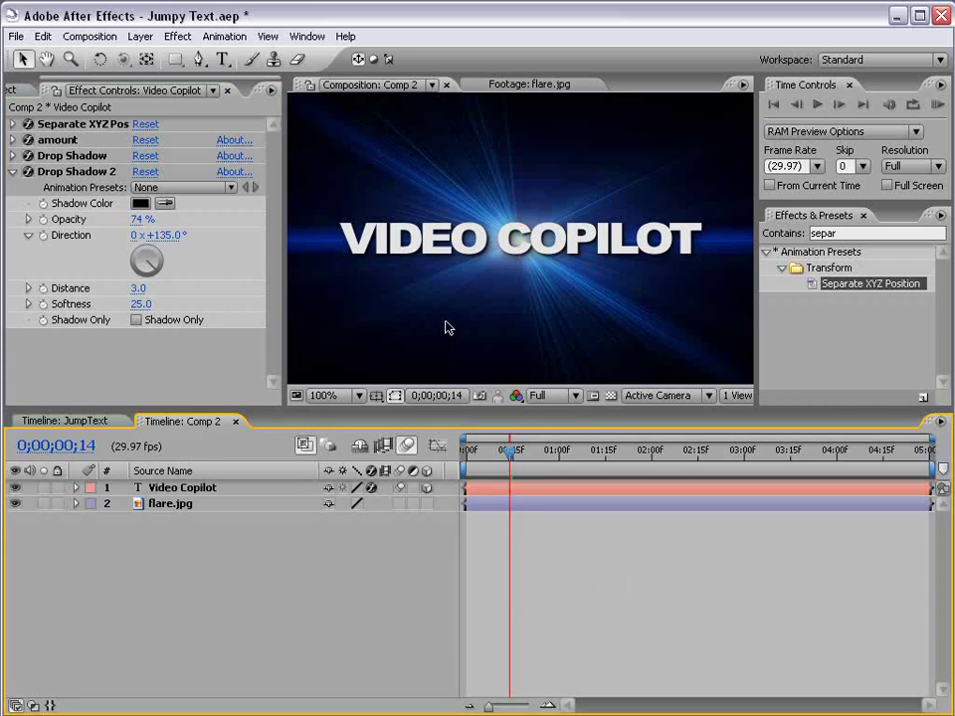
{"action": "left_click_drag", "start_coordinate": [474, 449], "coordinate": [533, 449]}
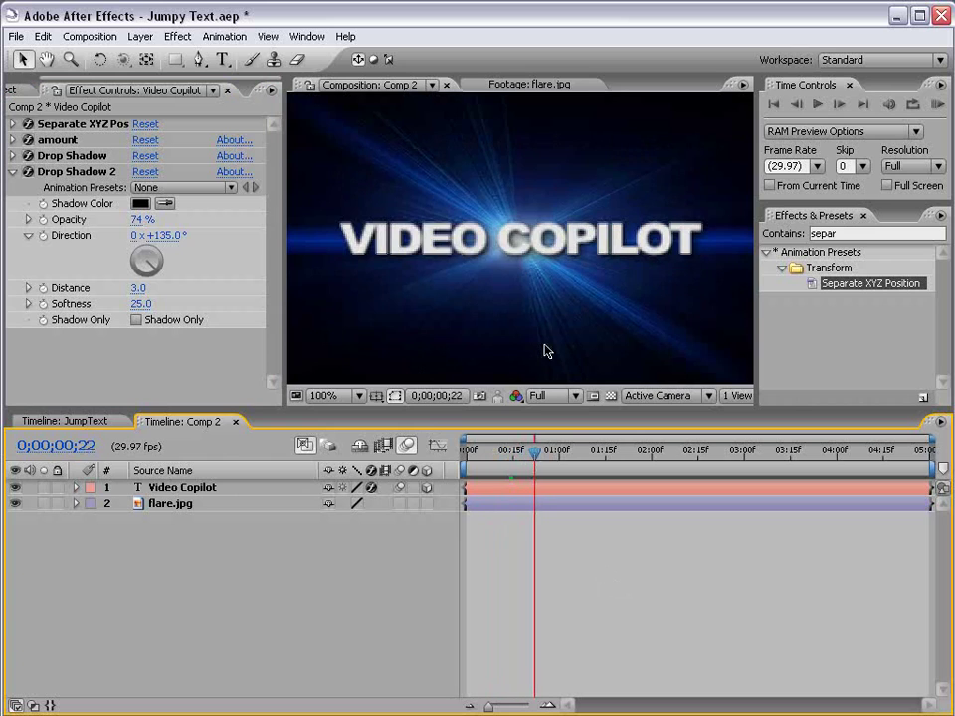
- Add a new adjustment layer to Comp 2 and place it between the Video Copilot text and flare.jpg
{"action": "scroll", "coordinate": [520, 315], "scroll_direction": "down", "scroll_amount": 1}
{"action": "left_click", "coordinate": [171, 505]}
{"action": "scroll", "coordinate": [460, 295], "scroll_direction": "up", "scroll_amount": 1}
{"action": "scroll", "coordinate": [460, 294], "scroll_direction": "down", "scroll_amount": 1}
{"action": "left_click", "coordinate": [223, 60]}
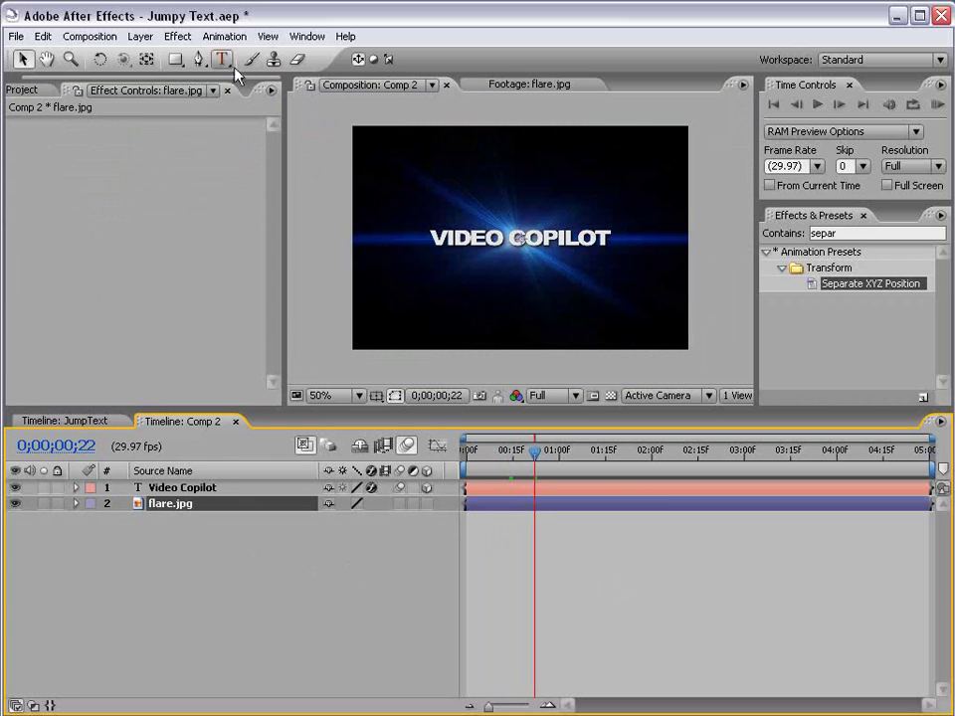
{"action": "left_click", "coordinate": [140, 36]}
{"action": "mouse_move", "coordinate": [149, 55]}
{"action": "left_click", "coordinate": [406, 135]}
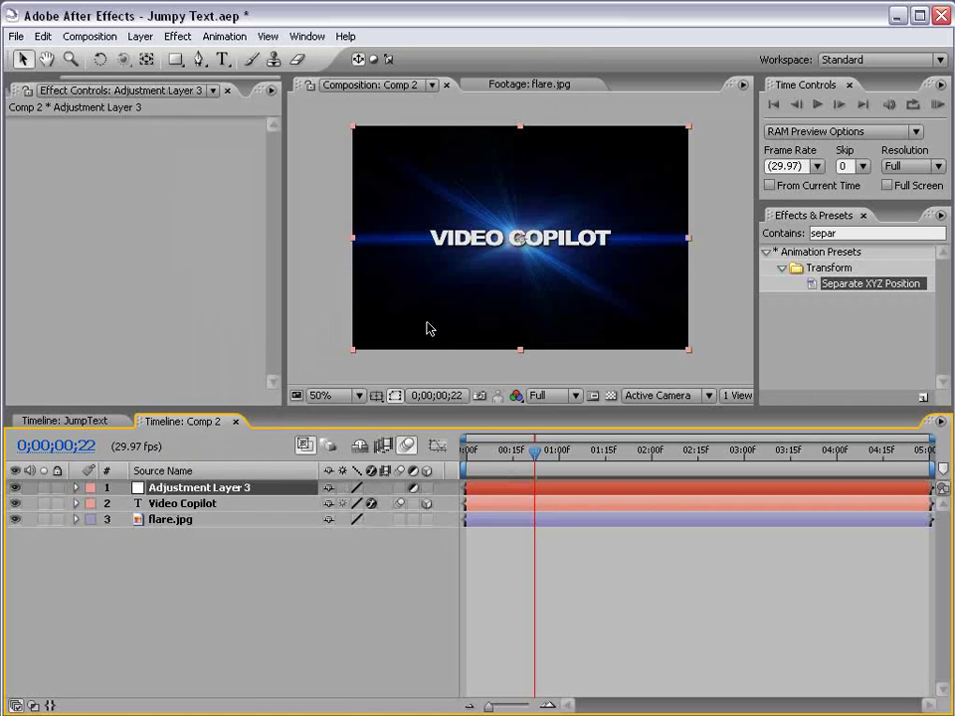
{"action": "left_click_drag", "start_coordinate": [174, 518], "coordinate": [160, 513]}
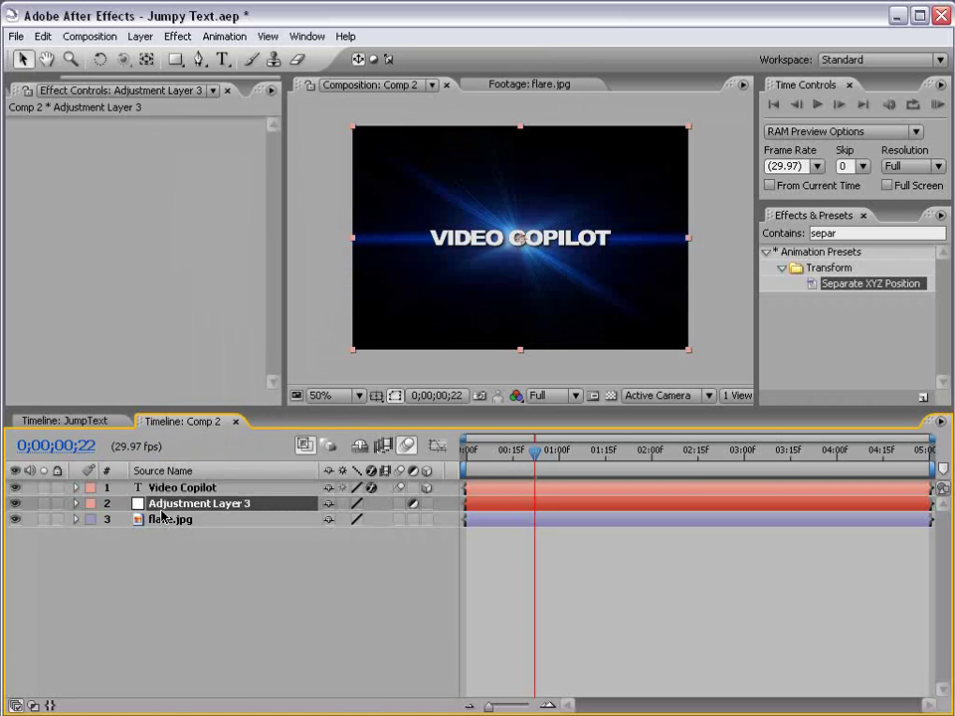
- Apply the Color Correction Curves effect to the adjustment layer and bow the RGB curve upward to brighten the flare
{"action": "left_click", "coordinate": [177, 36]}
{"action": "mouse_move", "coordinate": [237, 229]}
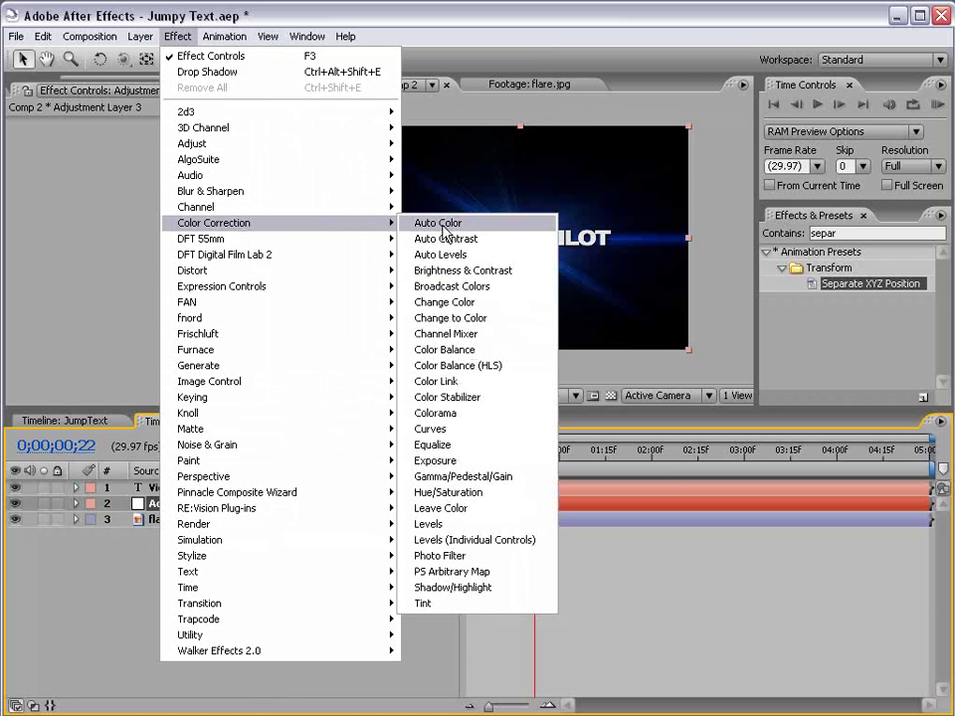
{"action": "left_click", "coordinate": [470, 437]}
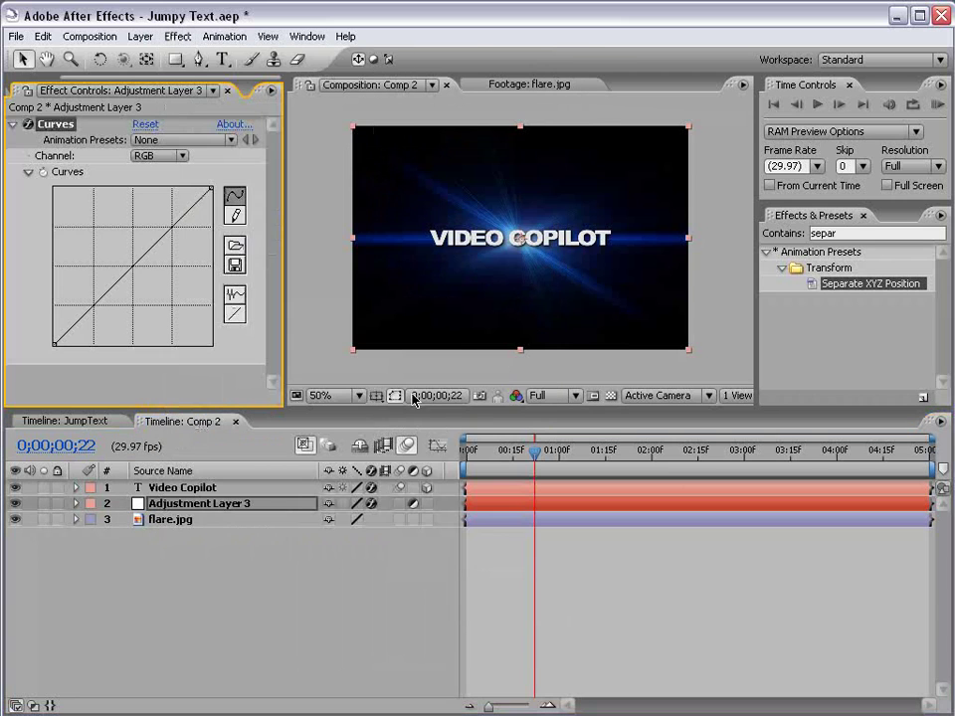
{"action": "left_click_drag", "start_coordinate": [140, 260], "coordinate": [107, 240]}
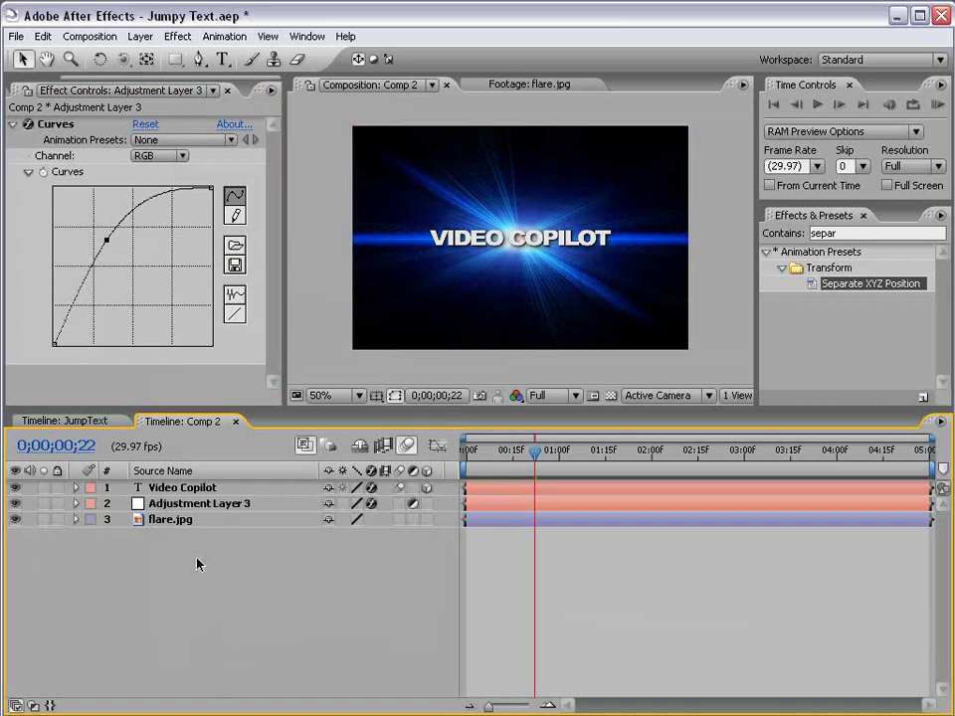
- Reveal the adjustment layer's Opacity and set it to 50%
{"action": "left_click", "coordinate": [178, 505]}
{"action": "key", "text": "t"}
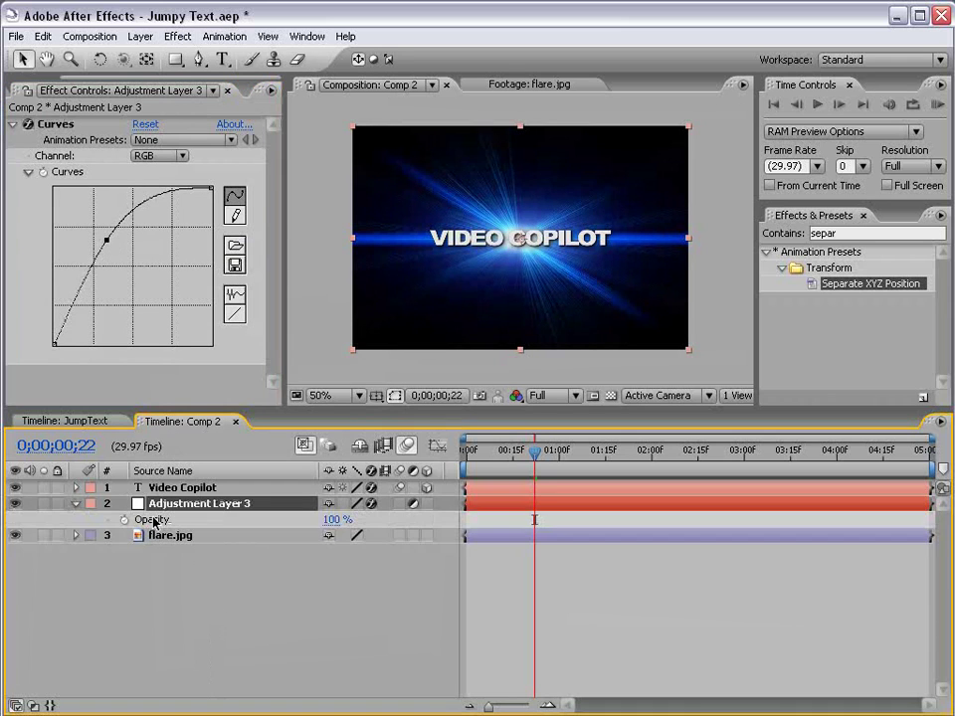
{"action": "left_click", "coordinate": [331, 520]}
{"action": "type", "text": "50"}
{"action": "key", "text": "Return"}
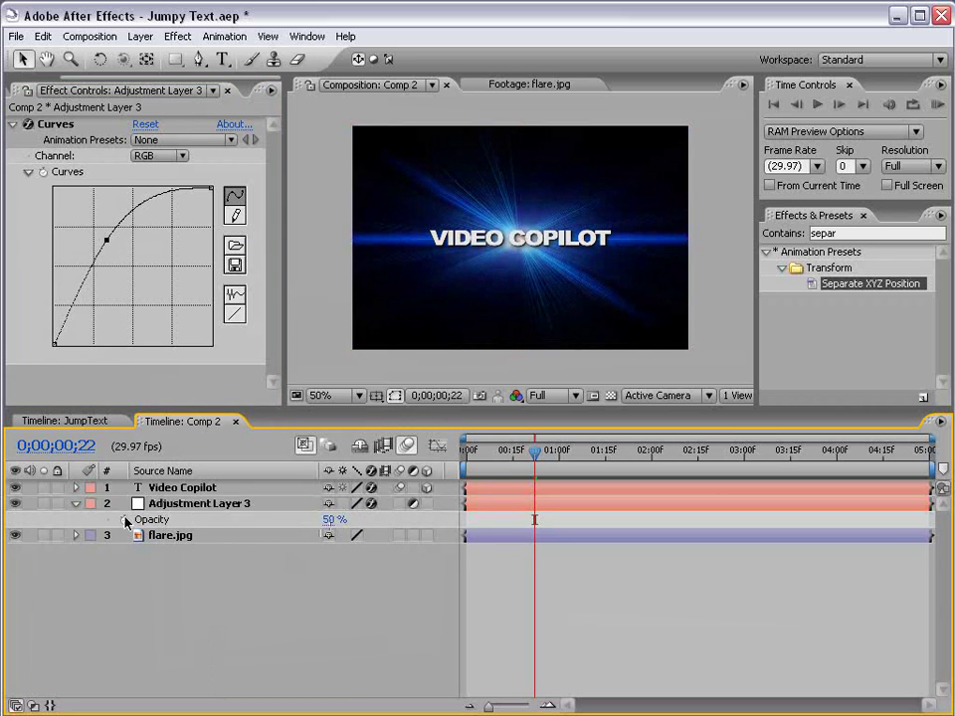
- Add the expression wiggle(5,50) to the adjustment layer's Opacity, check the flicker at 0;00;02;27, and collapse the layer
{"action": "left_click", "coordinate": [122, 519], "text": "alt"}
{"action": "type", "text": "wiggle(5,50"}
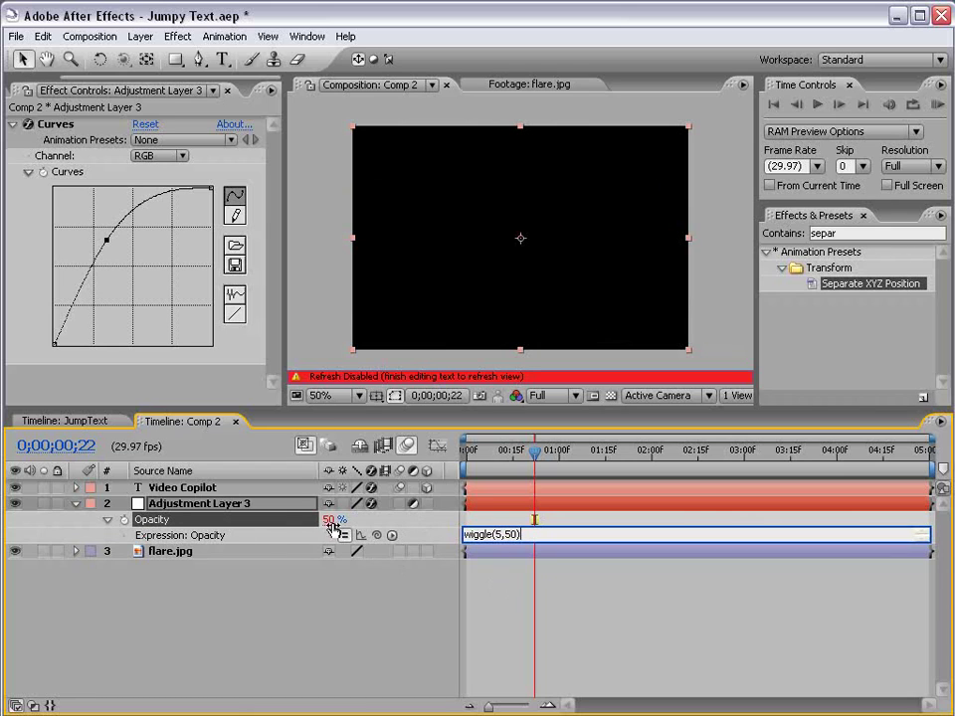
{"action": "left_click", "coordinate": [511, 569]}
{"action": "left_click_drag", "start_coordinate": [534, 452], "coordinate": [737, 465]}
{"action": "left_click", "coordinate": [75, 503]}
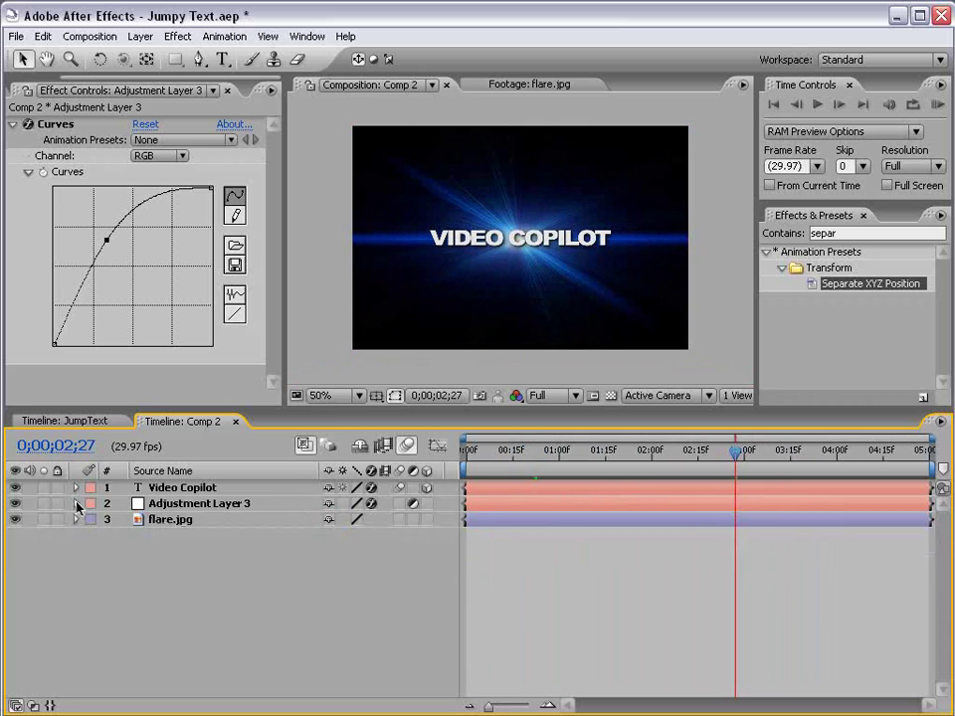
- Add the expression wiggle(5,20) to the flare.jpg layer's Scale and scrub to 0;00;02;07 to check it
{"action": "left_click", "coordinate": [154, 519]}
{"action": "key", "text": "s"}
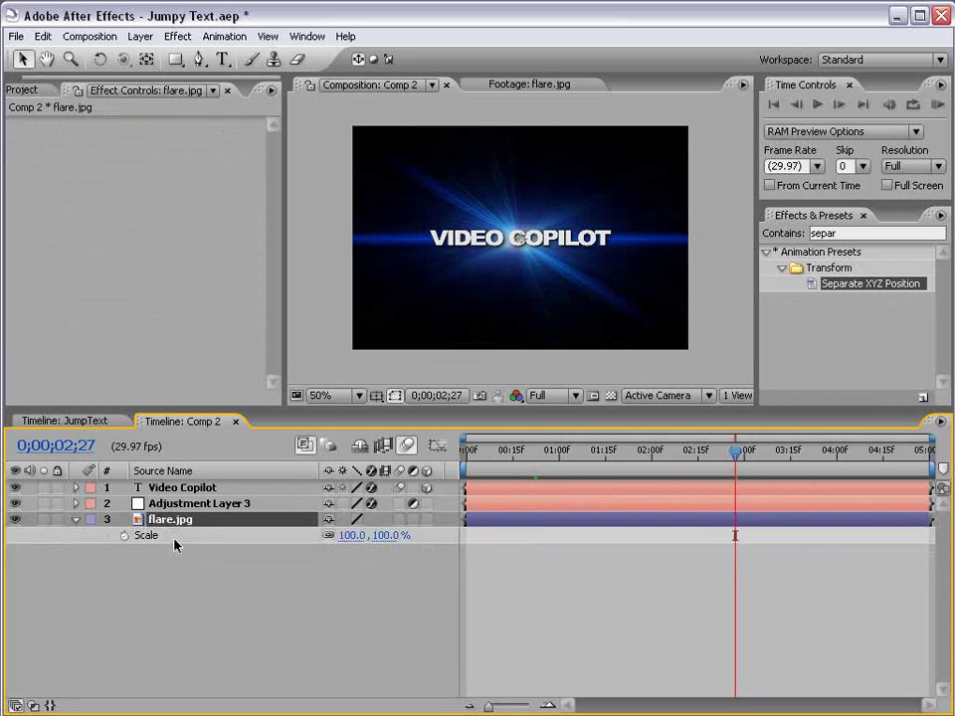
{"action": "left_click", "coordinate": [123, 535], "text": "alt"}
{"action": "type", "text": "wiggle("}
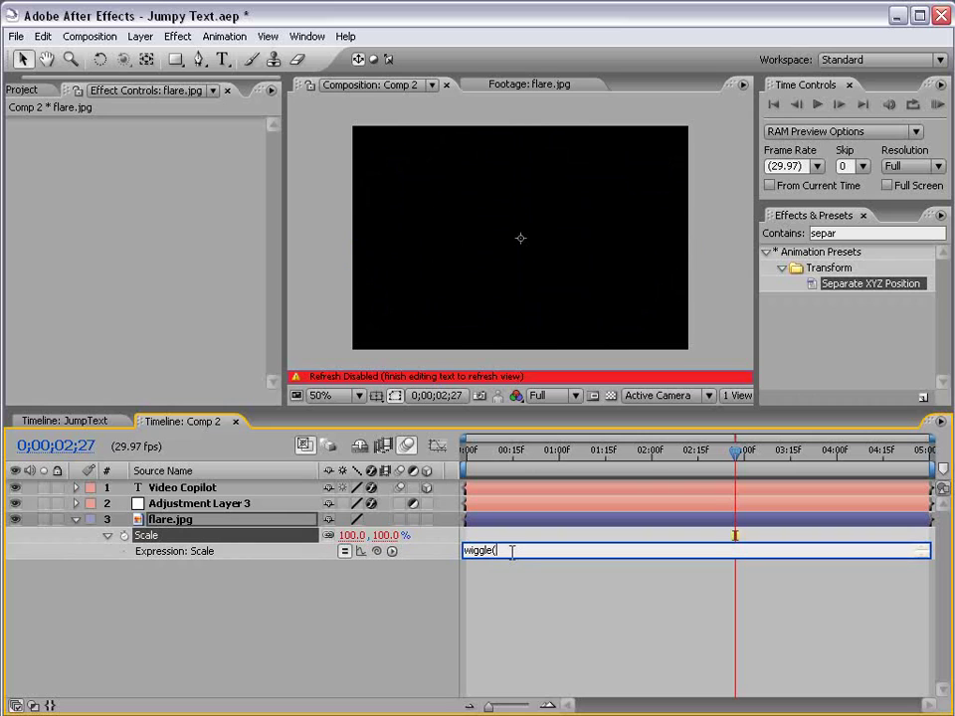
{"action": "type", "text": "5,20"}
{"action": "left_click", "coordinate": [724, 608]}
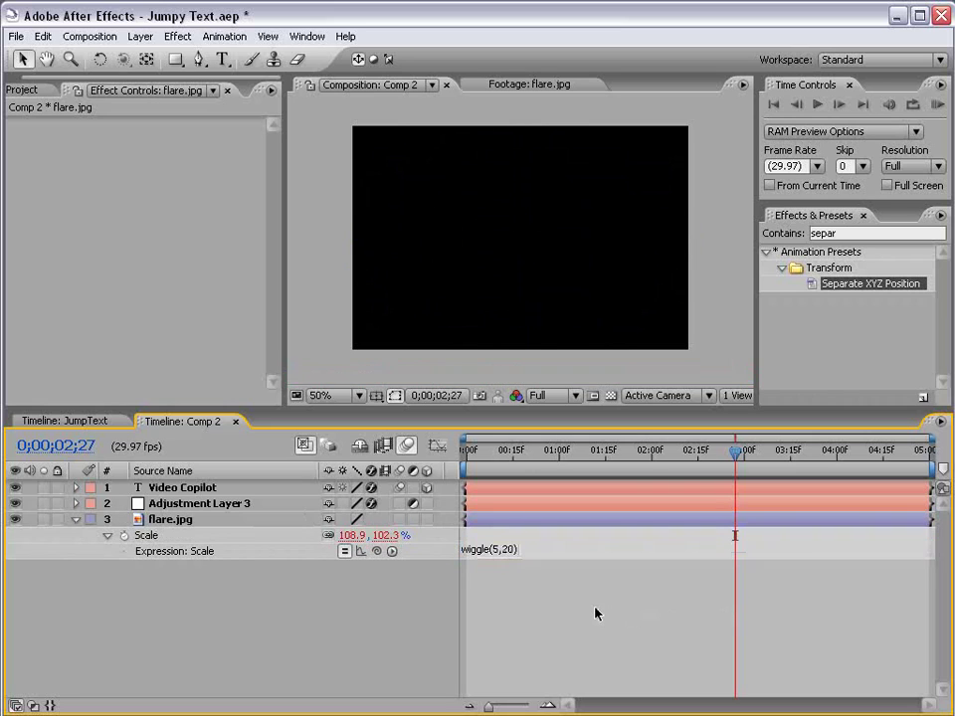
{"action": "left_click_drag", "start_coordinate": [593, 452], "coordinate": [674, 455]}
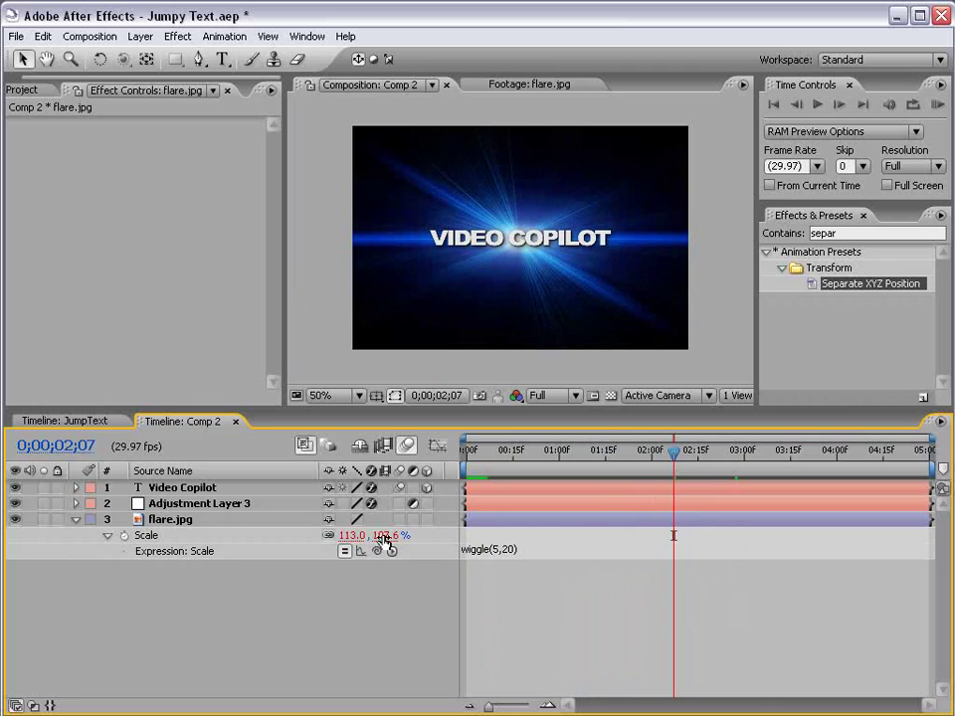
- Rewrite flare.jpg's Scale expression as s=wiggle(5,20)[0]; [s,s] so both dimensions scale equally, and preview the animation
{"action": "left_click", "coordinate": [503, 550]}
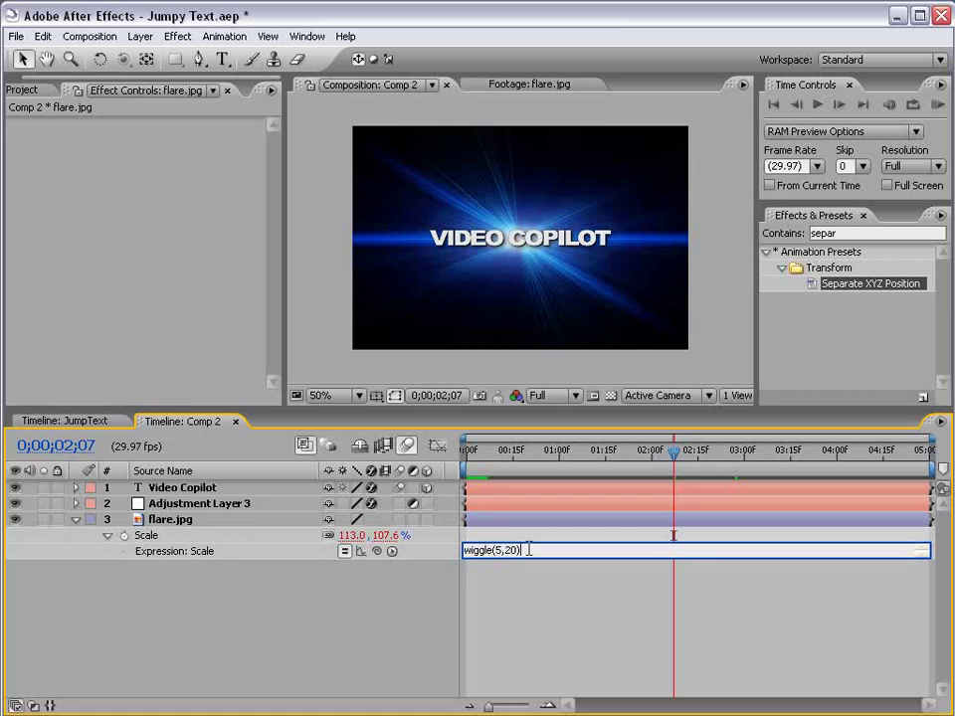
{"action": "key", "text": "Return"}
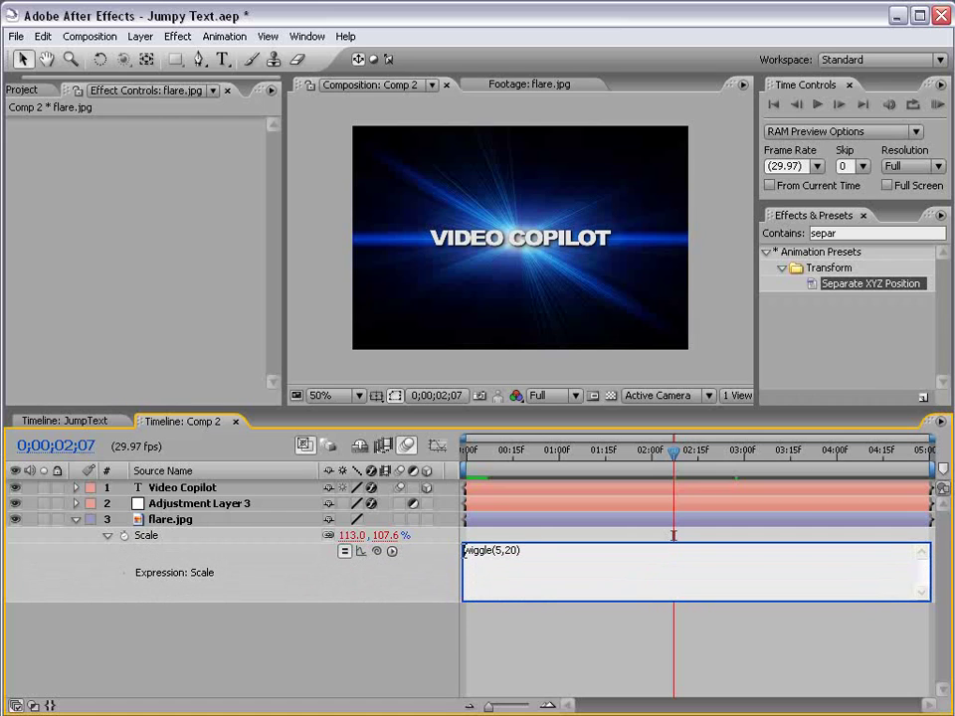
{"action": "type", "text": "s="}
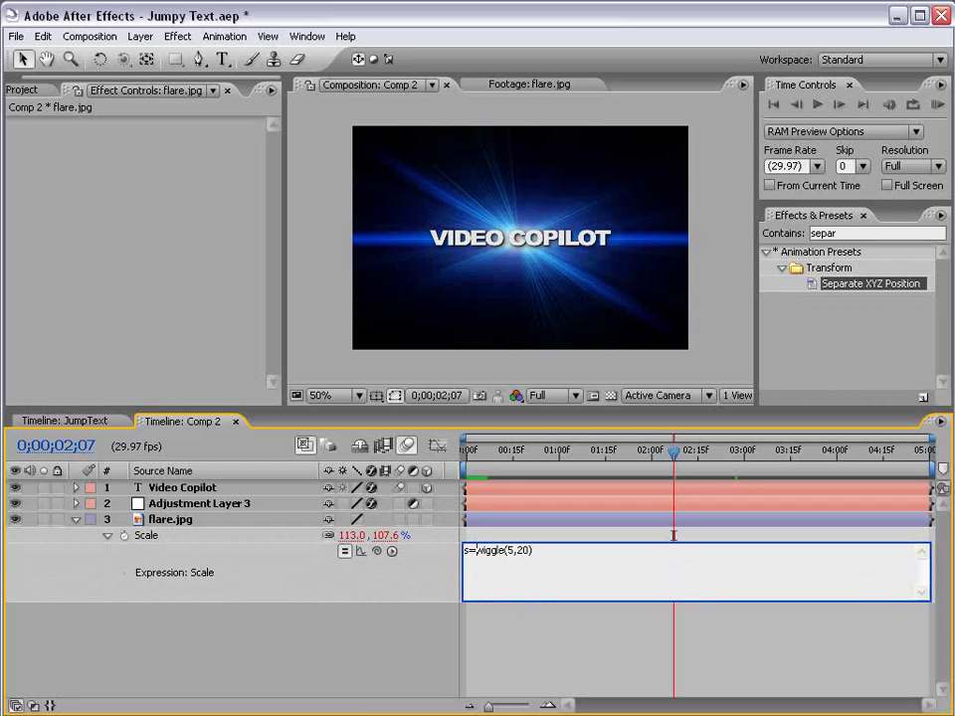
{"action": "left_click", "coordinate": [552, 552]}
{"action": "key", "text": "Return"}
{"action": "type", "text": "["}
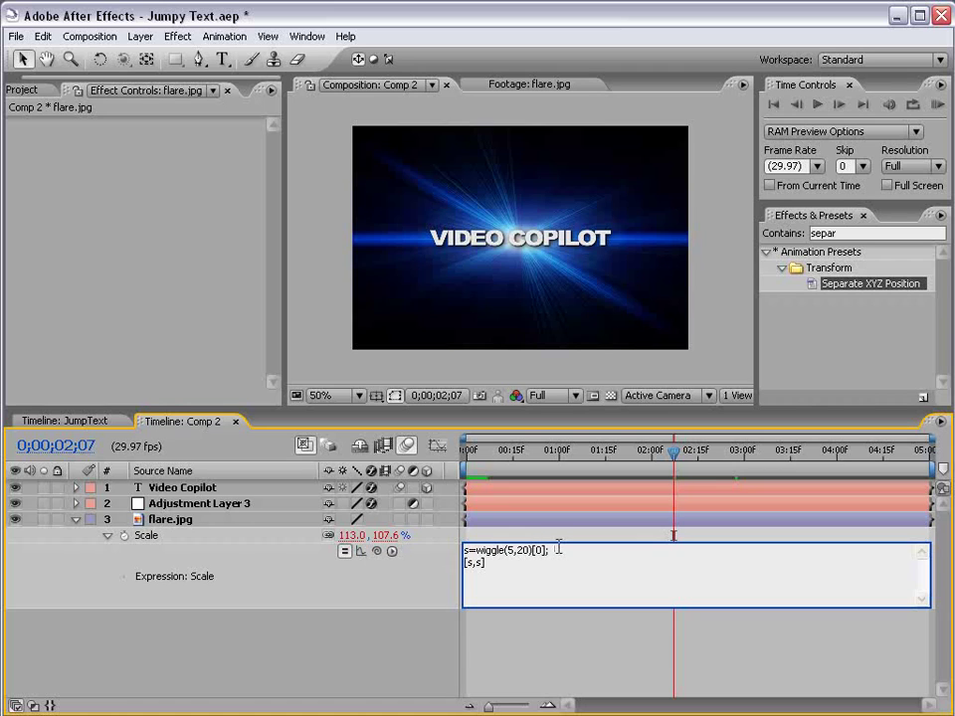
{"action": "left_click", "coordinate": [487, 630]}
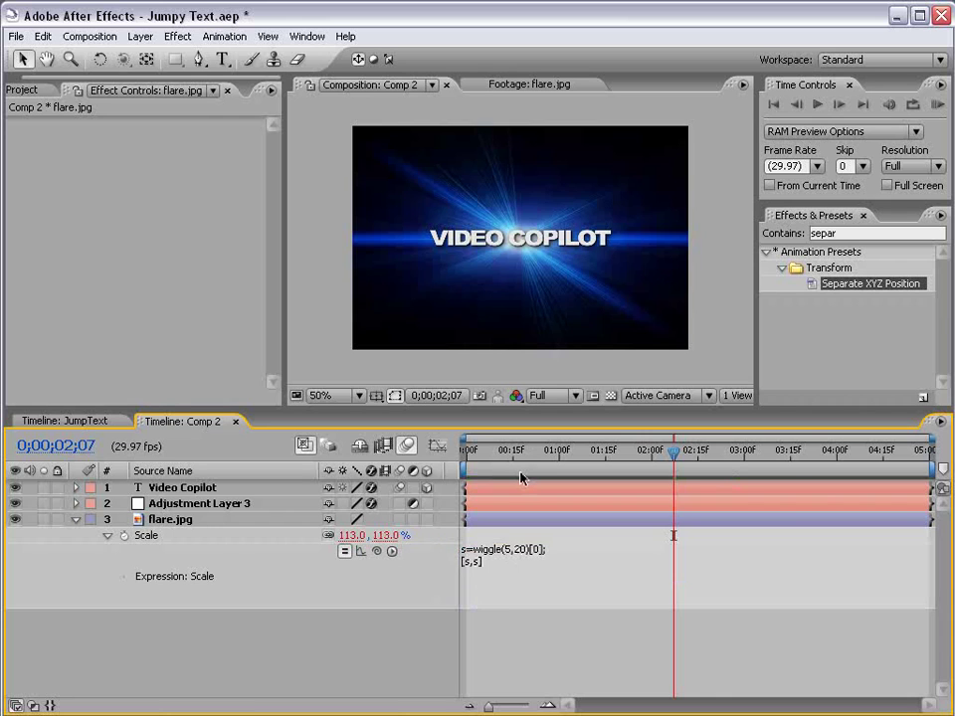
{"action": "key", "text": "KP_0"}
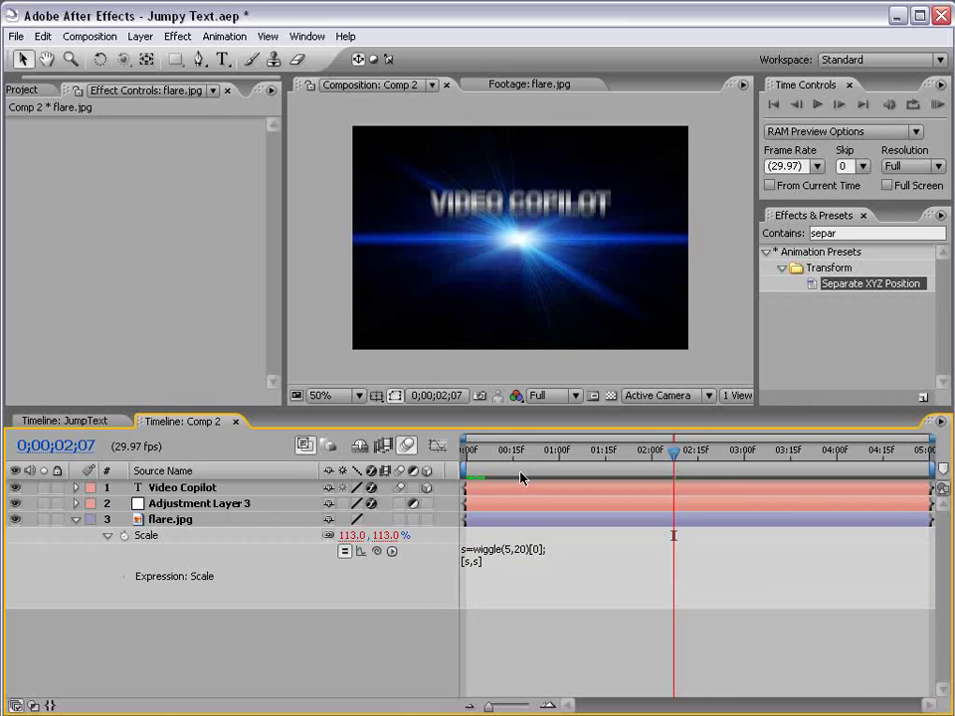
- Raise the wiggle amplitude in flare.jpg's Scale expression to 40 and preview the animation
{"action": "left_click", "coordinate": [485, 555]}
{"action": "double_click", "coordinate": [521, 550]}
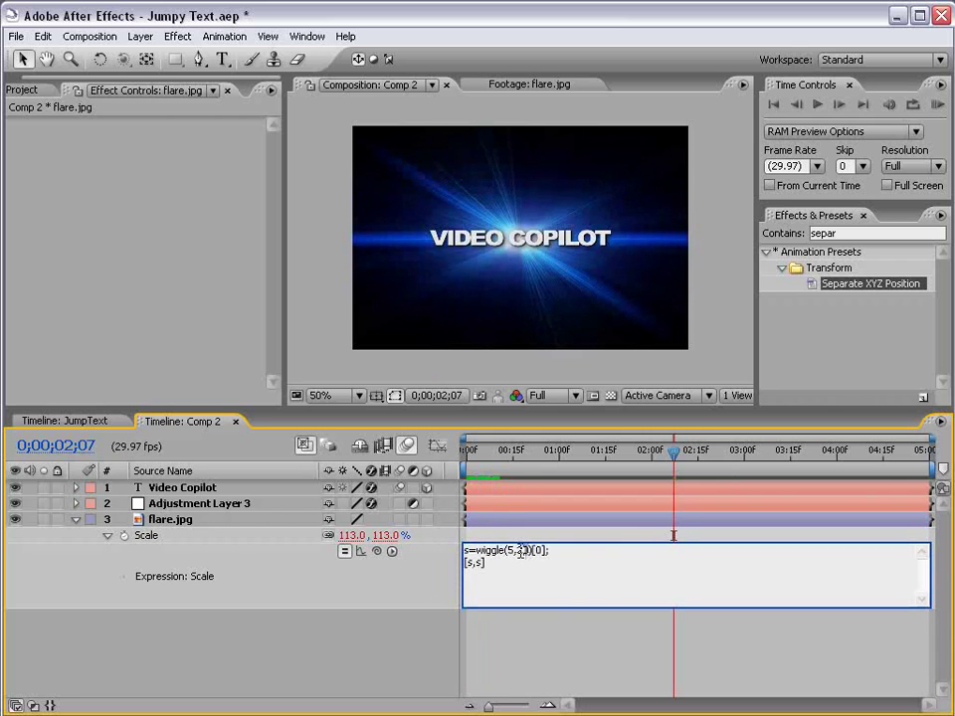
{"action": "type", "text": "40"}
{"action": "key", "text": "KP_Enter"}
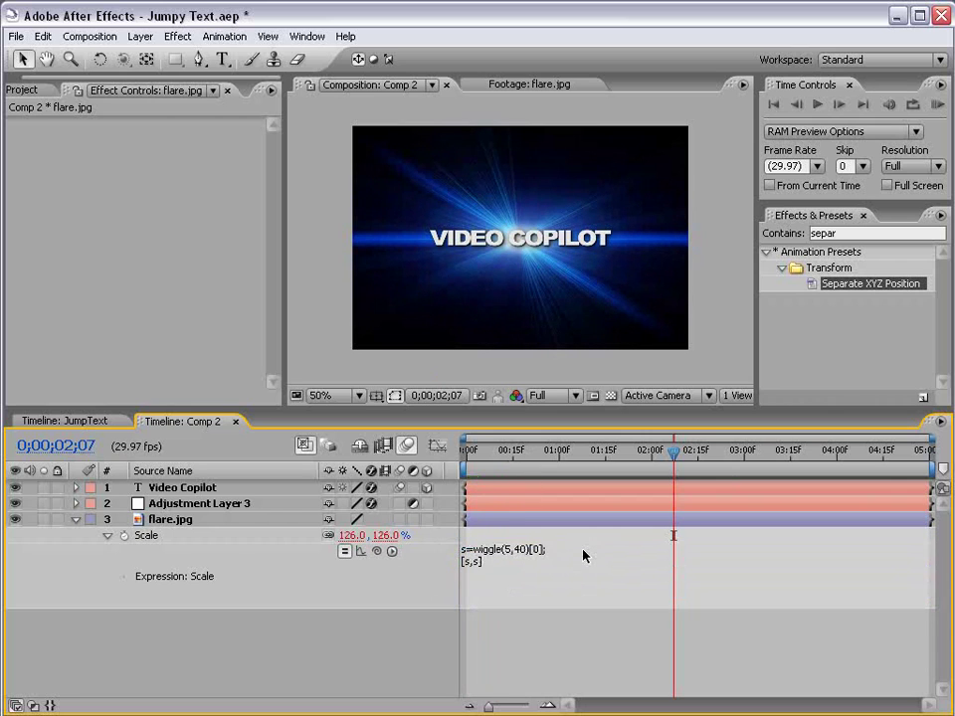
{"action": "key", "text": "KP_0"}
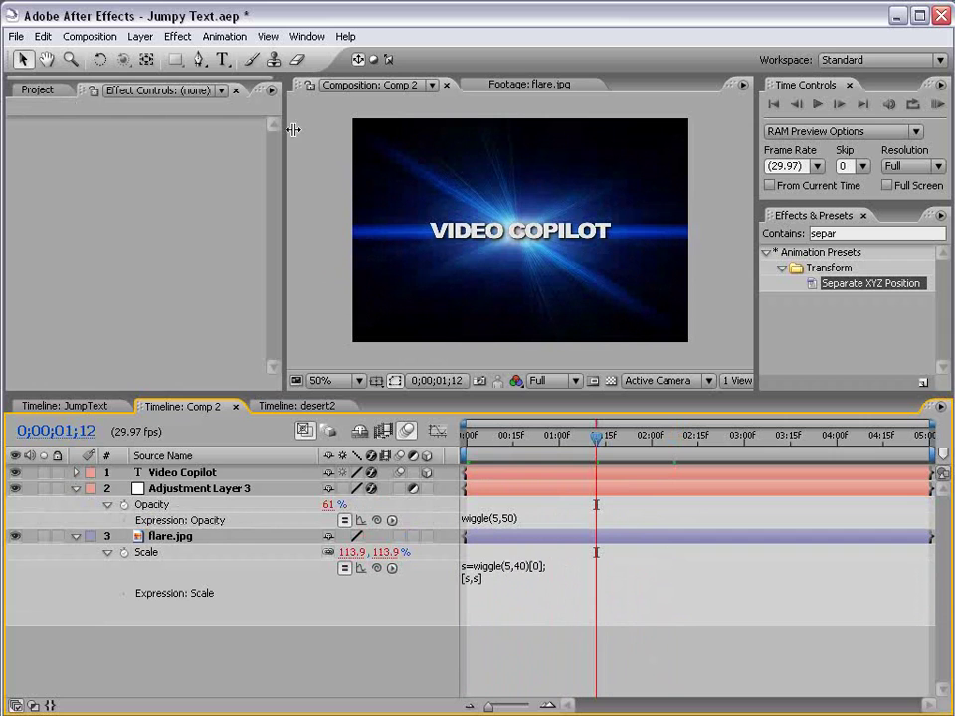
- Examine the desert2 composition's slider-driven X Position wiggle by scrubbing past its slider keyframes, and return to Comp 2
{"action": "left_click", "coordinate": [297, 406]}
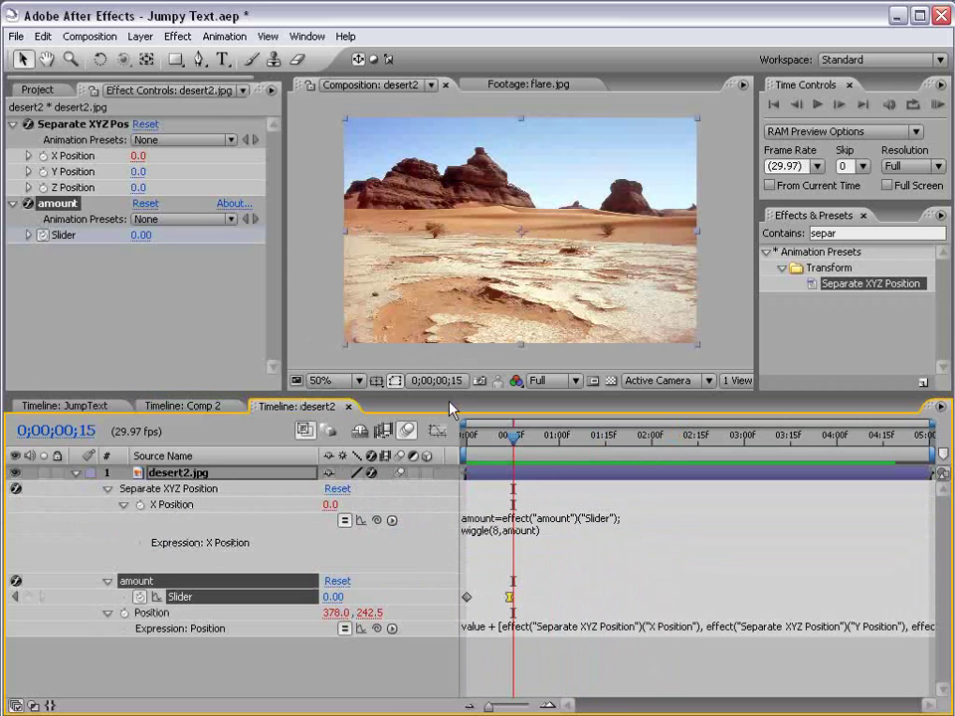
{"action": "left_click", "coordinate": [496, 439]}
{"action": "left_click_drag", "start_coordinate": [496, 438], "coordinate": [521, 439]}
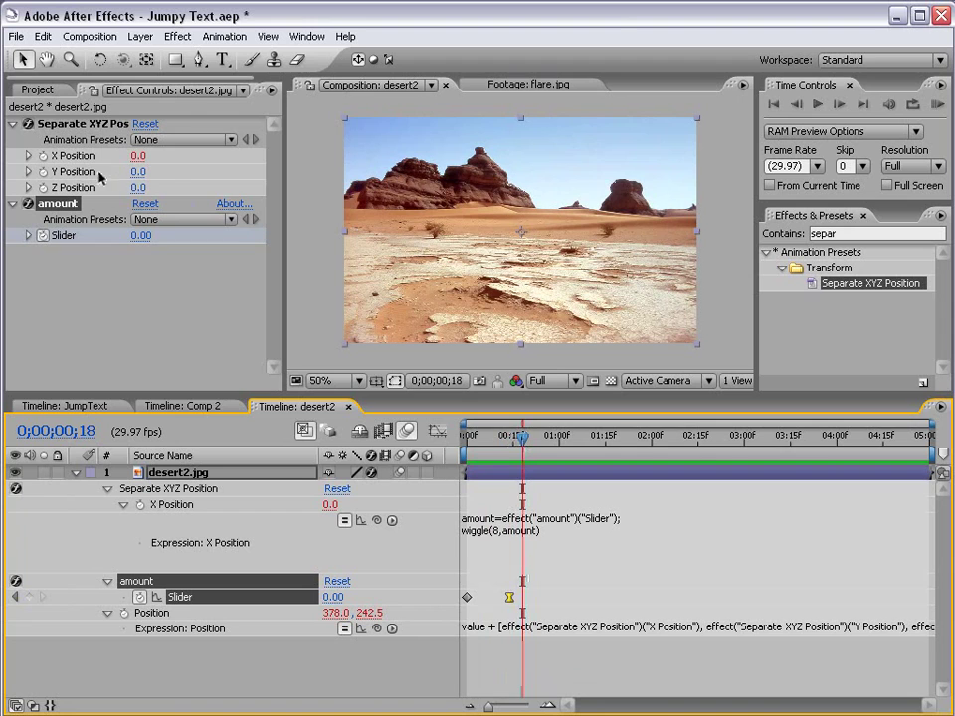
{"action": "mouse_move", "coordinate": [521, 438]}
{"action": "left_mouse_down"}
{"action": "mouse_move", "coordinate": [469, 439]}
{"action": "mouse_move", "coordinate": [526, 438]}
{"action": "left_mouse_up"}
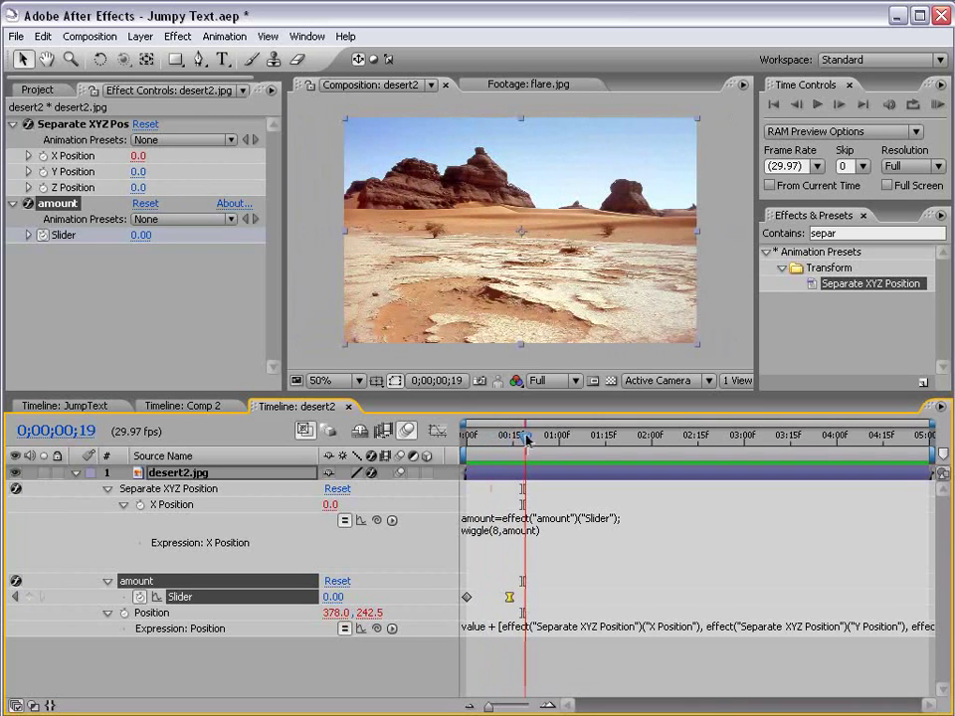
{"action": "left_click", "coordinate": [212, 408]}
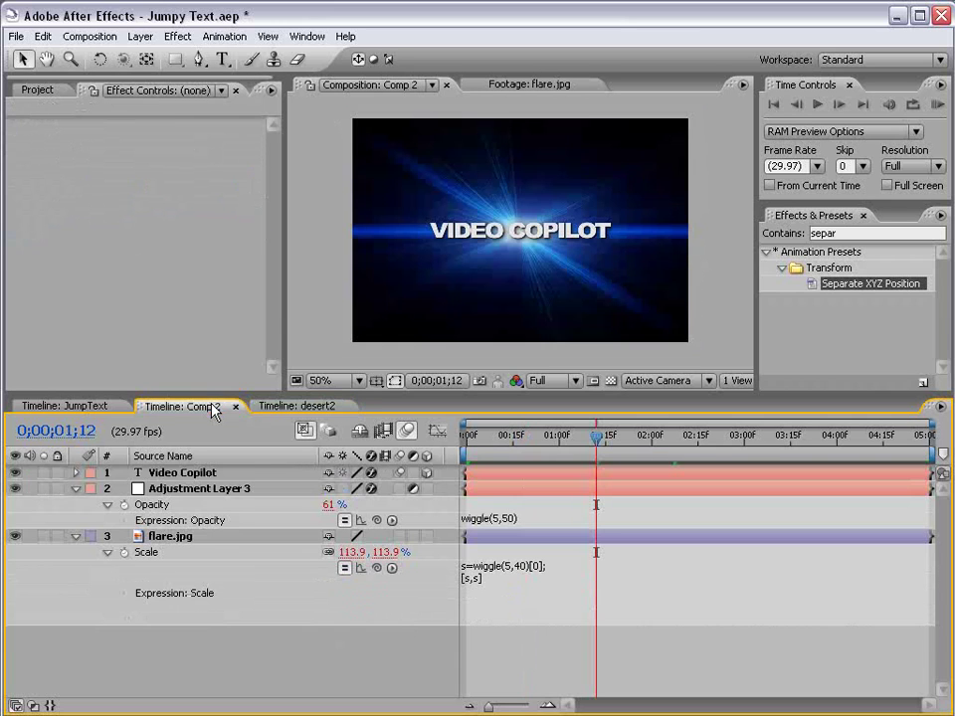